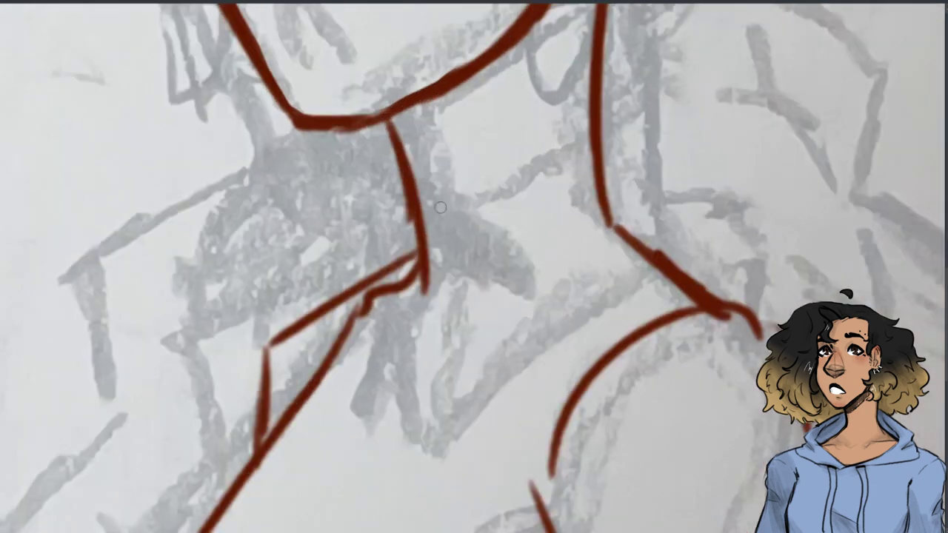
# Draw the pointed shirt collar with its smaller far flap, thin crease lines and the gathered cloth at the neck opening
pyautogui.moveTo(444, 204); pyautogui.dragTo(636, 107)
pyautogui.moveTo(641, 107); pyautogui.dragTo(666, 255)
pyautogui.moveTo(443, 207); pyautogui.dragTo(669, 255)
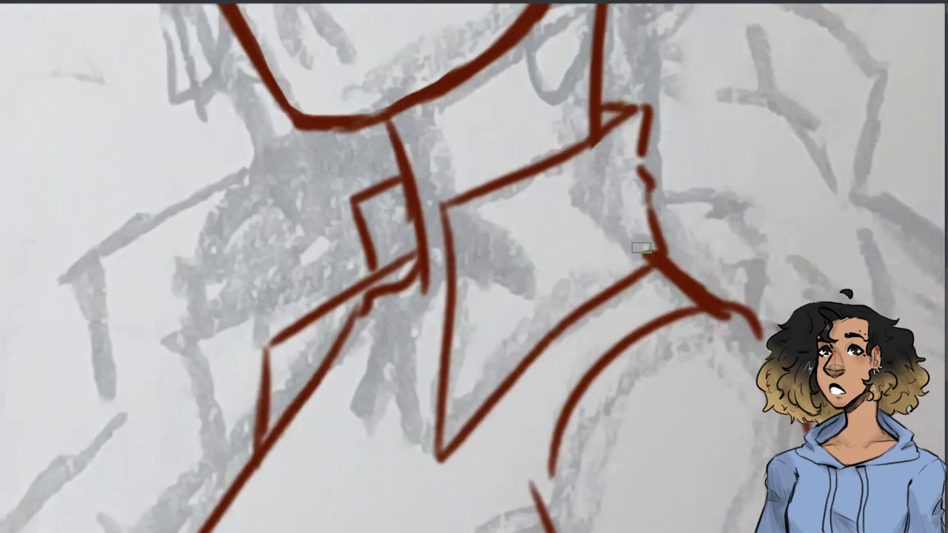
pyautogui.moveTo(637, 160); pyautogui.dragTo(530, 258)
pyautogui.moveTo(622, 215); pyautogui.dragTo(535, 264)
pyautogui.moveTo(442, 235); pyautogui.dragTo(398, 325)
pyautogui.moveTo(399, 281); pyautogui.dragTo(330, 359)
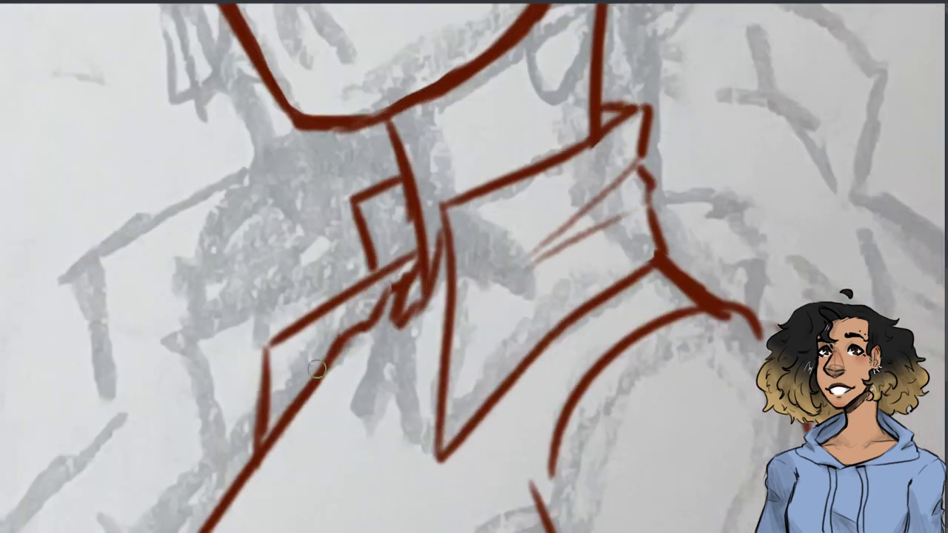
# Redraw the near shoulder curve running into the sleeve's outer edge and clean up the overlapping strokes
pyautogui.scroll(-3, 474, 267)
pyautogui.scroll(3, 474, 267)
pyautogui.moveTo(481, 122); pyautogui.dragTo(563, 175)
pyautogui.moveTo(552, 160); pyautogui.dragTo(605, 320)
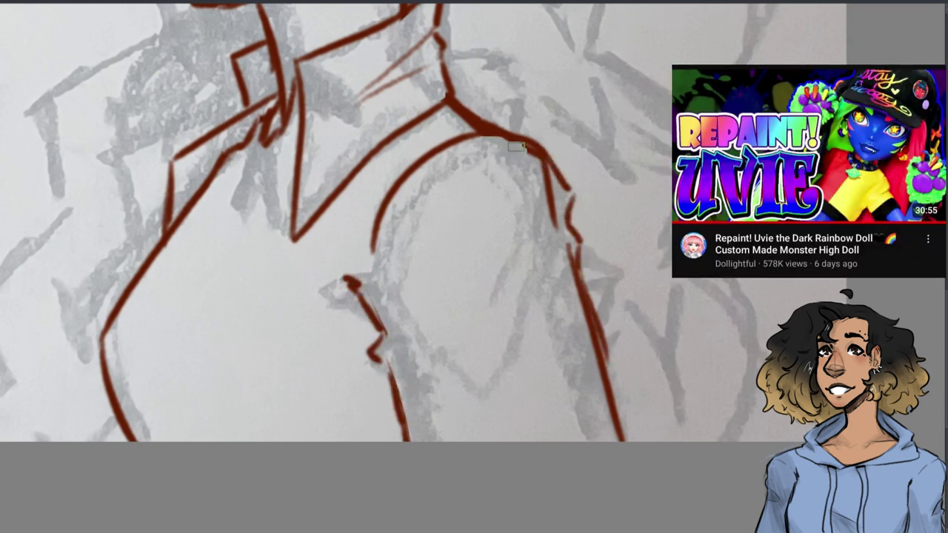
pyautogui.hotkey('ctrl', 'z')
pyautogui.hotkey('ctrl', 'z')
pyautogui.hotkey('ctrl', 'z')
# Add thin fold lines to the sleeve, armpit and shirt front, and thin the armhole curve
pyautogui.moveTo(570, 198); pyautogui.dragTo(535, 303)
pyautogui.moveTo(451, 362); pyautogui.dragTo(387, 337)
pyautogui.moveTo(453, 361); pyautogui.dragTo(407, 372)
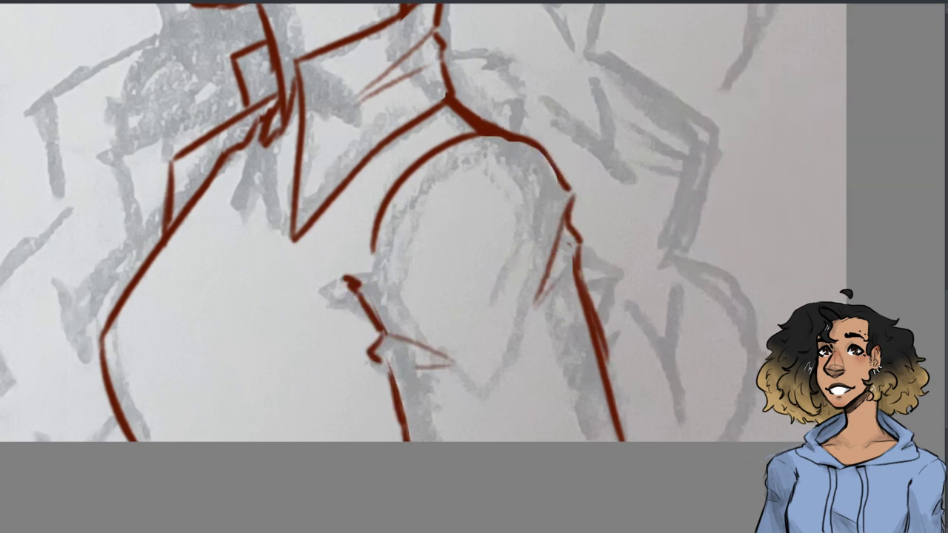
pyautogui.hotkey('ctrl', 'z')
pyautogui.hscroll(-3, 473, 237)
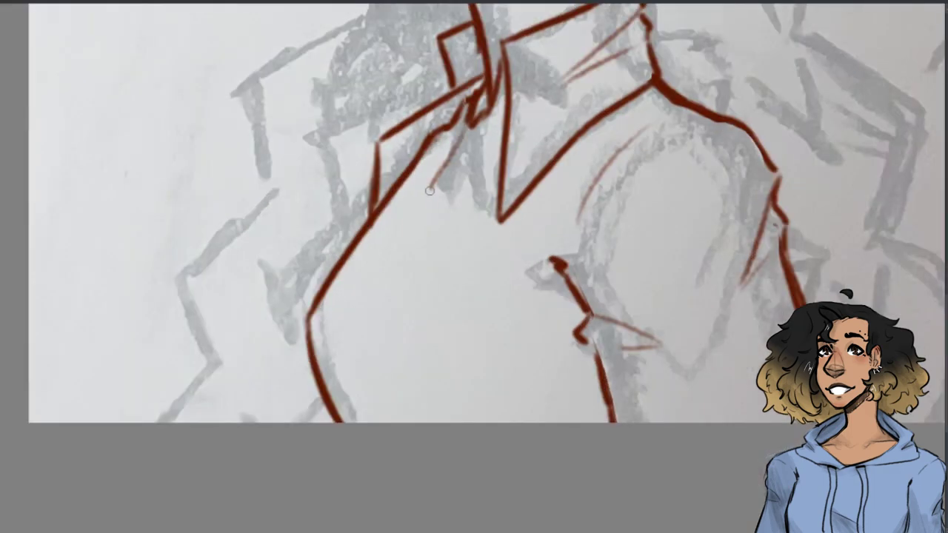
pyautogui.scroll(-3, 331, 375)
pyautogui.scroll(2, 453, 302)
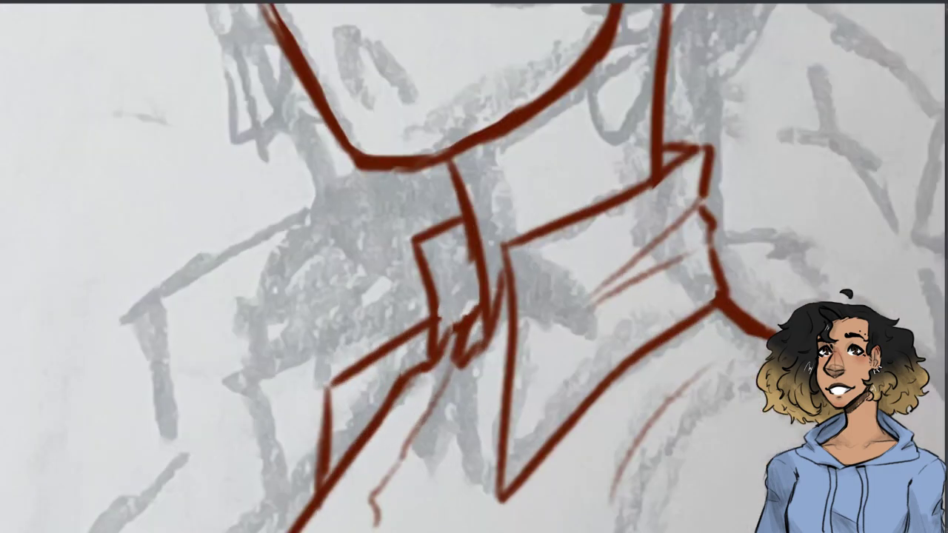
# Erase the lower part of the head construction circles and draw the near ear with a dangling earring
pyautogui.scroll(-3, 434, 194)
pyautogui.scroll(2, 433, 194)
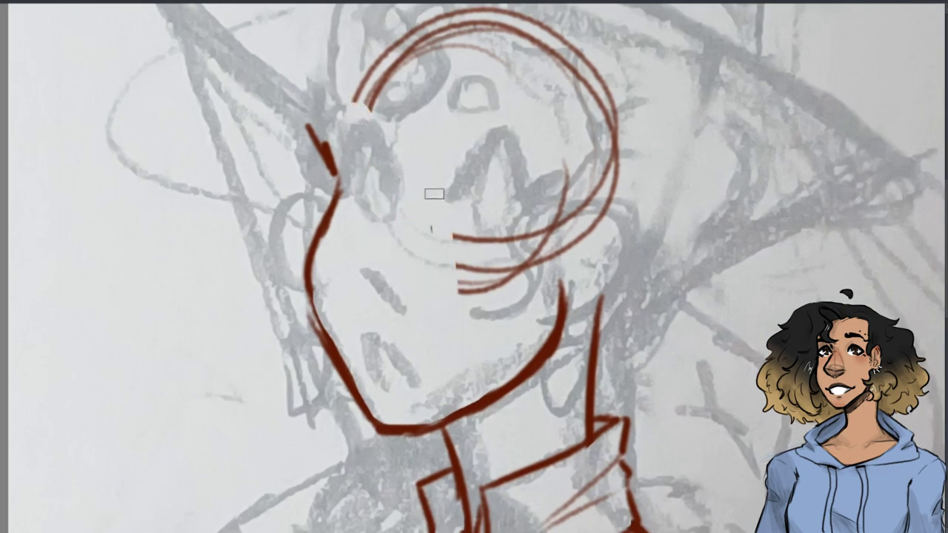
pyautogui.hotkey('ctrl', 'z')
pyautogui.hotkey('ctrl', 'z')
pyautogui.moveTo(570, 203)
pyautogui.mouseDown()
pyautogui.moveTo(592, 300)
pyautogui.moveTo(636, 201)
pyautogui.moveTo(563, 314)
pyautogui.mouseUp()
pyautogui.hotkey('ctrl', 'z')
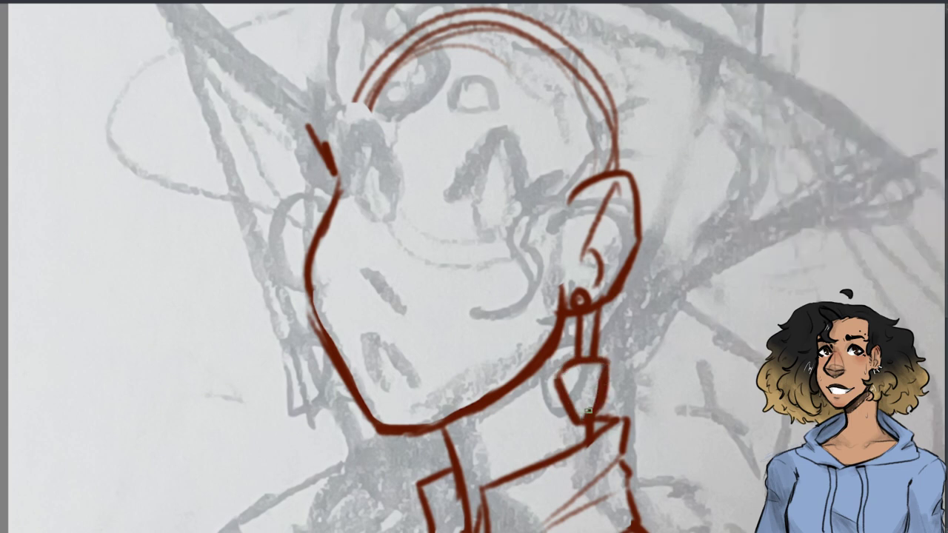
# Draw the nose with its bridge and tip, and the slightly open mouth with a shaded lower lip
pyautogui.moveTo(389, 104); pyautogui.dragTo(404, 374)
pyautogui.moveTo(432, 174); pyautogui.dragTo(449, 218)
pyautogui.moveTo(370, 178); pyautogui.dragTo(389, 222)
pyautogui.moveTo(392, 275); pyautogui.dragTo(376, 296)
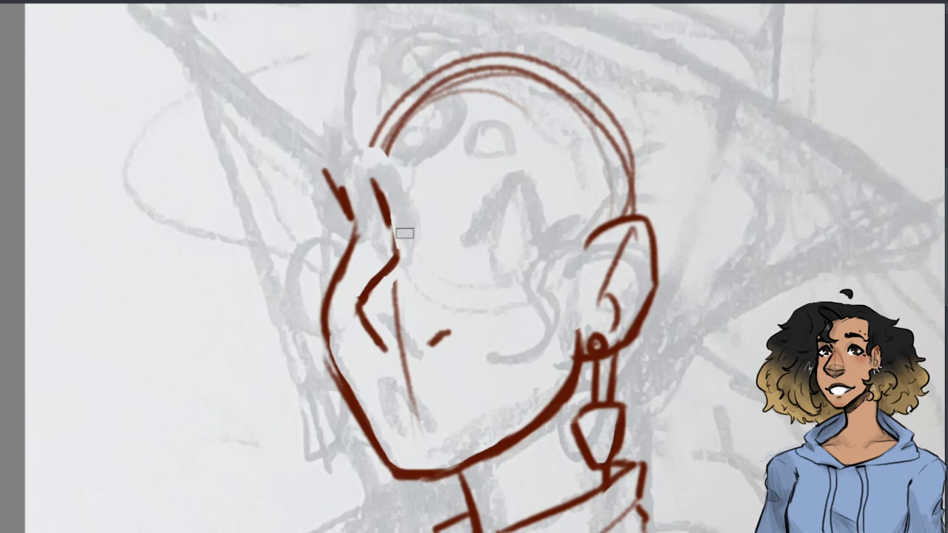
pyautogui.moveTo(404, 233); pyautogui.dragTo(406, 384)
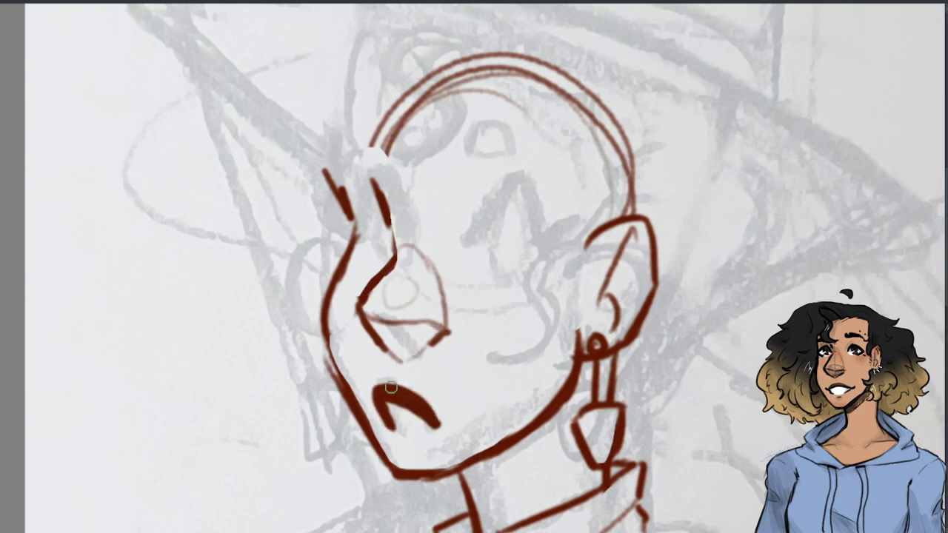
pyautogui.scroll(-3, 391, 386)
pyautogui.moveTo(389, 317); pyautogui.dragTo(425, 324)
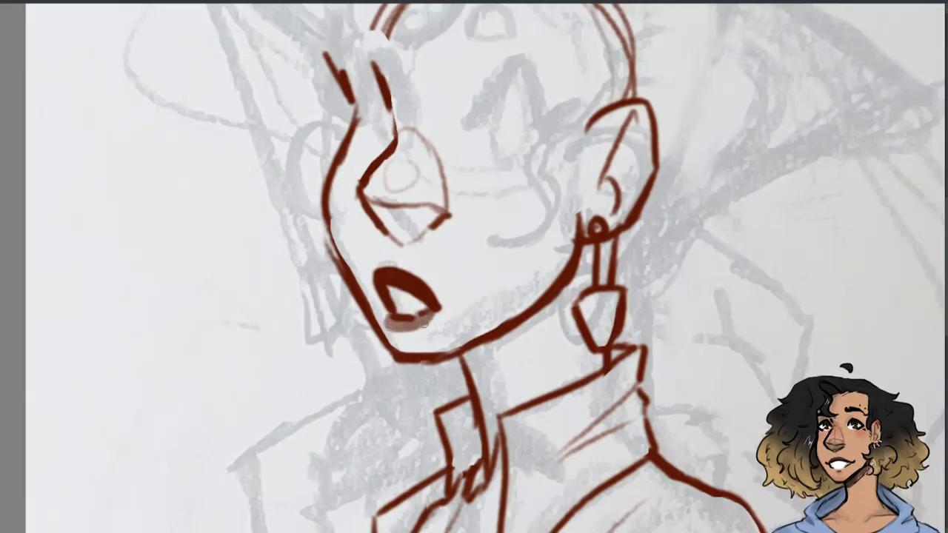
# Draw the near eye with a thick arched upper lid, pointed outer lashes and a short lower lid
pyautogui.scroll(2, 461, 144)
pyautogui.scroll(3, 461, 144)
pyautogui.moveTo(479, 259)
pyautogui.mouseDown()
pyautogui.moveTo(513, 207)
pyautogui.moveTo(571, 216)
pyautogui.moveTo(663, 252)
pyautogui.moveTo(628, 282)
pyautogui.moveTo(633, 269)
pyautogui.mouseUp()
pyautogui.scroll(-2, 641, 323)
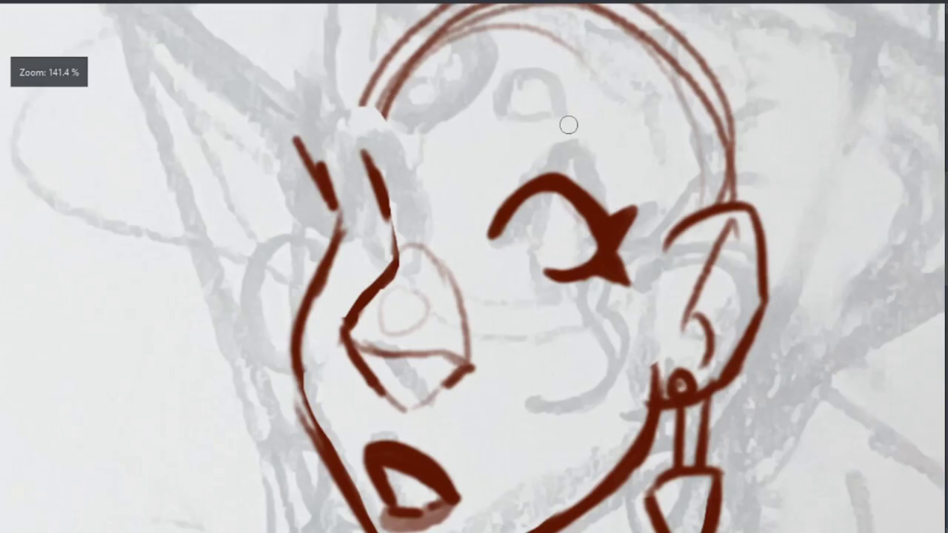
# Place a mirrored, narrower copy of the finished eye on the far side of the face
pyautogui.hotkey('ctrl', 't')
pyautogui.scroll(2, 602, 232)
pyautogui.moveTo(602, 231); pyautogui.dragTo(286, 273)
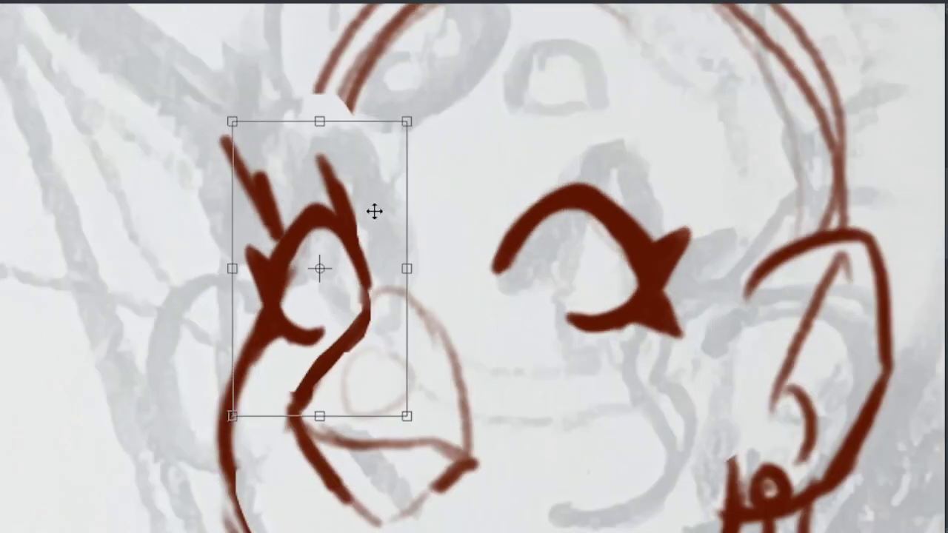
pyautogui.press('Return')
# Draw an oval iris inside each eye
pyautogui.scroll(-1, 372, 210)
pyautogui.moveTo(509, 177)
pyautogui.mouseDown()
pyautogui.moveTo(518, 158)
pyautogui.moveTo(525, 162)
pyautogui.mouseUp()
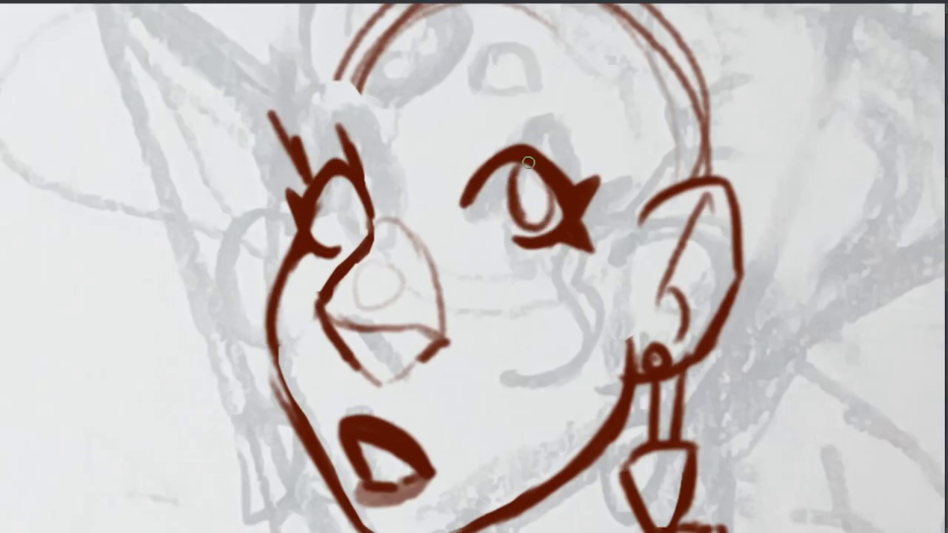
pyautogui.moveTo(342, 178); pyautogui.dragTo(338, 169)
# Draw a short, rounded eyebrow above each eye
pyautogui.scroll(1, 416, 203)
pyautogui.moveTo(411, 185)
pyautogui.mouseDown()
pyautogui.moveTo(508, 201)
pyautogui.moveTo(414, 206)
pyautogui.mouseUp()
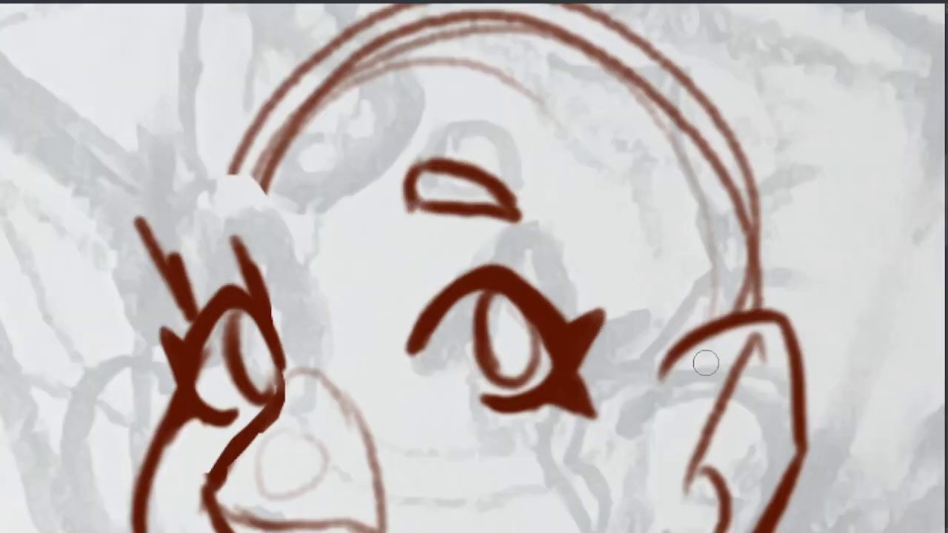
pyautogui.moveTo(245, 156); pyautogui.dragTo(459, 26)
pyautogui.moveTo(222, 177)
pyautogui.mouseDown()
pyautogui.moveTo(215, 225)
pyautogui.moveTo(348, 156)
pyautogui.mouseUp()
pyautogui.hotkey('ctrl', 'z')
pyautogui.moveTo(361, 111); pyautogui.dragTo(358, 149)
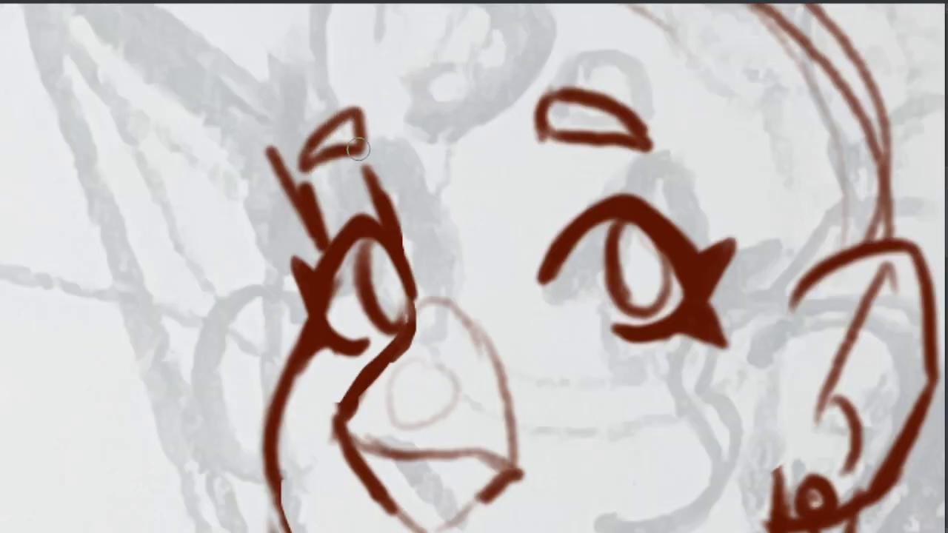
# Draw the far ear with its dangling earring and start the hairline at the far temple
pyautogui.scroll(-2, 344, 121)
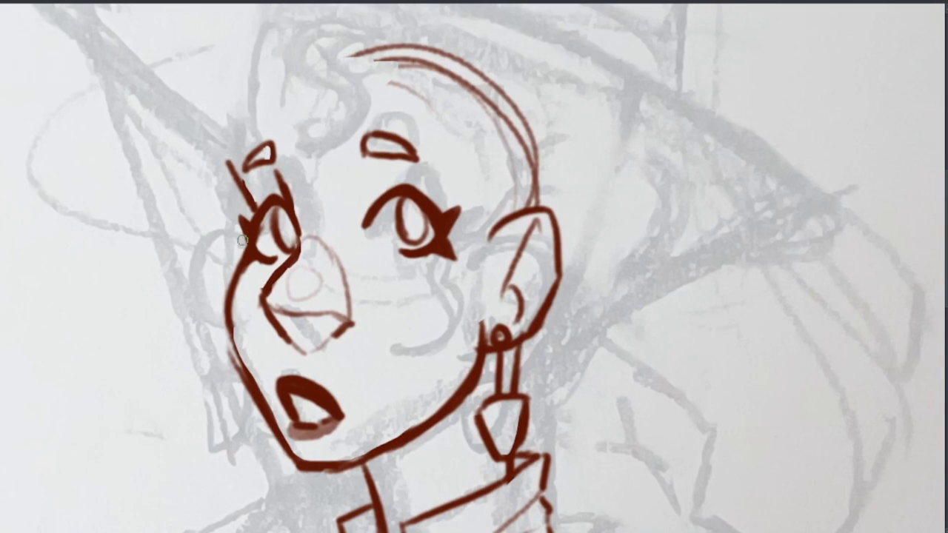
pyautogui.moveTo(230, 405); pyautogui.dragTo(262, 444)
pyautogui.moveTo(231, 175); pyautogui.dragTo(268, 91)
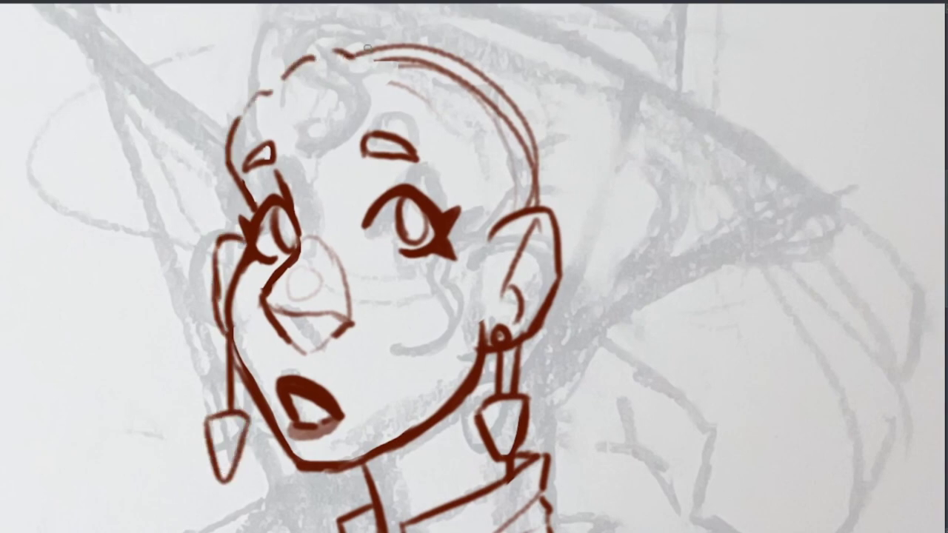
# Draw the wavy hairline with a curl over the forehead and a curved lock in front of the near ear
pyautogui.moveTo(362, 53); pyautogui.dragTo(411, 56)
pyautogui.moveTo(489, 111)
pyautogui.mouseDown()
pyautogui.moveTo(510, 159)
pyautogui.moveTo(419, 319)
pyautogui.mouseUp()
pyautogui.moveTo(280, 23); pyautogui.dragTo(296, 119)
pyautogui.moveTo(412, 40)
pyautogui.mouseDown()
pyautogui.moveTo(511, 122)
pyautogui.moveTo(527, 177)
pyautogui.mouseUp()
# Outline the outer contour of the hair with wavy strokes from the far temple around to the nape
pyautogui.scroll(-2, 461, 178)
pyautogui.scroll(2, 413, 128)
pyautogui.moveTo(318, 74); pyautogui.dragTo(415, 53)
pyautogui.moveTo(302, 87)
pyautogui.mouseDown()
pyautogui.moveTo(262, 153)
pyautogui.moveTo(285, 275)
pyautogui.mouseUp()
pyautogui.moveTo(422, 50)
pyautogui.mouseDown()
pyautogui.moveTo(518, 81)
pyautogui.moveTo(606, 128)
pyautogui.mouseUp()
pyautogui.moveTo(629, 143); pyautogui.dragTo(641, 209)
pyautogui.moveTo(677, 296); pyautogui.dragTo(577, 430)
pyautogui.moveTo(455, 118); pyautogui.dragTo(436, 154)
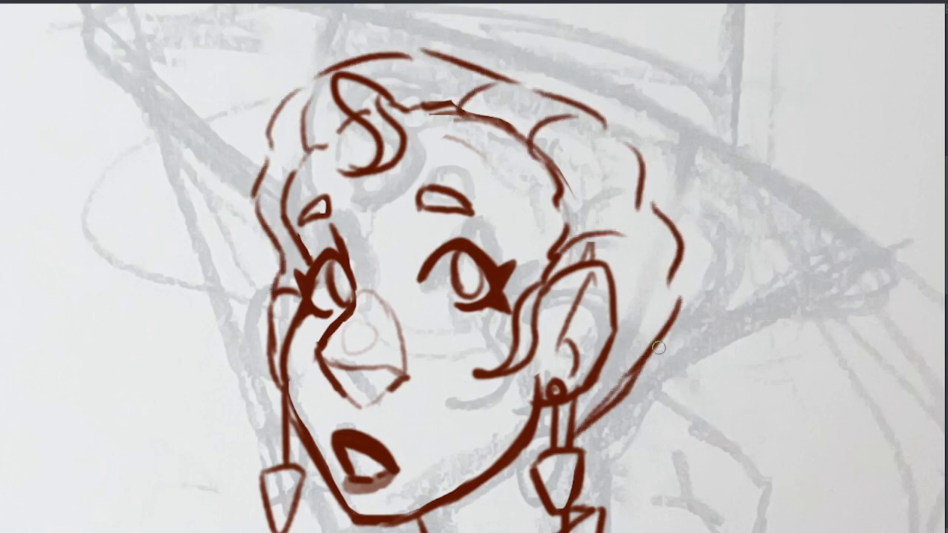
# Draw the near braid with a solid hair tie, scalloped outer contour and inner strand marks
pyautogui.scroll(-5, 658, 347)
pyautogui.hscroll(3, 592, 296)
pyautogui.scroll(-2, 517, 237)
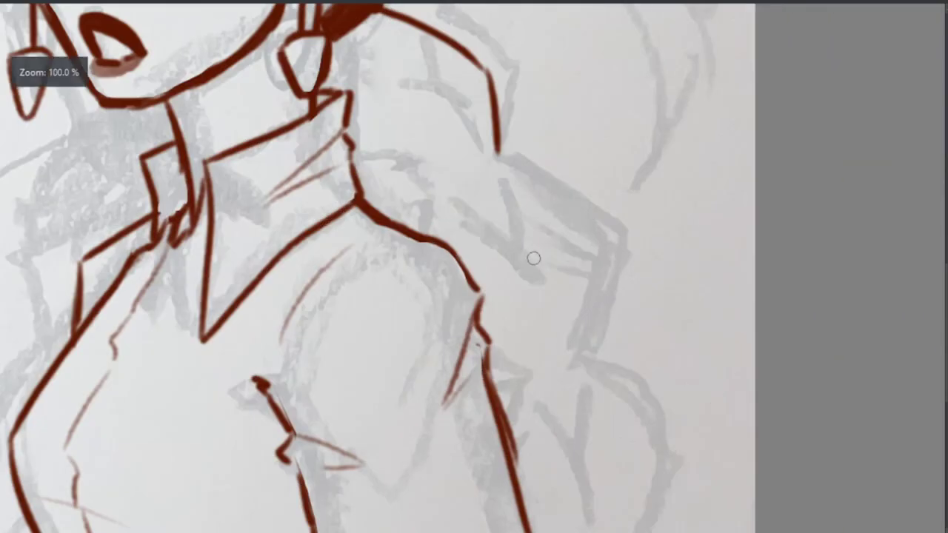
pyautogui.moveTo(497, 146); pyautogui.dragTo(626, 485)
pyautogui.scroll(2, 541, 301)
pyautogui.scroll(-1, 542, 301)
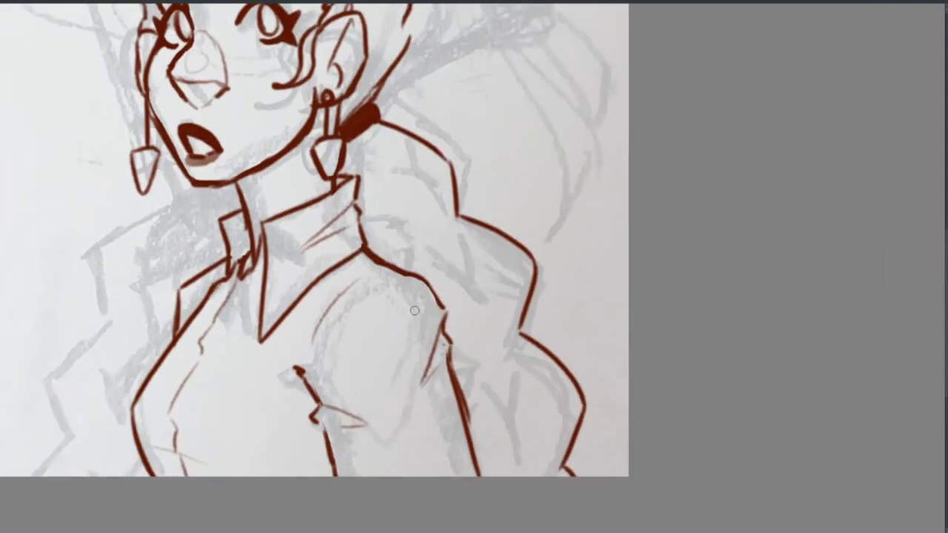
pyautogui.moveTo(499, 361); pyautogui.dragTo(511, 454)
pyautogui.scroll(-1, 511, 453)
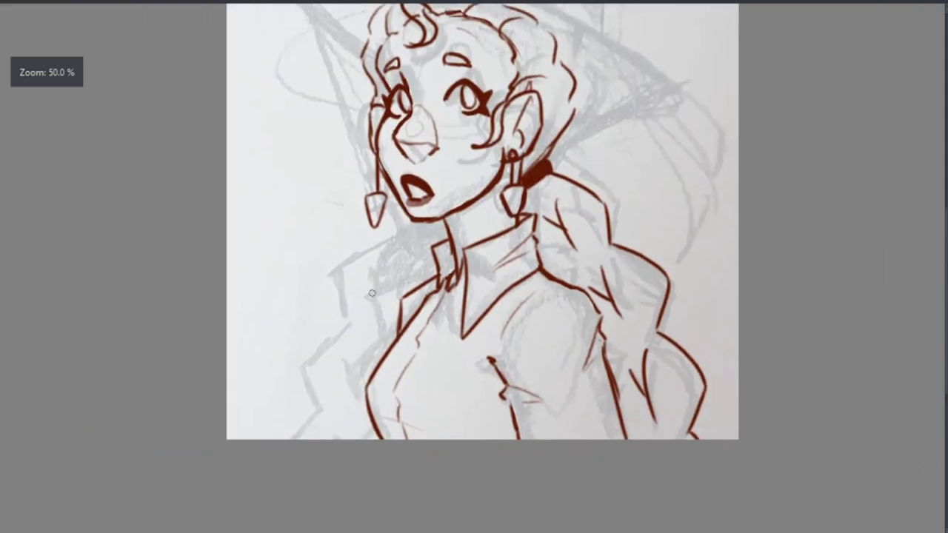
# Duplicate the braid, mirror it, and move and rotate the copy into place over the far shoulder
pyautogui.scroll(1, 637, 107)
pyautogui.moveTo(613, 234); pyautogui.dragTo(725, 518)
pyautogui.hotkey('ctrl', 'c')
pyautogui.hotkey('ctrl', 'v')
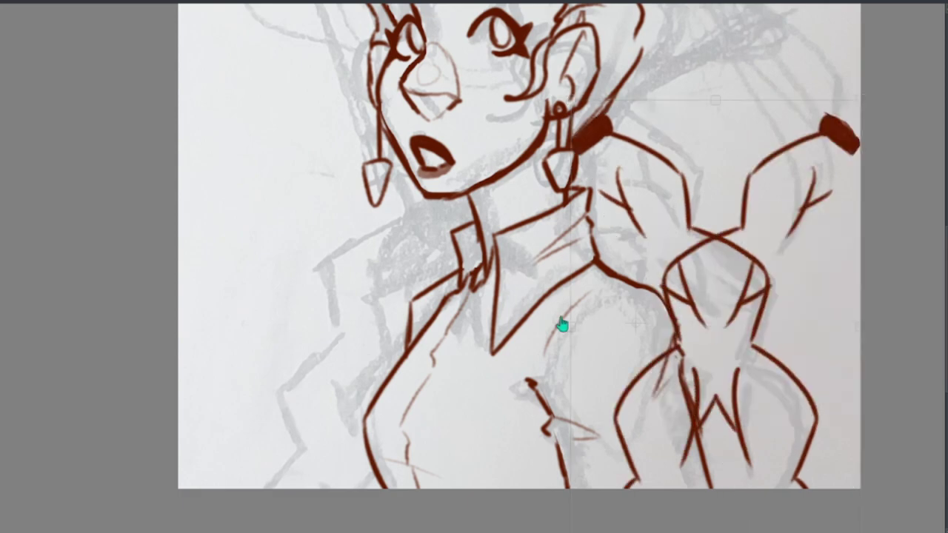
pyautogui.moveTo(562, 323); pyautogui.dragTo(296, 318)
pyautogui.moveTo(639, 212); pyautogui.dragTo(423, 286)
pyautogui.scroll(1, 423, 286)
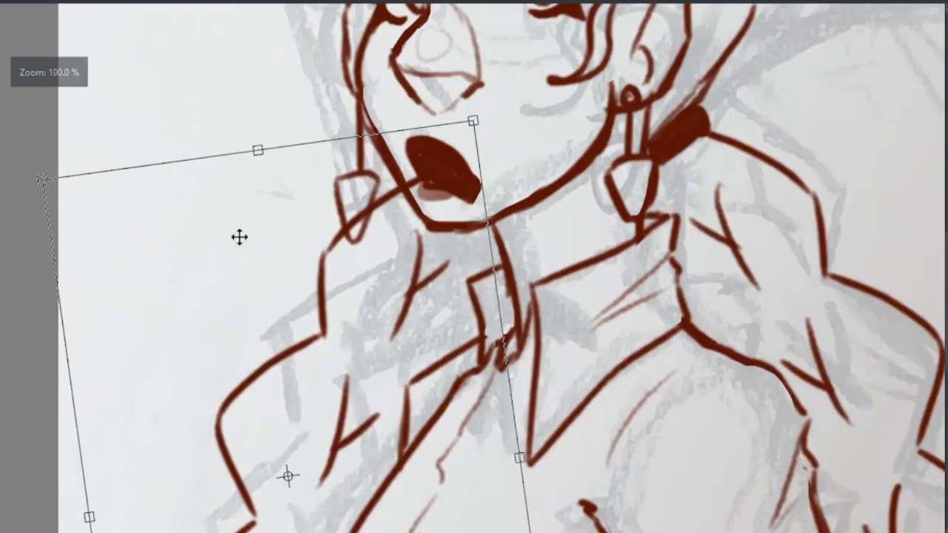
pyautogui.press('Return')
pyautogui.scroll(-1, 399, 126)
pyautogui.scroll(5, 397, 333)
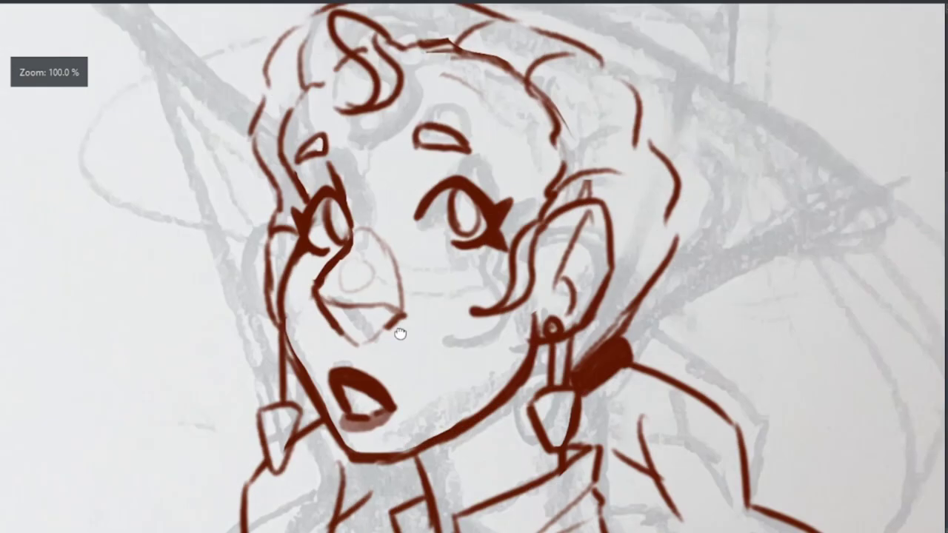
pyautogui.scroll(-1, 398, 332)
pyautogui.moveTo(105, 81); pyautogui.dragTo(327, 112)
pyautogui.moveTo(311, 30); pyautogui.dragTo(66, 148)
pyautogui.hotkey('ctrl', 't')
pyautogui.moveTo(215, 96); pyautogui.dragTo(370, 159)
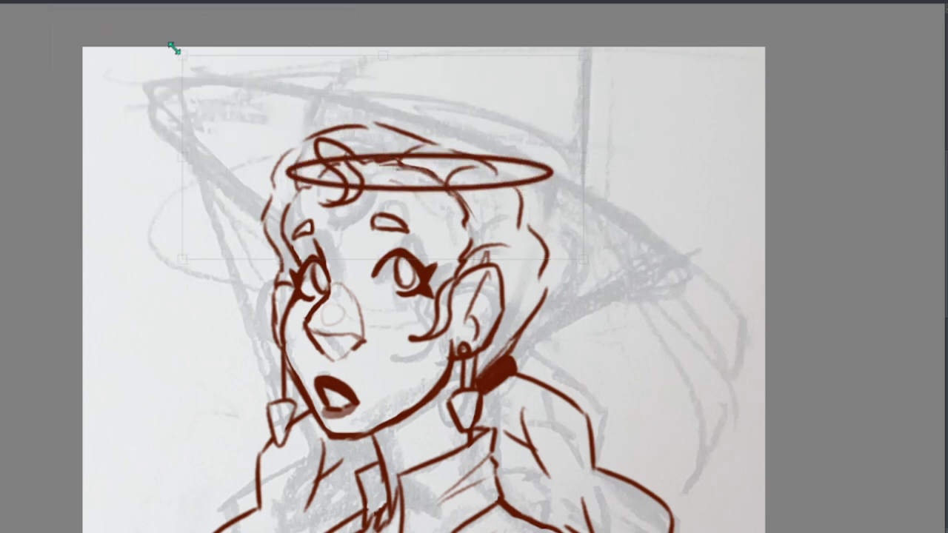
pyautogui.moveTo(474, 192)
pyautogui.mouseDown()
pyautogui.moveTo(688, 423)
pyautogui.moveTo(438, 172)
pyautogui.moveTo(459, 148)
pyautogui.moveTo(667, 311)
pyautogui.moveTo(785, 296)
pyautogui.mouseUp()
pyautogui.press('Return')
pyautogui.moveTo(96, 340); pyautogui.dragTo(740, 311)
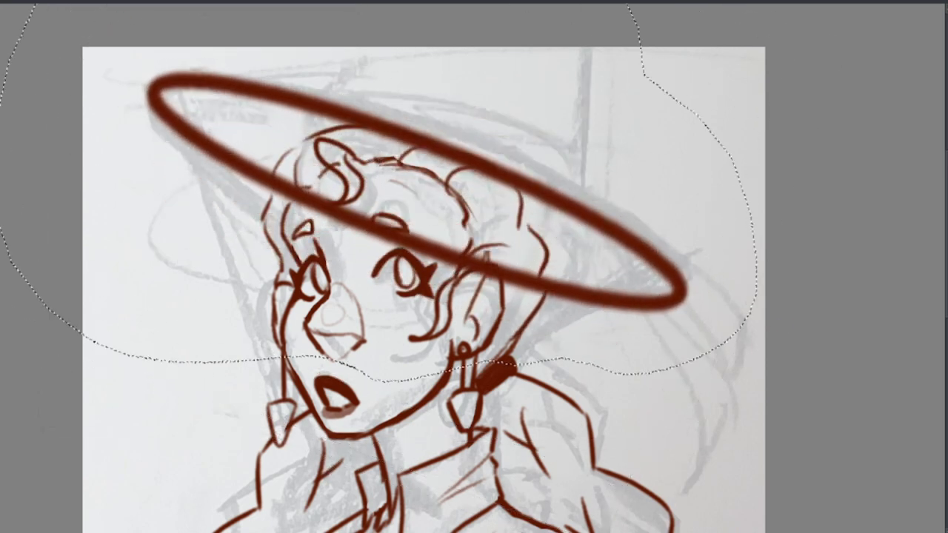
pyautogui.press('Delete')
# Draw the wide tilted hat brim freehand, and add the crown's sides and the band around its base
pyautogui.moveTo(263, 215)
pyautogui.mouseDown()
pyautogui.moveTo(445, 140)
pyautogui.moveTo(665, 341)
pyautogui.mouseUp()
pyautogui.moveTo(194, 83); pyautogui.dragTo(519, 164)
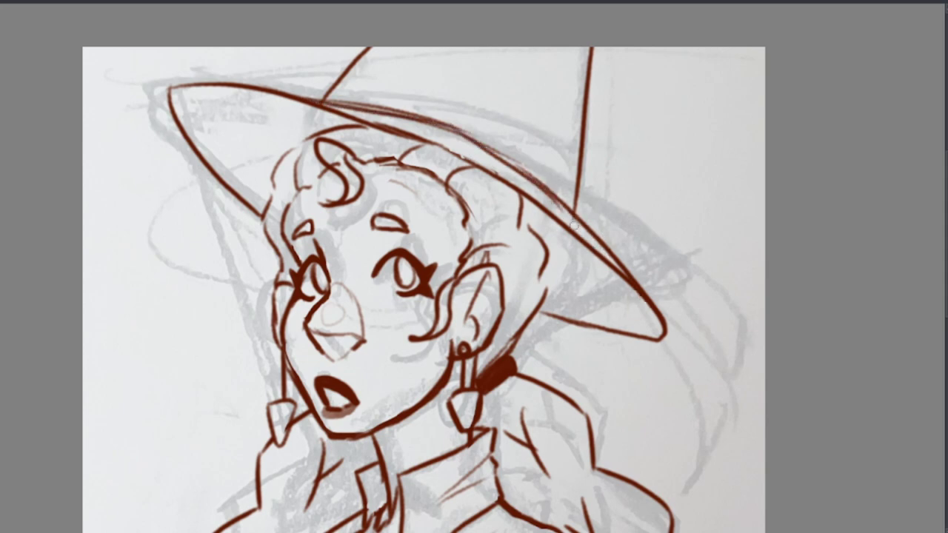
pyautogui.moveTo(339, 74); pyautogui.dragTo(576, 215)
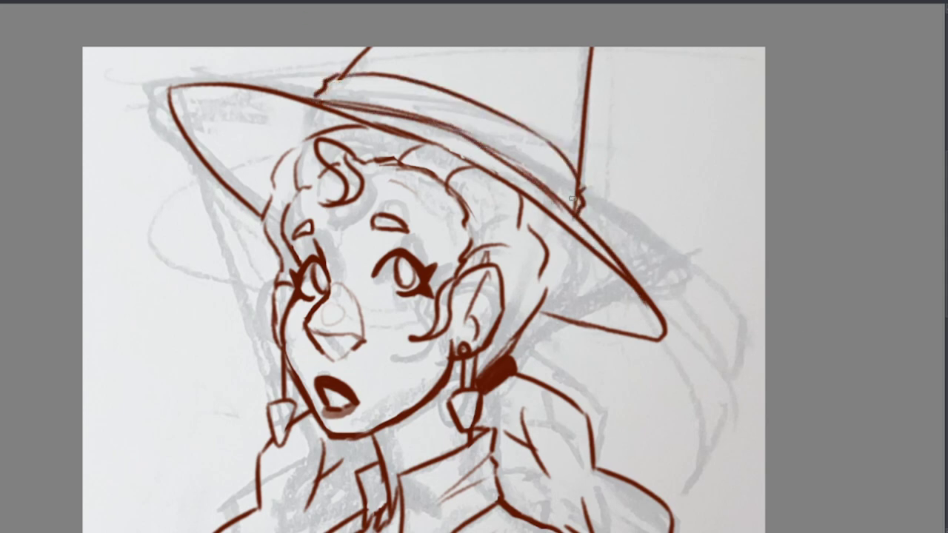
pyautogui.scroll(3, 572, 198)
pyautogui.scroll(-2, 392, 166)
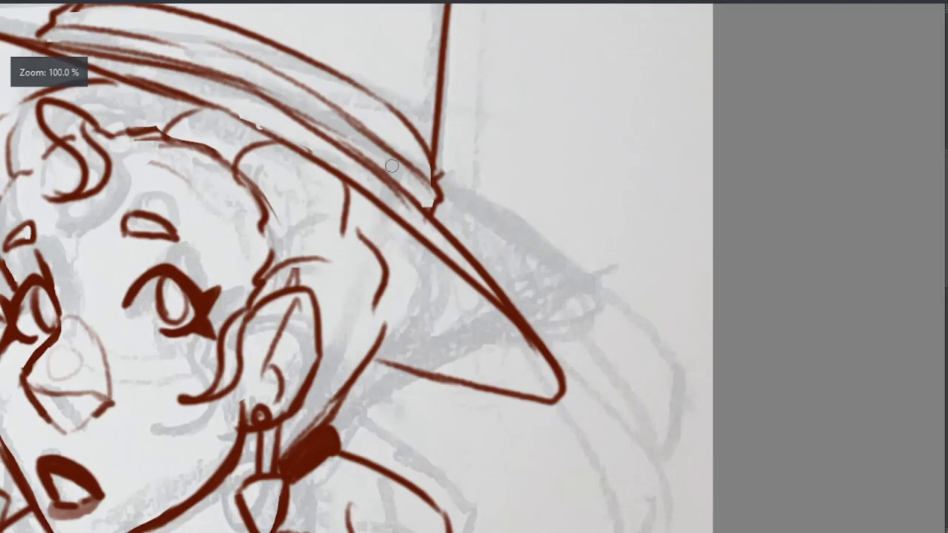
# Draw the long tapering plumes sweeping from the hat band over the brim and down behind the head
pyautogui.moveTo(445, 173); pyautogui.dragTo(670, 504)
pyautogui.moveTo(669, 396); pyautogui.dragTo(651, 496)
pyautogui.moveTo(599, 392); pyautogui.dragTo(563, 529)
pyautogui.moveTo(546, 433); pyautogui.dragTo(476, 214)
pyautogui.moveTo(489, 162); pyautogui.dragTo(519, 399)
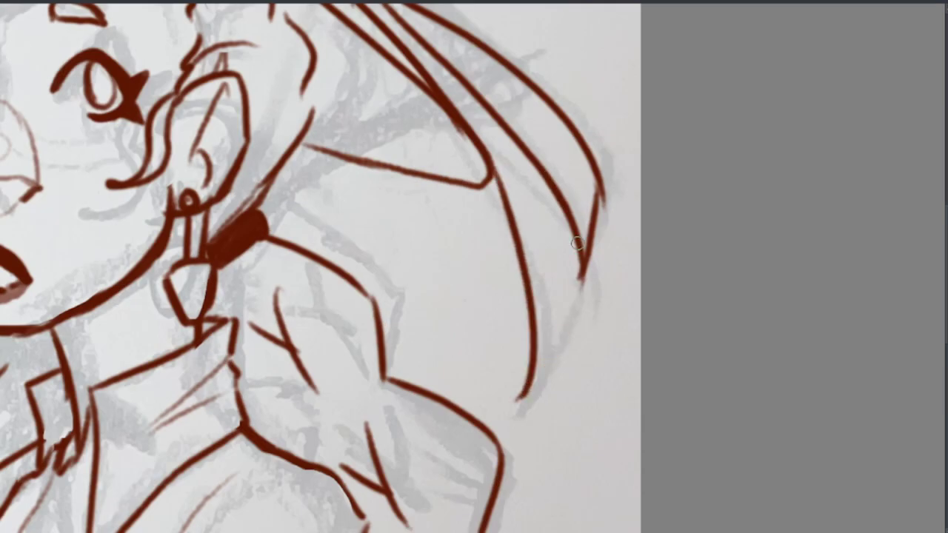
pyautogui.moveTo(557, 208)
pyautogui.mouseDown()
pyautogui.moveTo(516, 377)
pyautogui.moveTo(614, 518)
pyautogui.mouseUp()
pyautogui.scroll(-2, 518, 296)
pyautogui.scroll(3, 530, 107)
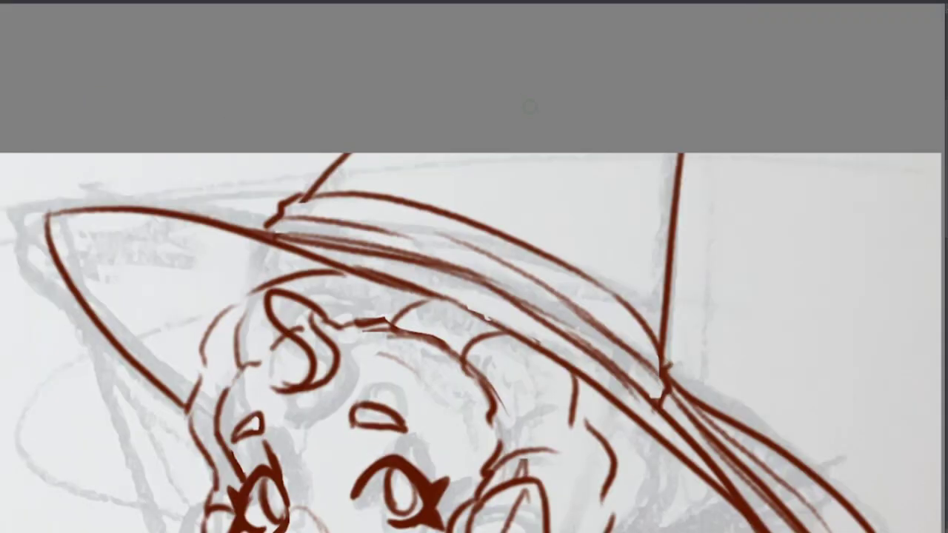
# Hide the grey reference sketch and slightly enlarge the lasso-selected torso and collar
pyautogui.scroll(-2, 656, 205)
pyautogui.scroll(2, 474, 266)
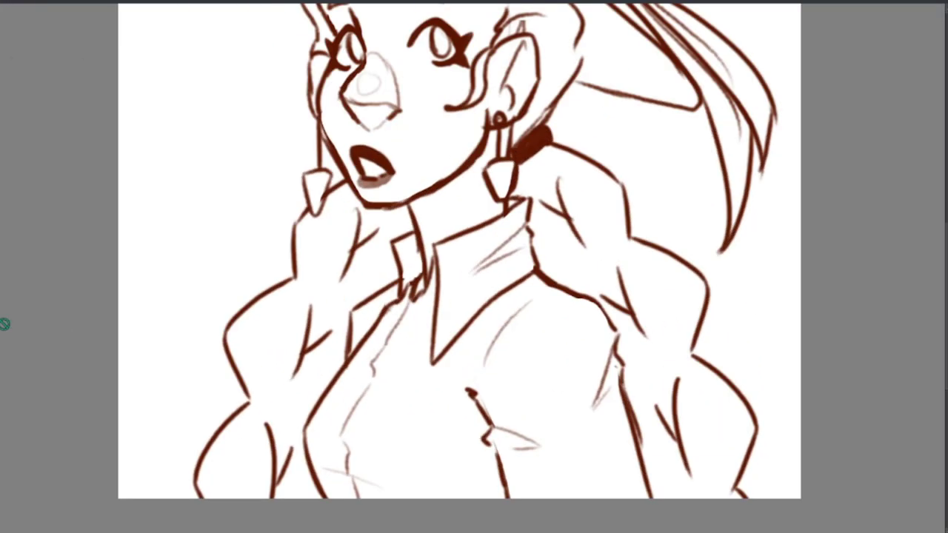
pyautogui.moveTo(310, 399); pyautogui.dragTo(666, 511)
pyautogui.scroll(-3, 459, 281)
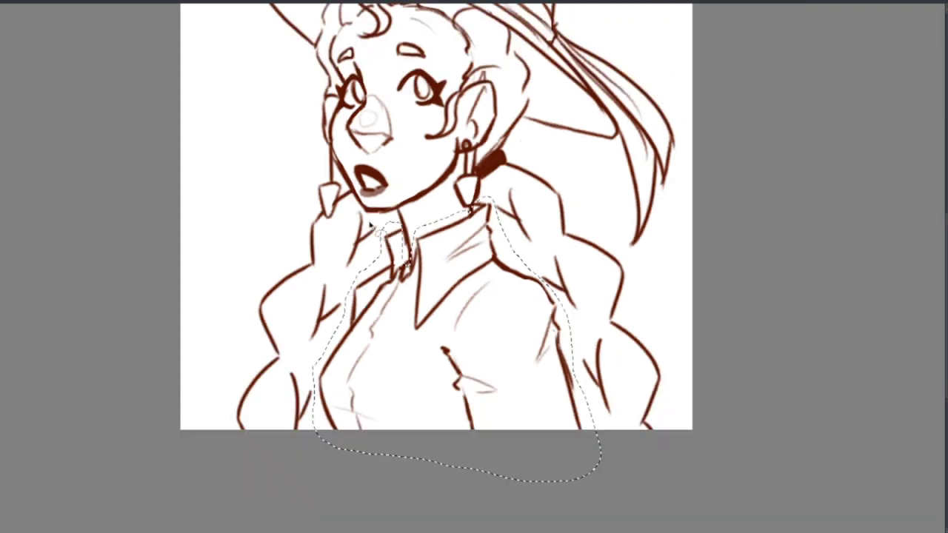
pyautogui.scroll(1, 458, 281)
pyautogui.hotkey('ctrl', 't')
pyautogui.moveTo(461, 278); pyautogui.dragTo(441, 304)
pyautogui.hscroll(2, 441, 303)
pyautogui.press('Return')
pyautogui.scroll(1, 392, 452)
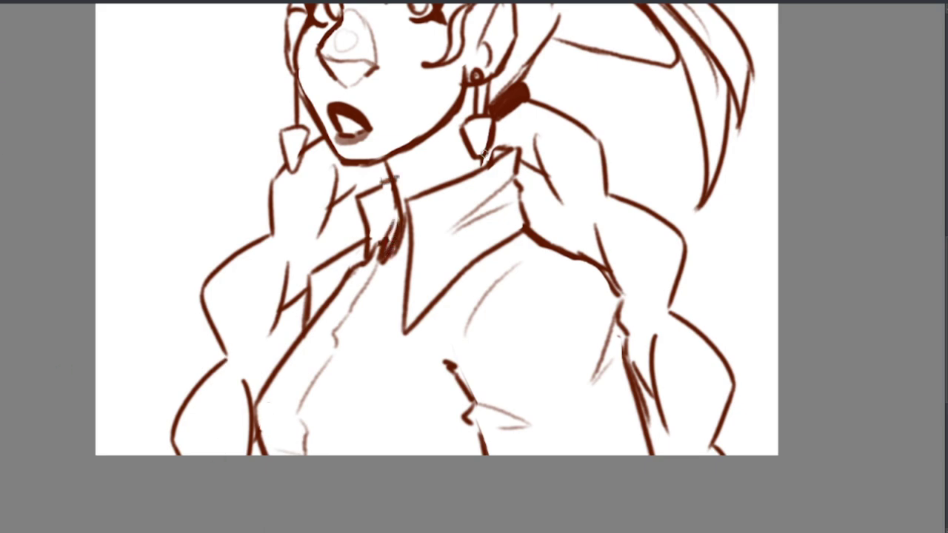
# Draw the hat's two chin ties as lines running from either side of the brim down to the collar
pyautogui.scroll(-1, 484, 152)
pyautogui.scroll(1, 474, 267)
pyautogui.moveTo(109, 33)
pyautogui.mouseDown()
pyautogui.moveTo(236, 356)
pyautogui.moveTo(292, 433)
pyautogui.mouseUp()
pyautogui.hotkey('ctrl', 'z')
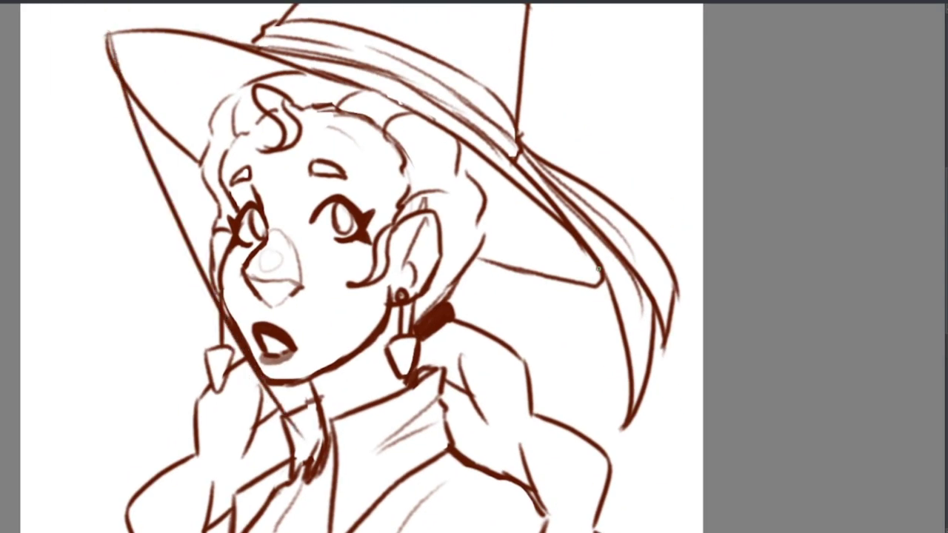
pyautogui.moveTo(598, 276); pyautogui.dragTo(331, 409)
# Sketch a small square bow knot at the throat with one flared ribbon loop on each side
pyautogui.scroll(2, 332, 292)
pyautogui.moveTo(356, 240); pyautogui.dragTo(331, 319)
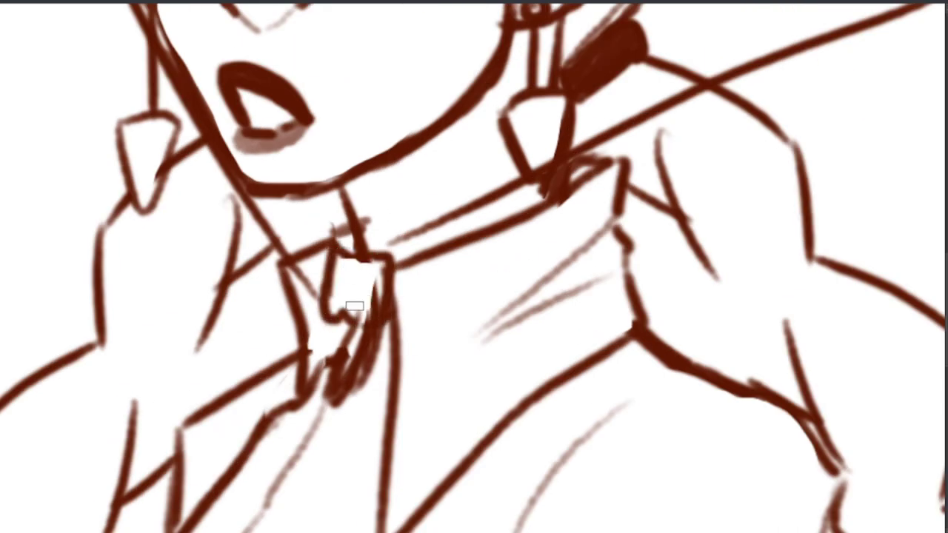
pyautogui.moveTo(393, 256); pyautogui.dragTo(562, 406)
pyautogui.moveTo(561, 407); pyautogui.dragTo(488, 531)
pyautogui.moveTo(332, 318); pyautogui.dragTo(255, 522)
pyautogui.scroll(-2, 325, 311)
pyautogui.scroll(1, 326, 311)
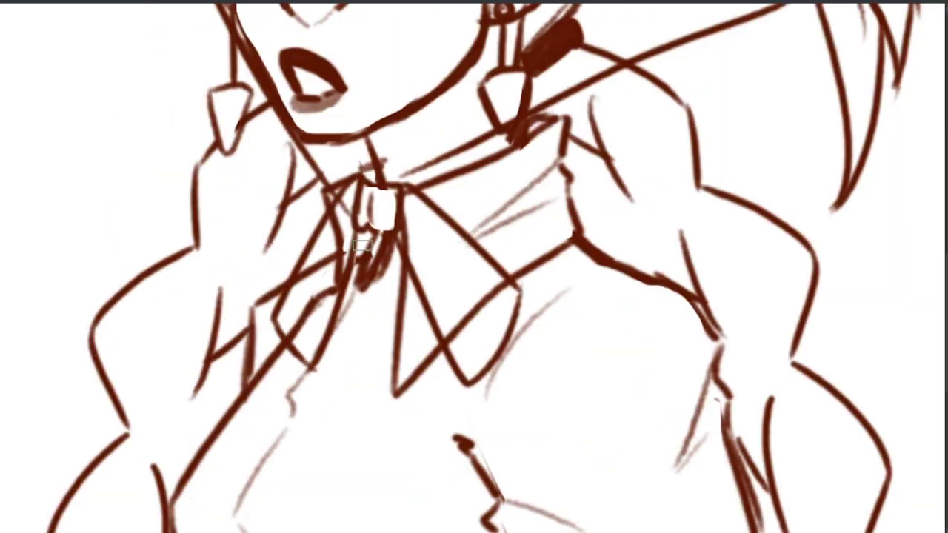
# Clear the collar lines inside the bow loops and add fold lines fanning out from the knot
pyautogui.moveTo(340, 199); pyautogui.dragTo(326, 303)
pyautogui.moveTo(404, 198); pyautogui.dragTo(474, 314)
pyautogui.moveTo(351, 206); pyautogui.dragTo(291, 320)
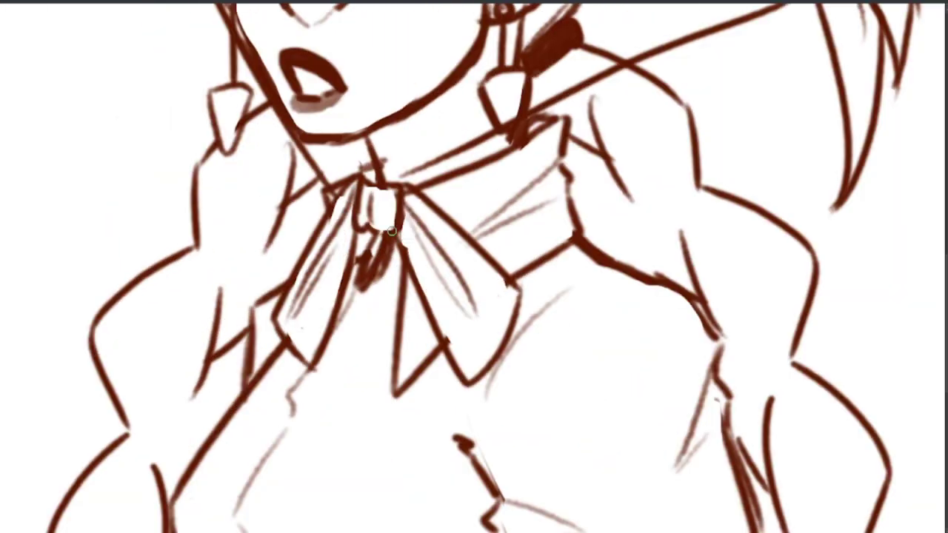
# Draw two long pointed ribbon tails hanging from the bow knot over the chest
pyautogui.moveTo(400, 243); pyautogui.dragTo(344, 524)
pyautogui.moveTo(433, 361)
pyautogui.mouseDown()
pyautogui.moveTo(426, 474)
pyautogui.moveTo(355, 521)
pyautogui.mouseUp()
pyautogui.moveTo(363, 236); pyautogui.dragTo(300, 503)
pyautogui.moveTo(304, 502); pyautogui.dragTo(291, 367)
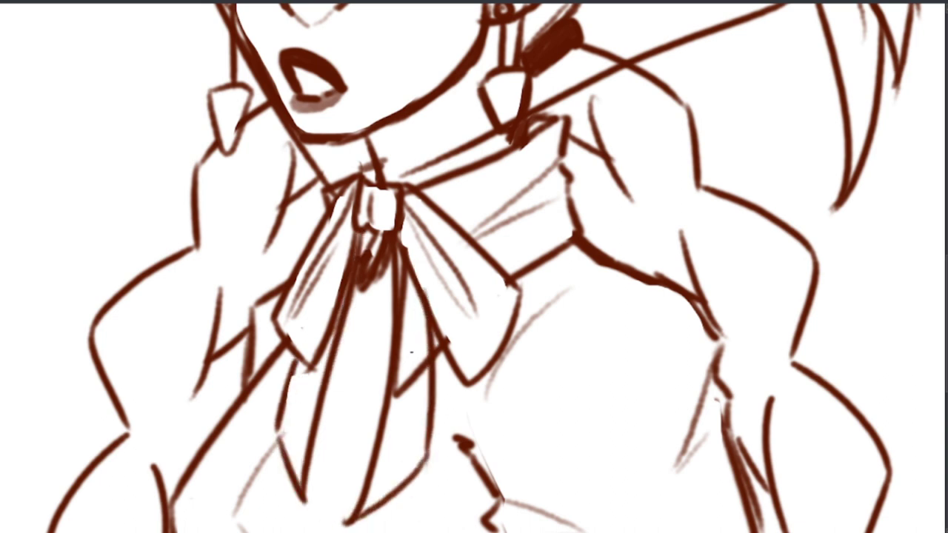
pyautogui.scroll(-2, 394, 430)
pyautogui.scroll(1, 394, 430)
# Thicken both chin ties into straps with a second parallel edge, and tidy where they meet the brim
pyautogui.moveTo(157, 74); pyautogui.dragTo(271, 329)
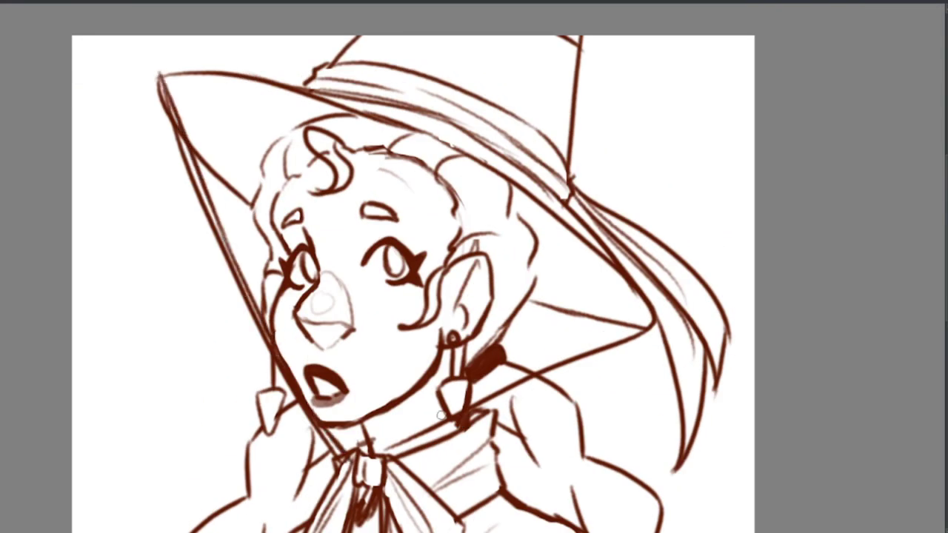
pyautogui.moveTo(647, 304); pyautogui.dragTo(496, 407)
pyautogui.moveTo(371, 453); pyautogui.dragTo(646, 303)
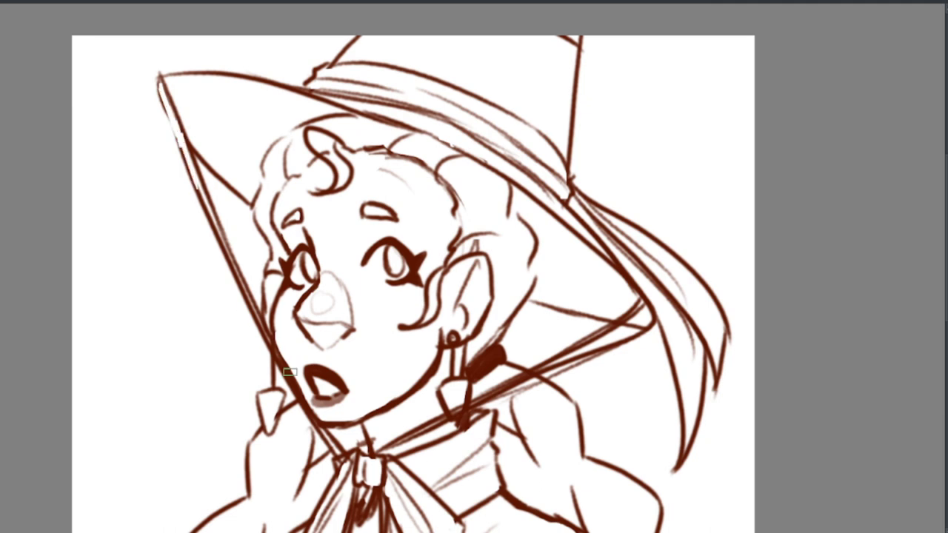
pyautogui.scroll(2, 553, 356)
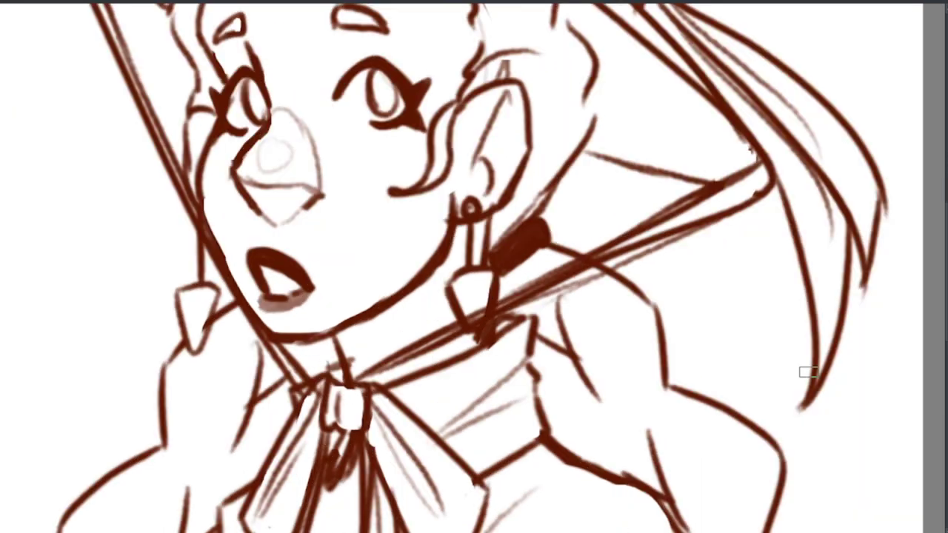
pyautogui.moveTo(437, 351)
pyautogui.mouseDown()
pyautogui.moveTo(470, 318)
pyautogui.moveTo(440, 354)
pyautogui.mouseUp()
pyautogui.hotkey('ctrl', 'z')
pyautogui.moveTo(633, 241)
pyautogui.mouseDown()
pyautogui.moveTo(408, 375)
pyautogui.moveTo(733, 211)
pyautogui.mouseUp()
pyautogui.scroll(-5, 451, 359)
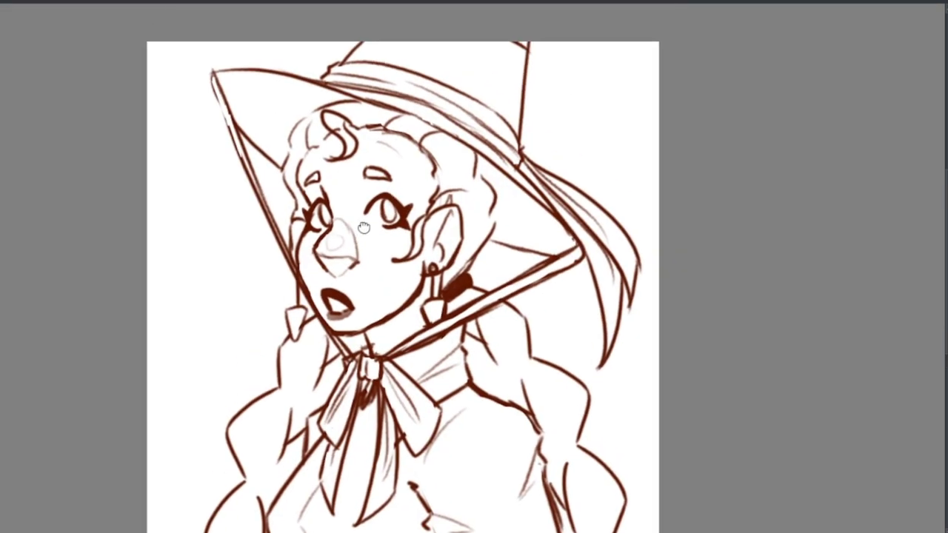
# Fade the sketch to a pale guide and ink the far face contour in black from forehead to cheek
pyautogui.press('m')
pyautogui.press('m')
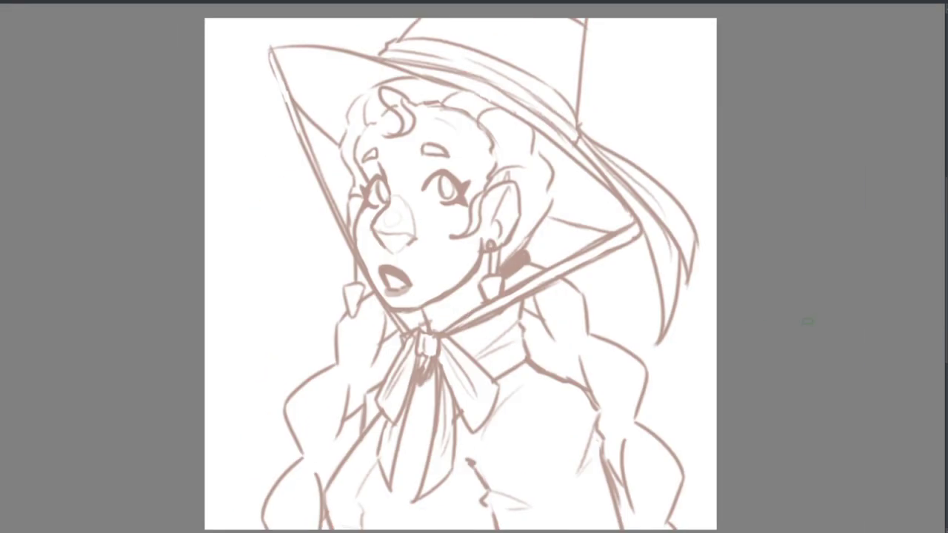
pyautogui.scroll(5, 390, 215)
pyautogui.moveTo(222, 66)
pyautogui.mouseDown()
pyautogui.moveTo(257, 167)
pyautogui.moveTo(218, 339)
pyautogui.mouseUp()
pyautogui.hotkey('ctrl', 'z')
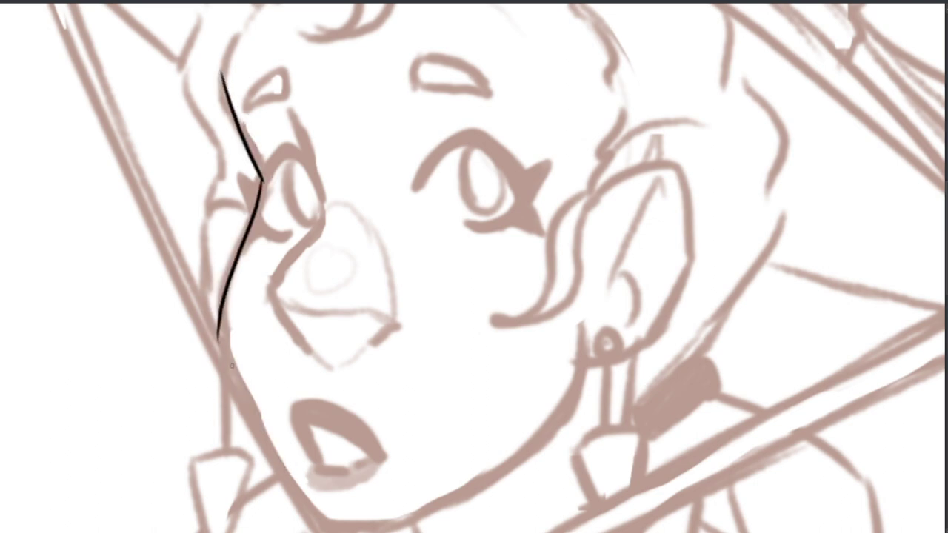
pyautogui.scroll(3, 387, 432)
pyautogui.hotkey('ctrl', 'z')
pyautogui.moveTo(391, 148); pyautogui.dragTo(309, 434)
pyautogui.scroll(-5, 309, 434)
# Ink the cheek, chin and jawline up to the near ear, and smooth the corner at the chin
pyautogui.scroll(4, 311, 415)
pyautogui.moveTo(185, 207)
pyautogui.mouseDown()
pyautogui.moveTo(288, 420)
pyautogui.moveTo(398, 441)
pyautogui.mouseUp()
pyautogui.moveTo(672, 152)
pyautogui.mouseDown()
pyautogui.moveTo(648, 292)
pyautogui.moveTo(429, 443)
pyautogui.mouseUp()
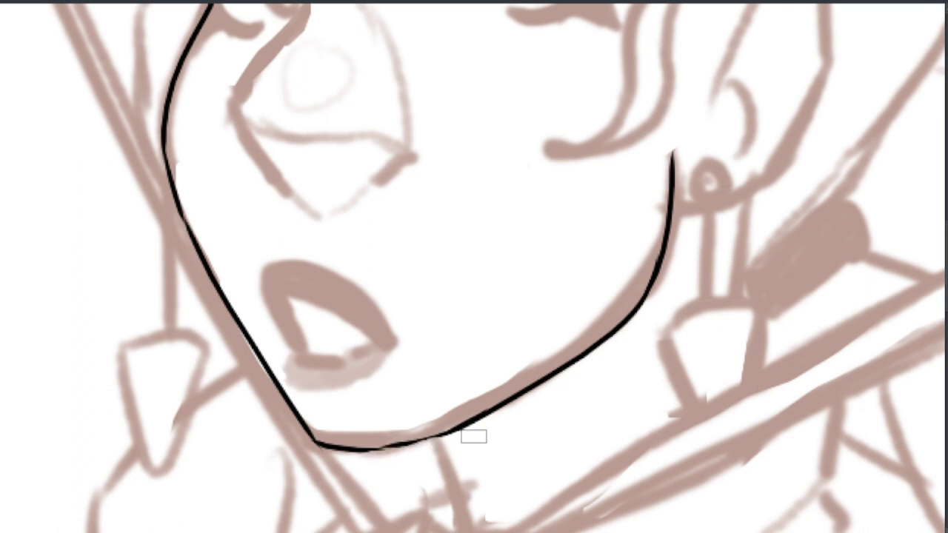
pyautogui.moveTo(194, 218); pyautogui.dragTo(311, 435)
pyautogui.moveTo(185, 214); pyautogui.dragTo(325, 444)
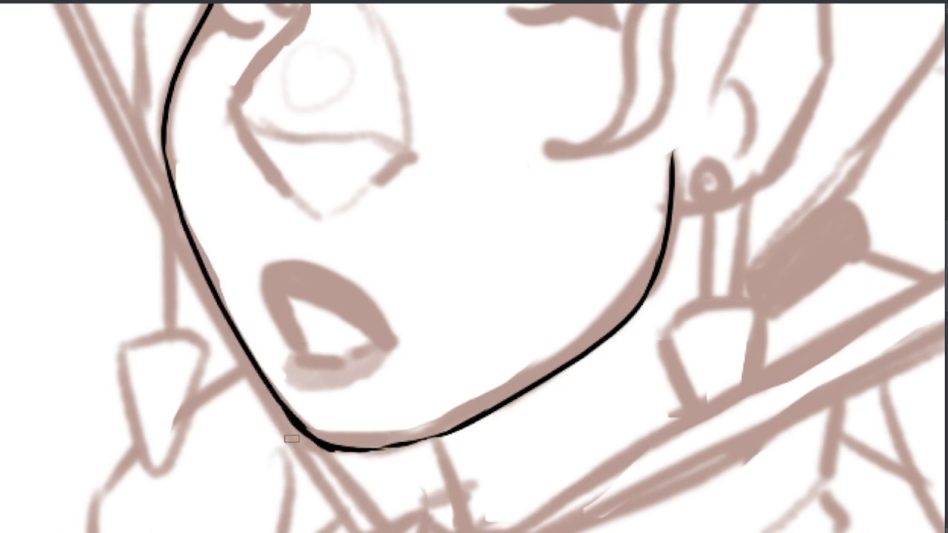
pyautogui.scroll(5, 384, 447)
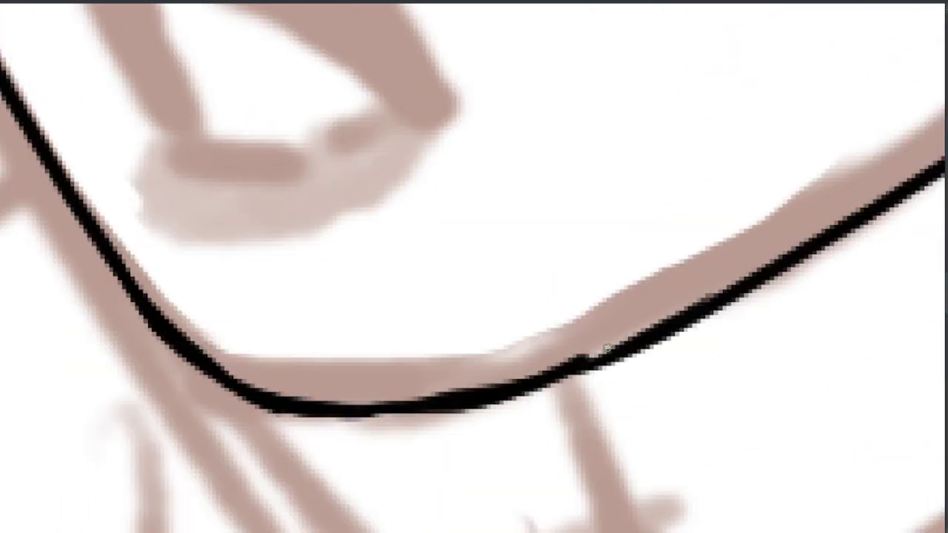
pyautogui.scroll(-5, 690, 205)
pyautogui.scroll(5, 562, 222)
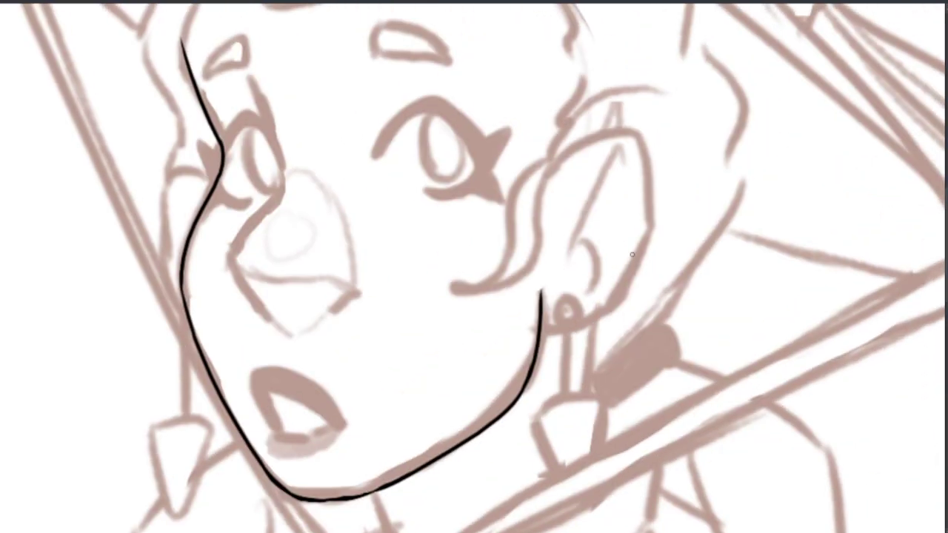
# Ink the near ear's outer contour, its inner folds and the round stud on the lobe
pyautogui.moveTo(485, 157)
pyautogui.mouseDown()
pyautogui.moveTo(604, 253)
pyautogui.moveTo(479, 406)
pyautogui.mouseUp()
pyautogui.moveTo(534, 157); pyautogui.dragTo(521, 342)
pyautogui.moveTo(497, 357); pyautogui.dragTo(494, 362)
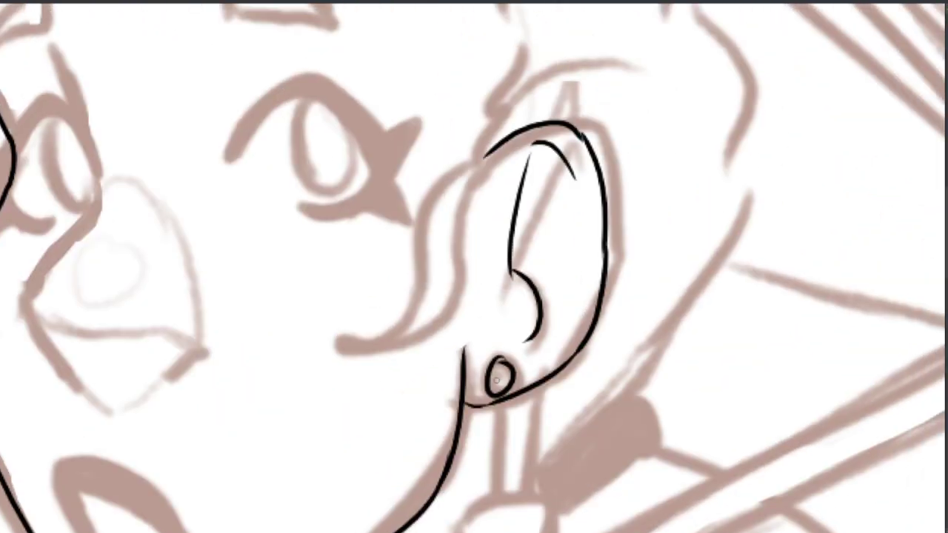
# Ink the near earring's hanging rod and its tapered pendant with a curved band
pyautogui.scroll(3, 499, 373)
pyautogui.moveTo(480, 137); pyautogui.dragTo(459, 313)
pyautogui.moveTo(532, 428)
pyautogui.mouseDown()
pyautogui.moveTo(430, 332)
pyautogui.moveTo(455, 453)
pyautogui.moveTo(419, 342)
pyautogui.mouseUp()
pyautogui.hotkey('ctrl', 'z')
pyautogui.hotkey('ctrl', 'z')
pyautogui.moveTo(419, 342); pyautogui.dragTo(452, 462)
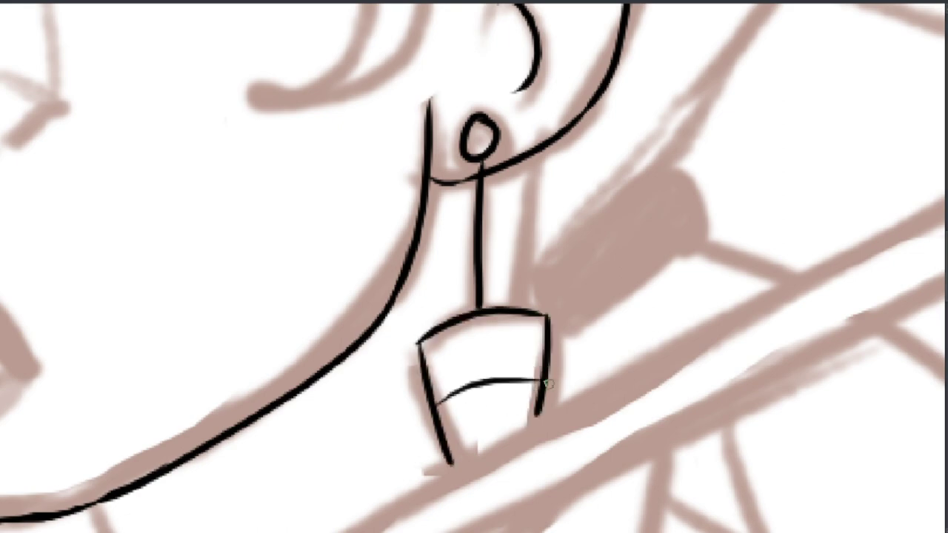
pyautogui.scroll(-3, 548, 383)
# Ink the far ear, then the far earring's rod and the top and side edges of its pendant
pyautogui.scroll(3, 398, 180)
pyautogui.moveTo(222, 248); pyautogui.dragTo(238, 411)
pyautogui.scroll(-3, 237, 410)
pyautogui.scroll(3, 310, 222)
pyautogui.moveTo(326, 140)
pyautogui.mouseDown()
pyautogui.moveTo(323, 285)
pyautogui.moveTo(305, 400)
pyautogui.mouseUp()
pyautogui.moveTo(348, 285); pyautogui.dragTo(310, 403)
pyautogui.hotkey('ctrl', 'z')
pyautogui.moveTo(280, 270); pyautogui.dragTo(305, 407)
pyautogui.scroll(3, 374, 346)
pyautogui.hotkey('ctrl', 'z')
pyautogui.moveTo(328, 268); pyautogui.dragTo(348, 362)
pyautogui.moveTo(285, 275); pyautogui.dragTo(285, 292)
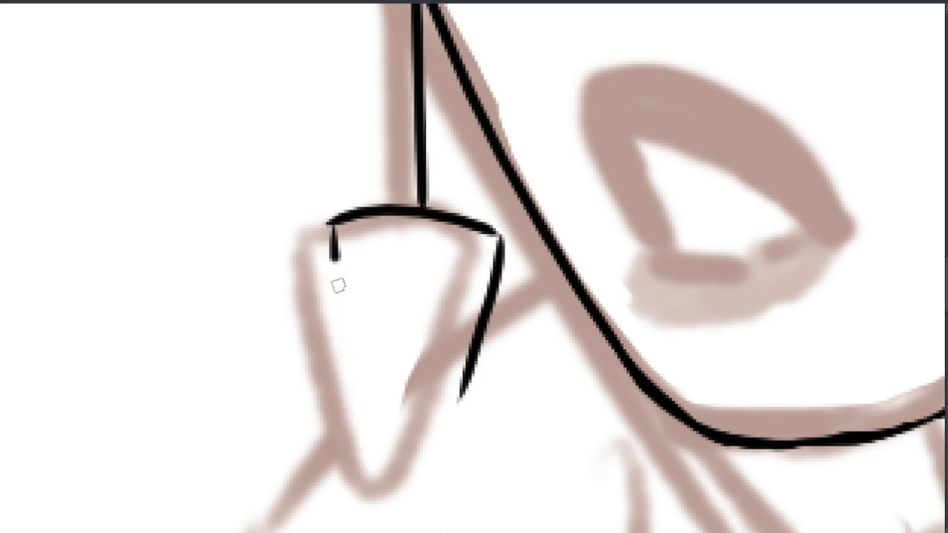
# Complete the far earring's pointed pendant and add two curved bands across it
pyautogui.moveTo(334, 255)
pyautogui.mouseDown()
pyautogui.moveTo(474, 370)
pyautogui.moveTo(479, 285)
pyautogui.mouseUp()
pyautogui.moveTo(345, 318); pyautogui.dragTo(474, 326)
pyautogui.moveTo(359, 360); pyautogui.dragTo(455, 370)
pyautogui.hotkey('ctrl', 'z')
pyautogui.hotkey('ctrl', 'z')
pyautogui.hotkey('ctrl', 'z')
pyautogui.moveTo(342, 290); pyautogui.dragTo(488, 285)
pyautogui.moveTo(357, 374); pyautogui.dragTo(455, 362)
pyautogui.scroll(-3, 432, 326)
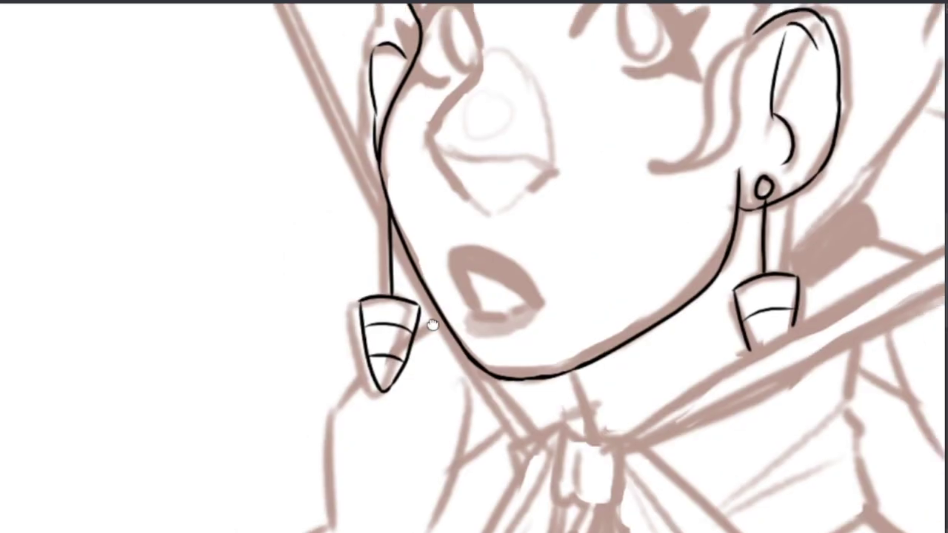
# Ink the nose's bridge, tip and underside, with thin lines for its rounded side plane
pyautogui.scroll(3, 432, 325)
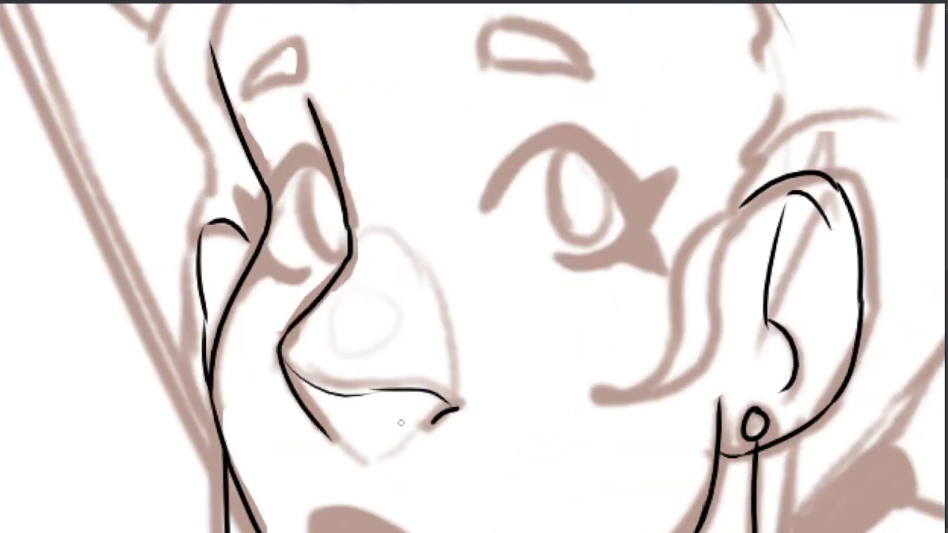
pyautogui.moveTo(446, 425); pyautogui.dragTo(493, 414)
pyautogui.scroll(2, 376, 212)
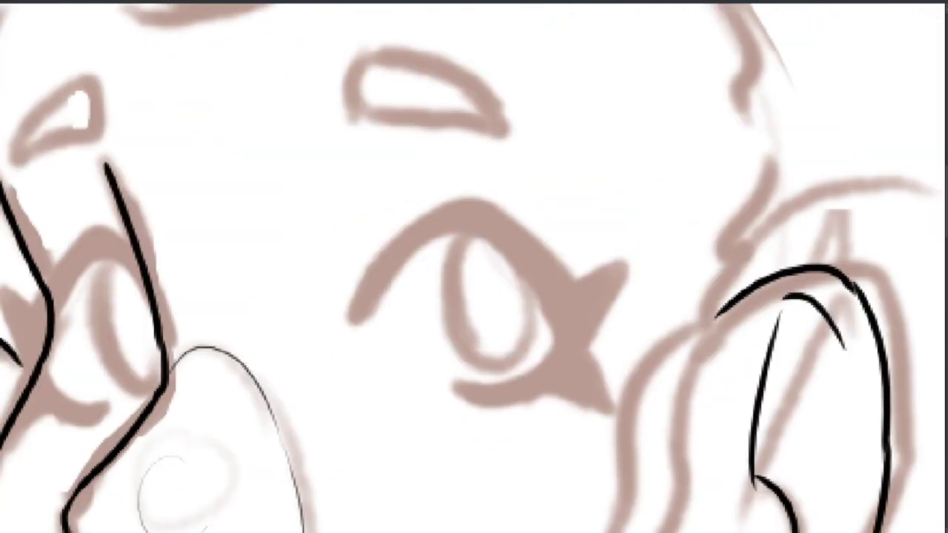
# Ink the near eye's thick upper lid and lower lid with solid black spiky lashes at the outer corner
pyautogui.moveTo(354, 324)
pyautogui.mouseDown()
pyautogui.moveTo(484, 241)
pyautogui.moveTo(470, 397)
pyautogui.mouseUp()
pyautogui.moveTo(451, 202)
pyautogui.mouseDown()
pyautogui.moveTo(497, 218)
pyautogui.moveTo(572, 362)
pyautogui.moveTo(554, 281)
pyautogui.moveTo(373, 286)
pyautogui.moveTo(613, 408)
pyautogui.moveTo(554, 250)
pyautogui.moveTo(579, 275)
pyautogui.moveTo(586, 310)
pyautogui.moveTo(592, 297)
pyautogui.mouseUp()
pyautogui.hotkey('ctrl', 'z')
pyautogui.scroll(-5, 592, 296)
pyautogui.scroll(7, 493, 226)
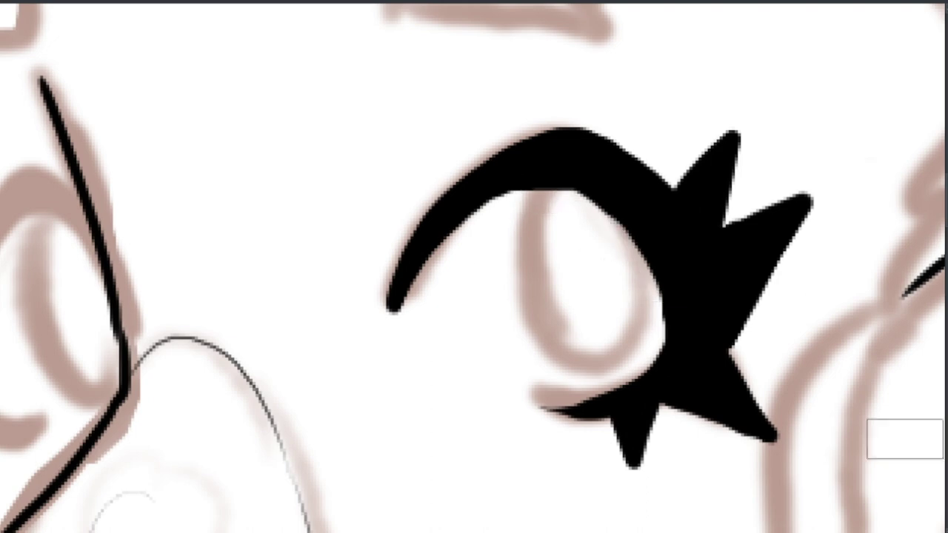
pyautogui.scroll(-5, 669, 196)
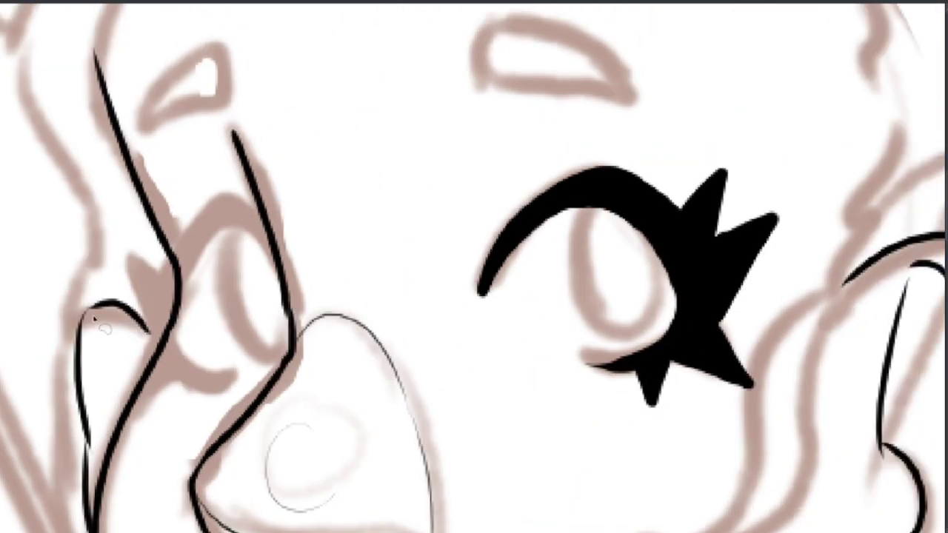
# Copy the near eye's lashes, mirror the copy horizontally, and move and narrow it to fit the far eye
pyautogui.moveTo(518, 170); pyautogui.dragTo(511, 172)
pyautogui.hotkey('ctrl', 't')
pyautogui.rightClick(493, 289)
pyautogui.click(522, 412)
pyautogui.moveTo(592, 281); pyautogui.dragTo(218, 253)
pyautogui.scroll(3, 218, 254)
pyautogui.scroll(-3, 218, 254)
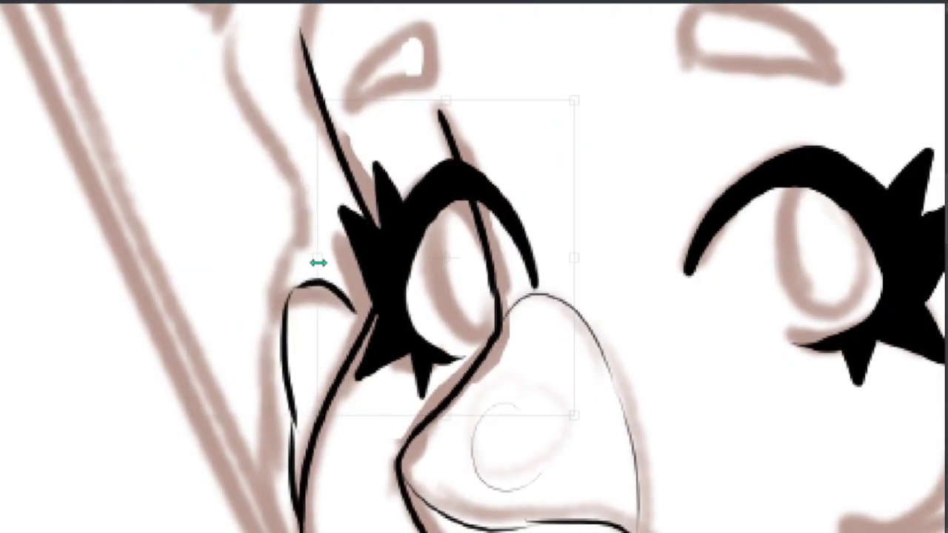
pyautogui.moveTo(571, 264); pyautogui.dragTo(522, 267)
pyautogui.scroll(3, 363, 297)
pyautogui.scroll(-3, 422, 225)
pyautogui.moveTo(422, 225); pyautogui.dragTo(423, 236)
pyautogui.scroll(3, 423, 237)
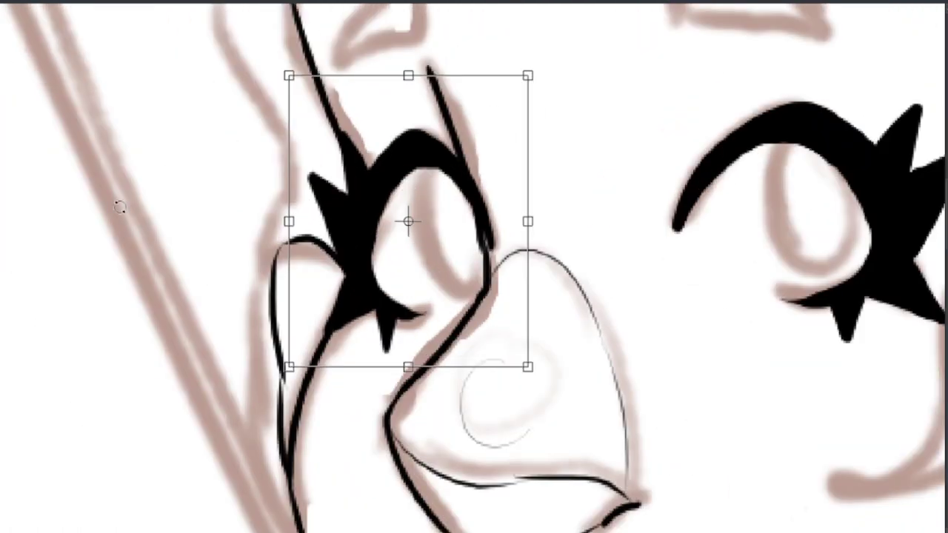
pyautogui.press('Return')
# Clean up the far eye's lashes where they cross the nose bridge, and ink the irises of both eyes
pyautogui.scroll(-3, 423, 236)
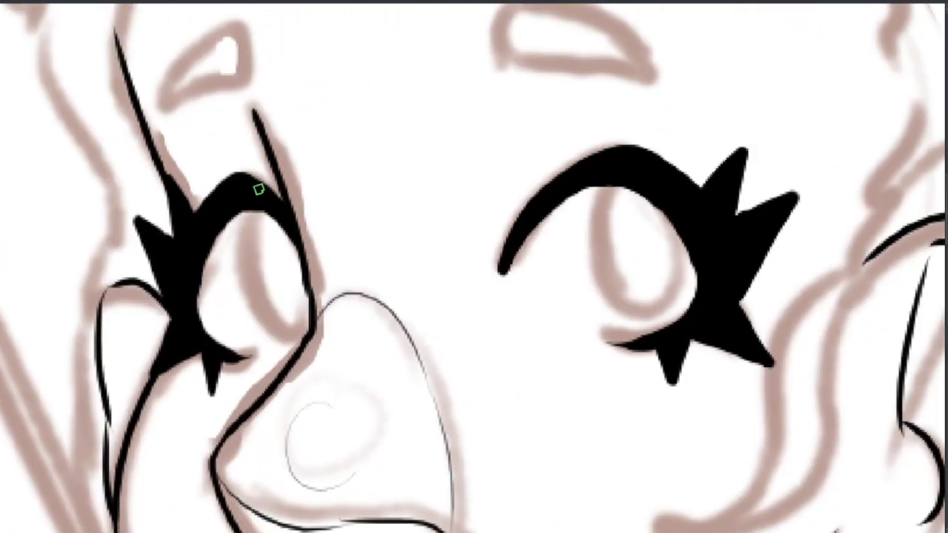
pyautogui.moveTo(271, 194); pyautogui.dragTo(259, 201)
pyautogui.moveTo(625, 185); pyautogui.dragTo(615, 191)
pyautogui.scroll(-1, 532, 101)
pyautogui.scroll(2, 531, 102)
# Ink the outlines of both short, tapered eyebrows
pyautogui.moveTo(495, 281)
pyautogui.mouseDown()
pyautogui.moveTo(637, 275)
pyautogui.moveTo(655, 298)
pyautogui.mouseUp()
pyautogui.moveTo(621, 255); pyautogui.dragTo(655, 299)
pyautogui.moveTo(157, 309); pyautogui.dragTo(226, 252)
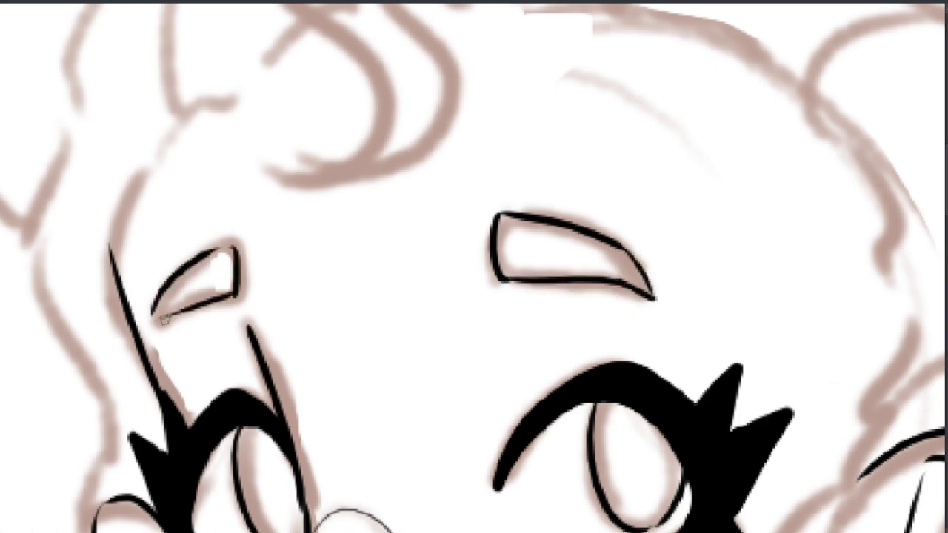
pyautogui.moveTo(148, 326); pyautogui.dragTo(181, 311)
# Ink the open mouth with a solid black upper lip and a broken line for the lower lip
pyautogui.scroll(-2, 208, 222)
pyautogui.scroll(3, 567, 138)
pyautogui.scroll(-3, 203, 242)
pyautogui.scroll(3, 203, 243)
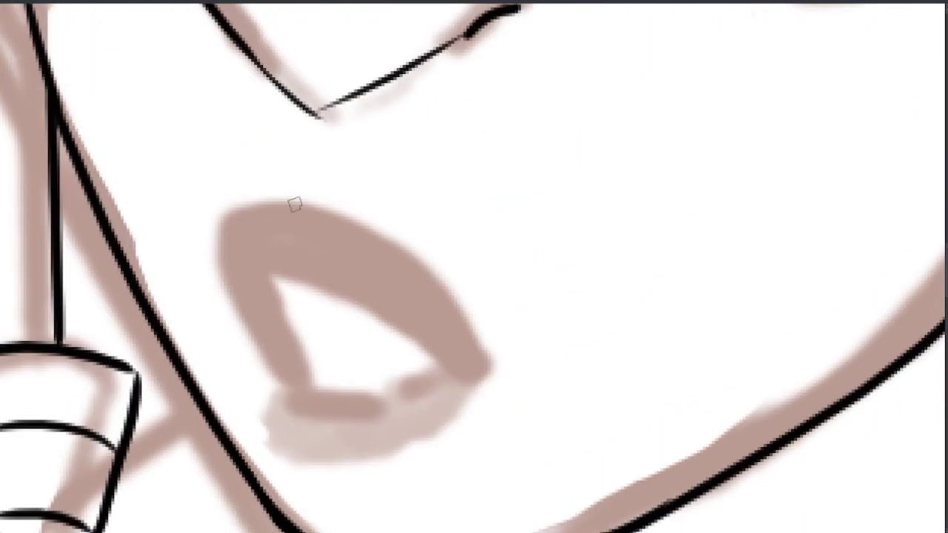
pyautogui.moveTo(292, 374); pyautogui.dragTo(408, 391)
pyautogui.moveTo(274, 367)
pyautogui.mouseDown()
pyautogui.moveTo(446, 321)
pyautogui.moveTo(488, 370)
pyautogui.mouseUp()
pyautogui.moveTo(244, 214)
pyautogui.mouseDown()
pyautogui.moveTo(273, 370)
pyautogui.moveTo(264, 307)
pyautogui.moveTo(428, 309)
pyautogui.moveTo(398, 277)
pyautogui.moveTo(251, 252)
pyautogui.moveTo(481, 363)
pyautogui.moveTo(280, 357)
pyautogui.mouseUp()
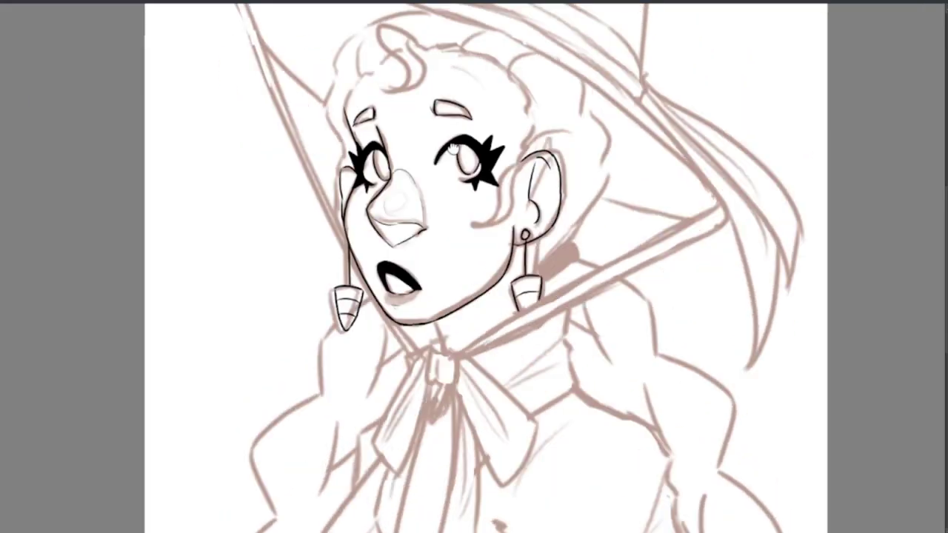
# Ink the broken, wavy hairline around the forehead and the curled lock in front of the near ear
pyautogui.scroll(5, 430, 181)
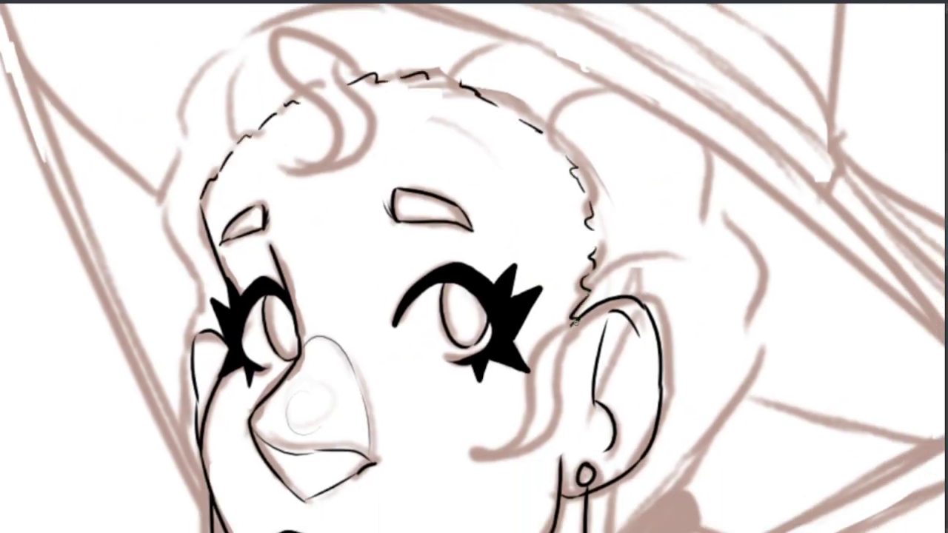
pyautogui.scroll(2, 490, 444)
pyautogui.moveTo(573, 321)
pyautogui.mouseDown()
pyautogui.moveTo(490, 445)
pyautogui.moveTo(564, 458)
pyautogui.mouseUp()
pyautogui.scroll(-3, 557, 375)
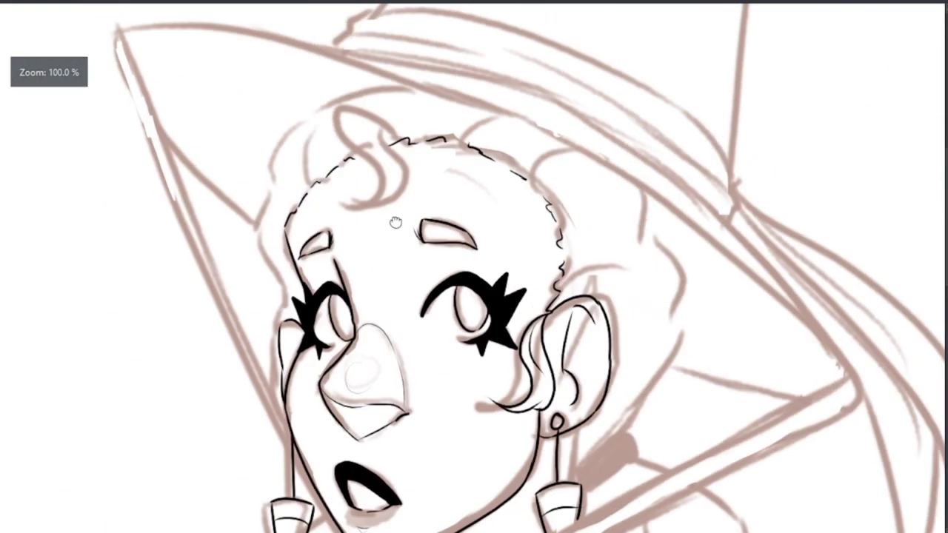
# Ink the S-shaped curl falling over the forehead
pyautogui.scroll(3, 402, 200)
pyautogui.moveTo(468, 189)
pyautogui.mouseDown()
pyautogui.moveTo(348, 119)
pyautogui.moveTo(315, 348)
pyautogui.mouseUp()
pyautogui.moveTo(403, 159)
pyautogui.mouseDown()
pyautogui.moveTo(429, 363)
pyautogui.moveTo(489, 296)
pyautogui.moveTo(363, 402)
pyautogui.mouseUp()
pyautogui.hotkey('ctrl', 'z')
pyautogui.scroll(-3, 455, 427)
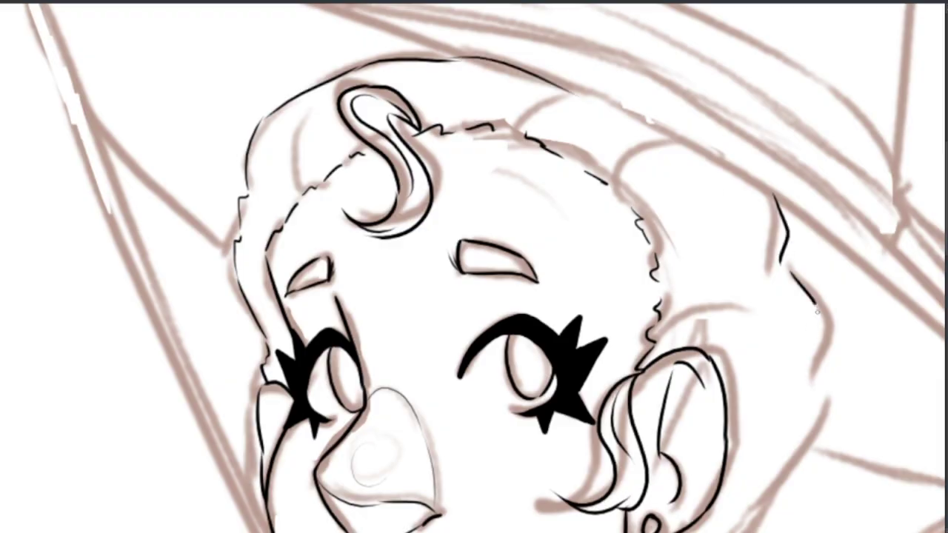
# Ink the outer hair contour down behind the near ear, and add strand lines sweeping back from the hairline
pyautogui.moveTo(818, 311); pyautogui.dragTo(632, 152)
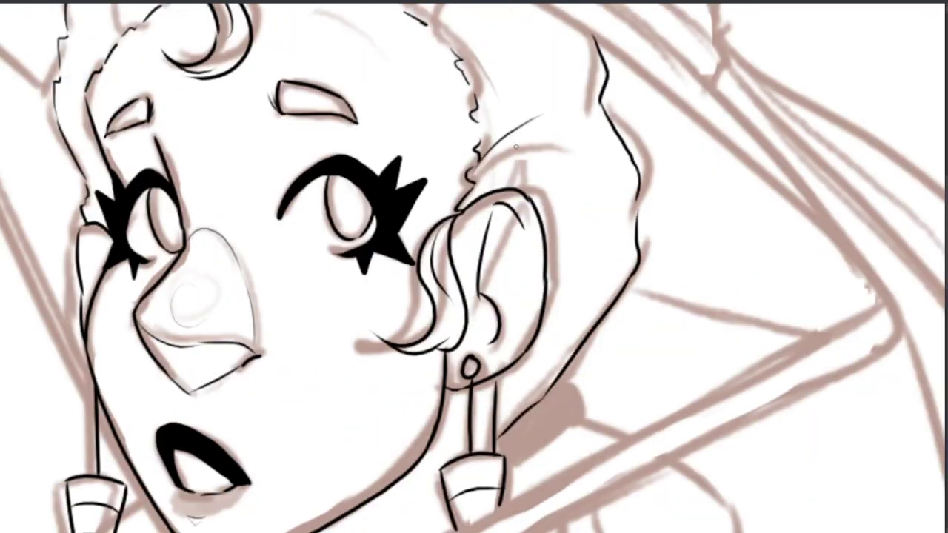
pyautogui.moveTo(368, 241); pyautogui.dragTo(524, 405)
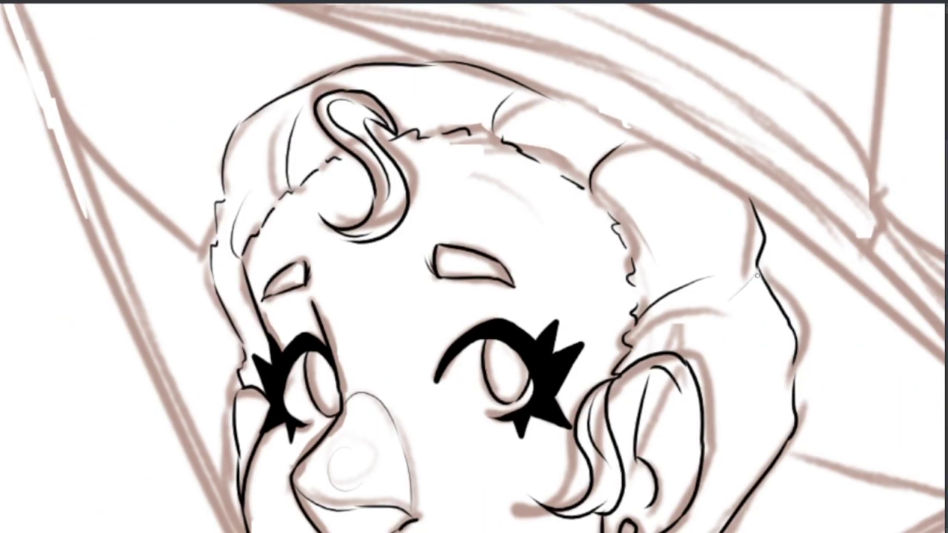
pyautogui.scroll(-2, 273, 249)
pyautogui.scroll(4, 159, 302)
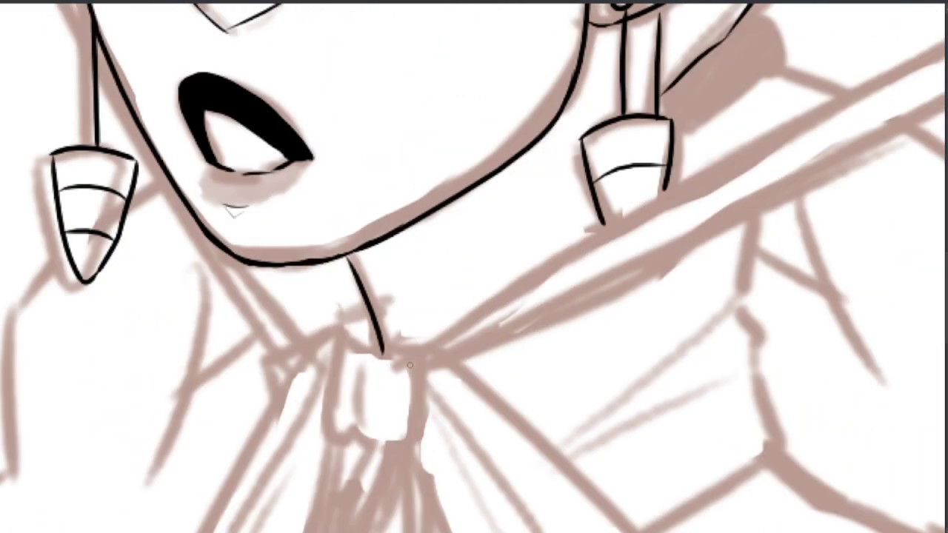
# Ink the bow's knot below the chin, including its curved inner fold lines
pyautogui.scroll(2, 351, 298)
pyautogui.moveTo(351, 297); pyautogui.dragTo(548, 333)
pyautogui.moveTo(345, 409); pyautogui.dragTo(481, 467)
# Ink both hanging loops of the bow with rippled lower hems and fold lines running down from the knot
pyautogui.scroll(-2, 439, 440)
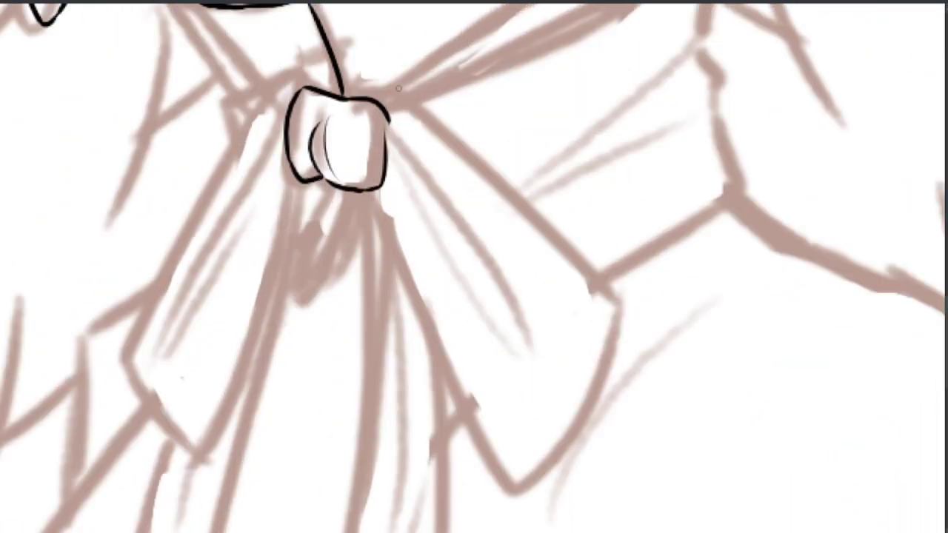
pyautogui.moveTo(388, 115); pyautogui.dragTo(611, 311)
pyautogui.moveTo(374, 196); pyautogui.dragTo(489, 455)
pyautogui.moveTo(388, 129); pyautogui.dragTo(506, 354)
pyautogui.moveTo(291, 92); pyautogui.dragTo(214, 191)
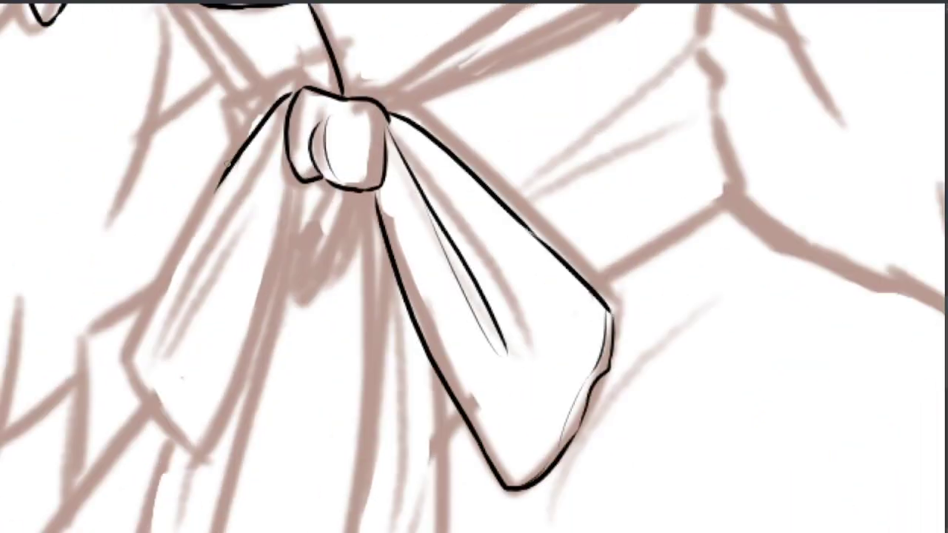
pyautogui.moveTo(300, 185); pyautogui.dragTo(209, 458)
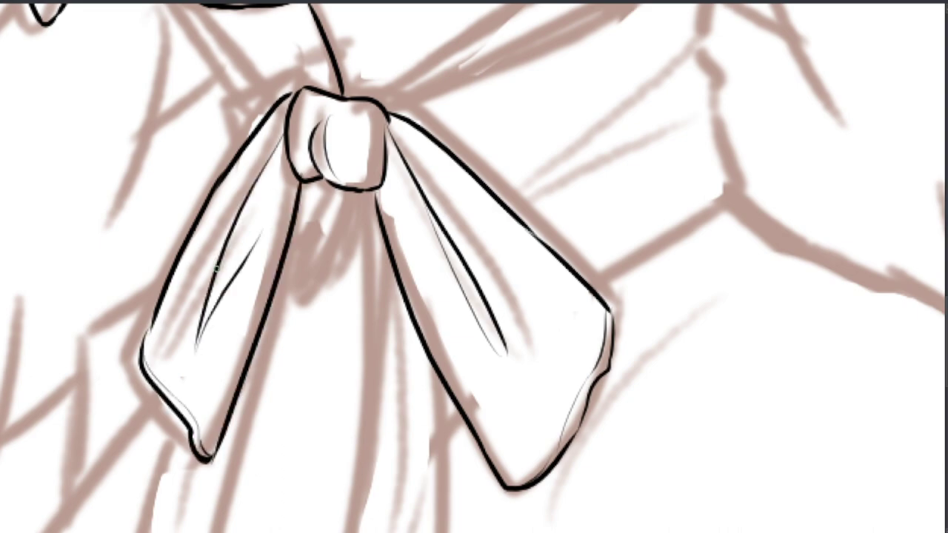
# Ink the two long pointed ribbon tails hanging beneath the bow's loops, with thin crease lines inside them
pyautogui.scroll(-2, 474, 266)
pyautogui.moveTo(383, 74); pyautogui.dragTo(311, 462)
pyautogui.moveTo(429, 205); pyautogui.dragTo(406, 405)
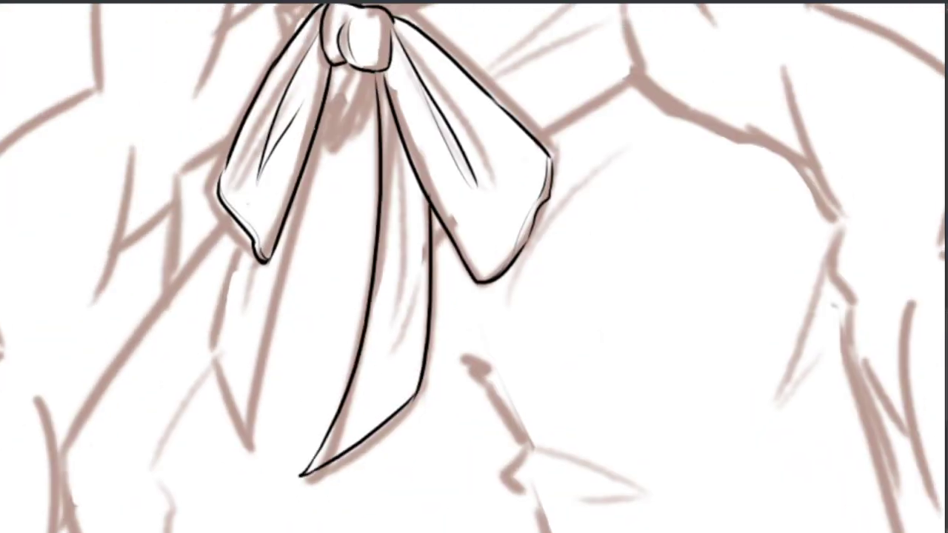
# Ink the outline of the dark hair tie behind the near earring and add thin strand lines across it
pyautogui.scroll(-2, 379, 340)
pyautogui.scroll(1, 379, 340)
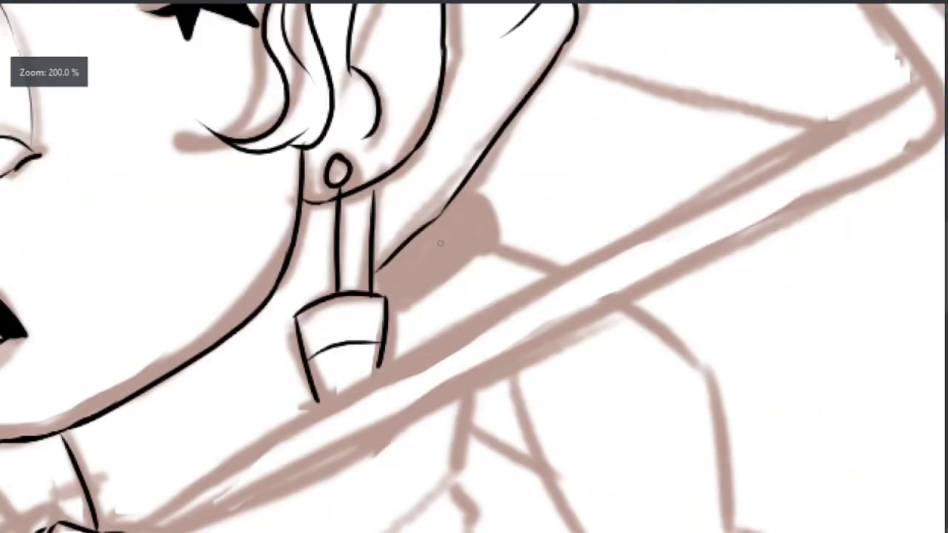
pyautogui.moveTo(478, 194); pyautogui.dragTo(456, 256)
pyautogui.scroll(-2, 491, 345)
# Ink the bulging outer contour of the near braid from the hair tie down towards the canvas edge
pyautogui.scroll(2, 491, 345)
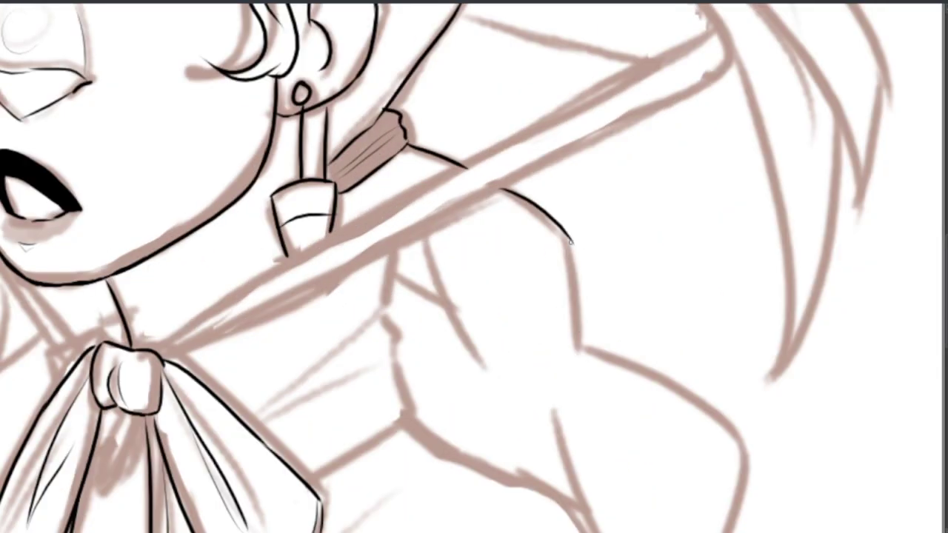
pyautogui.scroll(2, 712, 424)
pyautogui.moveTo(268, 68)
pyautogui.mouseDown()
pyautogui.moveTo(479, 352)
pyautogui.moveTo(520, 506)
pyautogui.mouseUp()
pyautogui.scroll(-2, 520, 507)
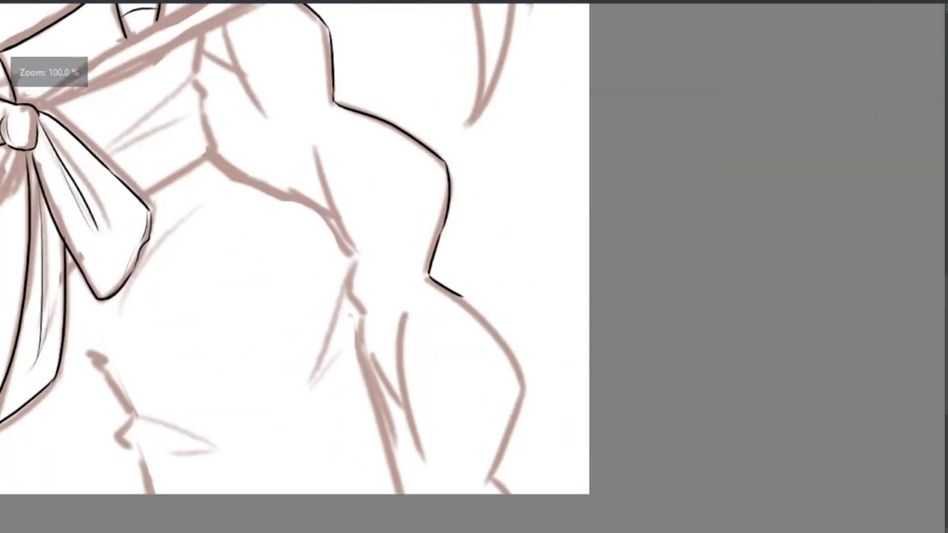
# Ink small curled flyaway strands at the near hair tie and at the lower notch of the near braid
pyautogui.scroll(2, 565, 327)
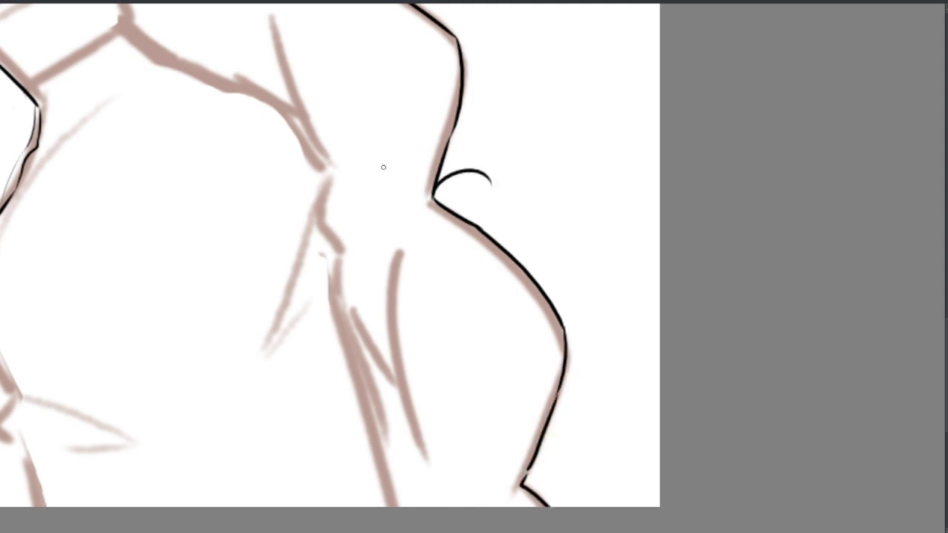
pyautogui.scroll(2, 383, 168)
pyautogui.scroll(-2, 575, 252)
pyautogui.scroll(3, 297, 213)
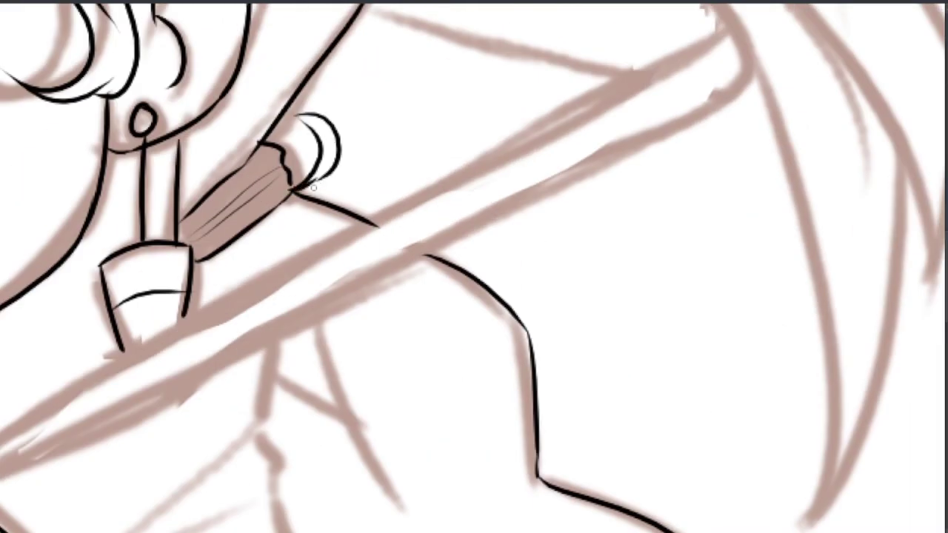
# Ink the curved inner strand lines along the near braid
pyautogui.scroll(-2, 444, 169)
pyautogui.scroll(3, 455, 212)
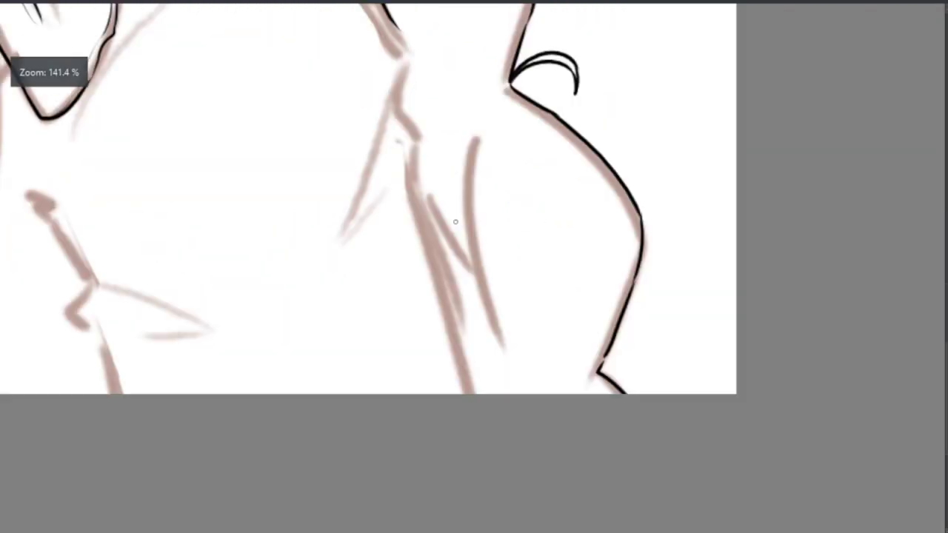
pyautogui.moveTo(471, 187); pyautogui.dragTo(496, 406)
pyautogui.scroll(-2, 475, 372)
# Ink the bulging outer contour of the far braid from behind the earring down to the canvas edge
pyautogui.scroll(2, 323, 334)
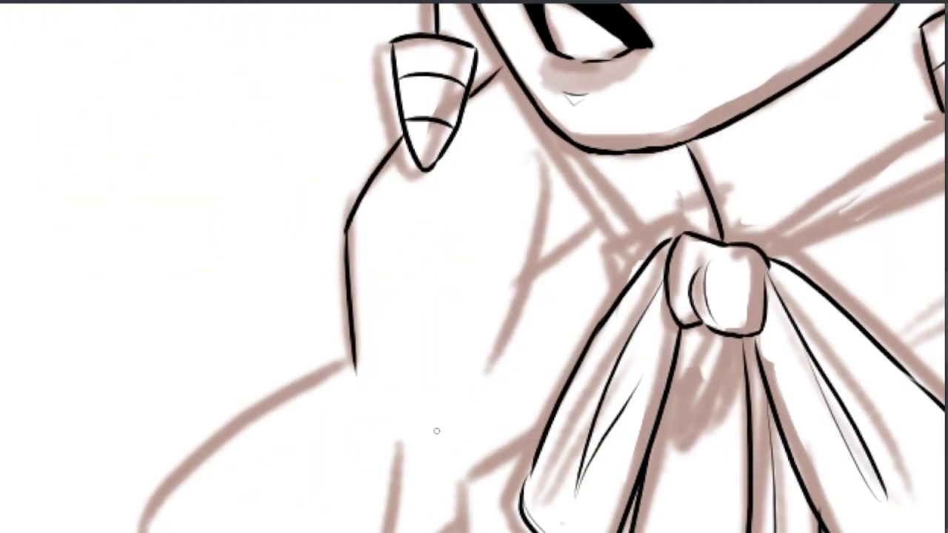
pyautogui.scroll(-2, 436, 431)
pyautogui.moveTo(498, 95); pyautogui.dragTo(368, 191)
pyautogui.moveTo(297, 511); pyautogui.dragTo(323, 375)
pyautogui.moveTo(425, 221); pyautogui.dragTo(333, 370)
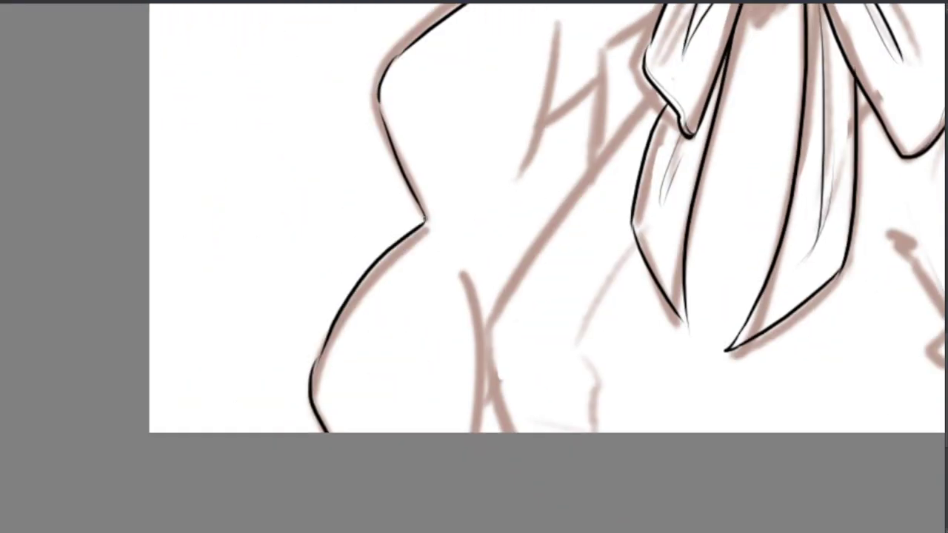
pyautogui.scroll(-2, 348, 284)
pyautogui.scroll(2, 387, 182)
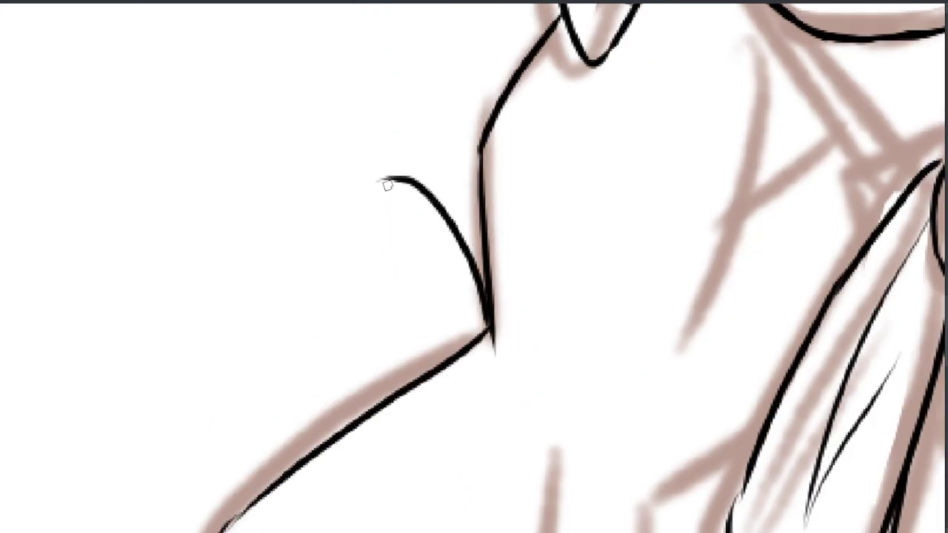
pyautogui.hotkey('ctrl', 'z')
pyautogui.moveTo(322, 205); pyautogui.dragTo(488, 325)
pyautogui.hotkey('ctrl', 'z')
pyautogui.moveTo(294, 267); pyautogui.dragTo(485, 318)
pyautogui.hotkey('ctrl', 'z')
# Ink curled flyaway strands at the two notches of the far braid, and add its curved inner strand lines
pyautogui.scroll(-3, 656, 458)
pyautogui.scroll(1, 656, 459)
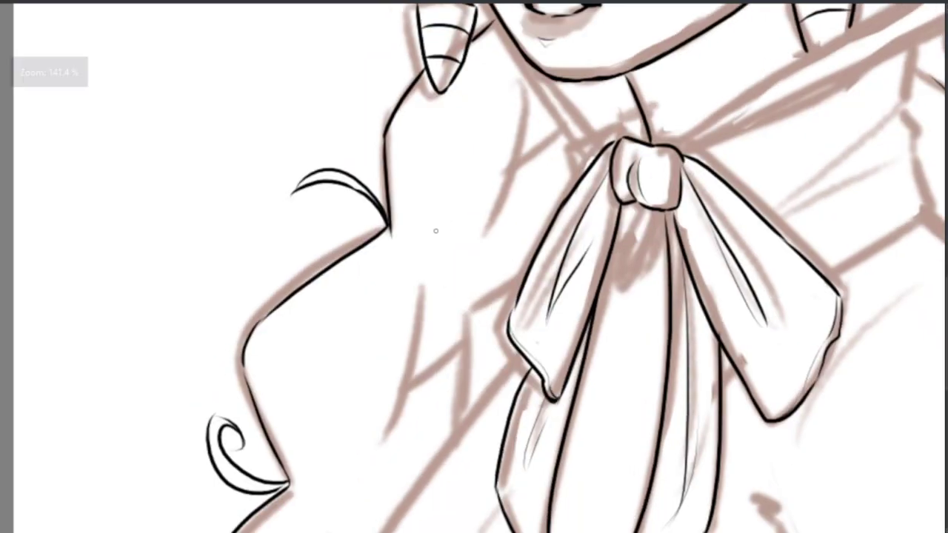
pyautogui.moveTo(340, 522); pyautogui.dragTo(414, 274)
pyautogui.scroll(-2, 414, 274)
pyautogui.scroll(1, 414, 274)
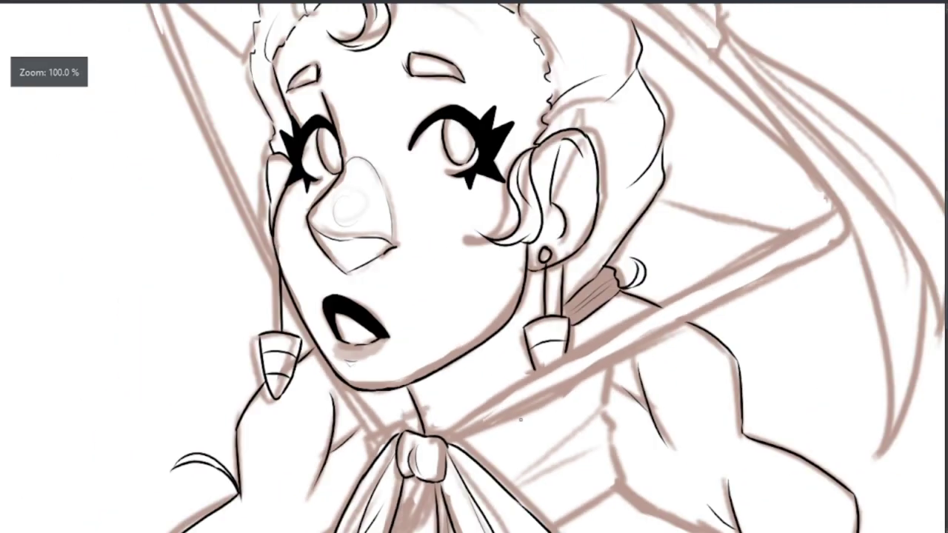
# Ink the two long parallel lines of the hat's rim from the bow up to the brim's near corner
pyautogui.moveTo(578, 222); pyautogui.dragTo(609, 296)
pyautogui.scroll(1, 648, 259)
pyautogui.moveTo(648, 259); pyautogui.dragTo(528, 301)
pyautogui.scroll(1, 474, 296)
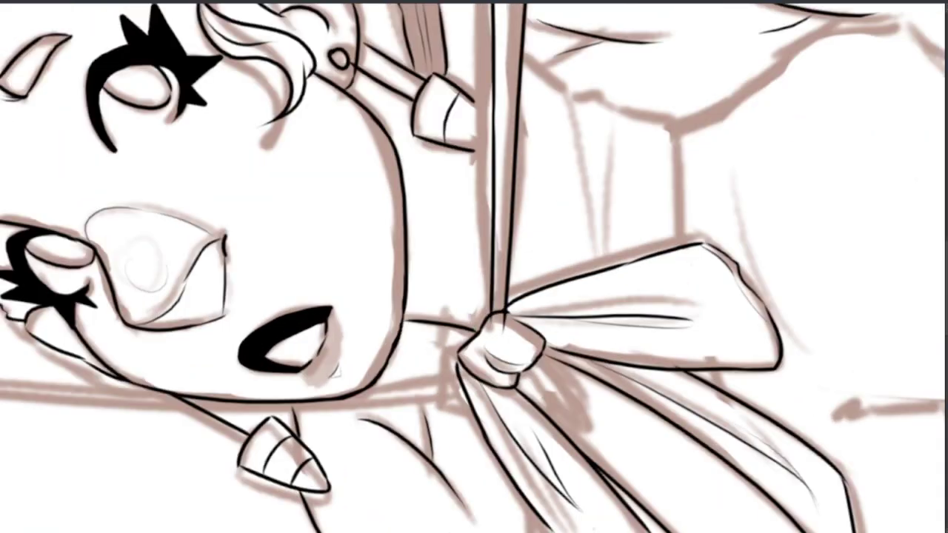
pyautogui.scroll(2, 477, 365)
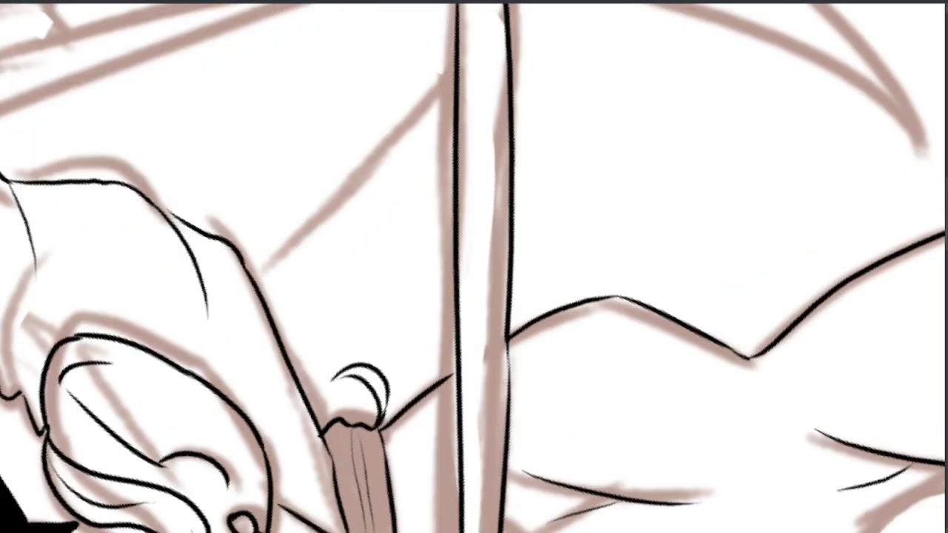
pyautogui.scroll(1, 473, 296)
# Extend the near earring's sides down to the rim line and add a second stripe across its lower part
pyautogui.scroll(2, 474, 296)
pyautogui.moveTo(393, 303); pyautogui.dragTo(425, 392)
pyautogui.moveTo(589, 223); pyautogui.dragTo(556, 329)
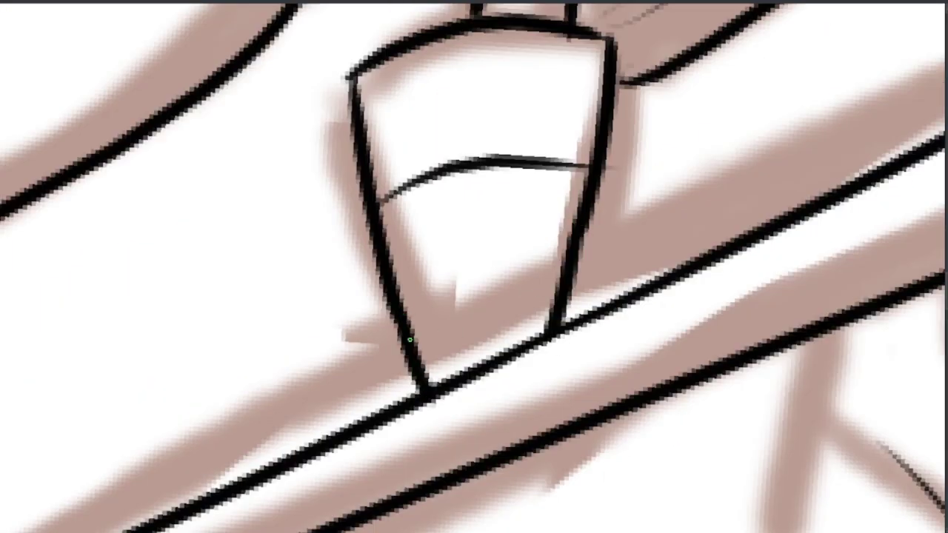
pyautogui.moveTo(418, 344); pyautogui.dragTo(551, 304)
# Ink the far side of the hat's rim as two parallel lines from the brim's upper tip down to the bow
pyautogui.scroll(-3, 527, 328)
pyautogui.moveTo(363, 31)
pyautogui.mouseDown()
pyautogui.moveTo(428, 485)
pyautogui.moveTo(444, 494)
pyautogui.moveTo(439, 529)
pyautogui.moveTo(415, 437)
pyautogui.mouseUp()
pyautogui.hotkey('ctrl', 'z')
pyautogui.hotkey('ctrl', 'z')
pyautogui.moveTo(414, 437); pyautogui.dragTo(437, 529)
pyautogui.moveTo(563, 370); pyautogui.dragTo(482, 119)
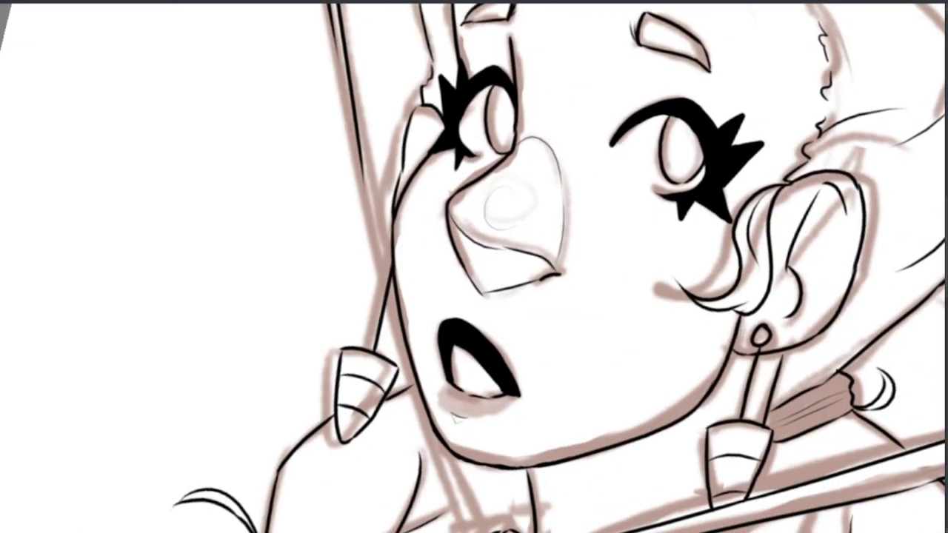
pyautogui.scroll(2, 473, 296)
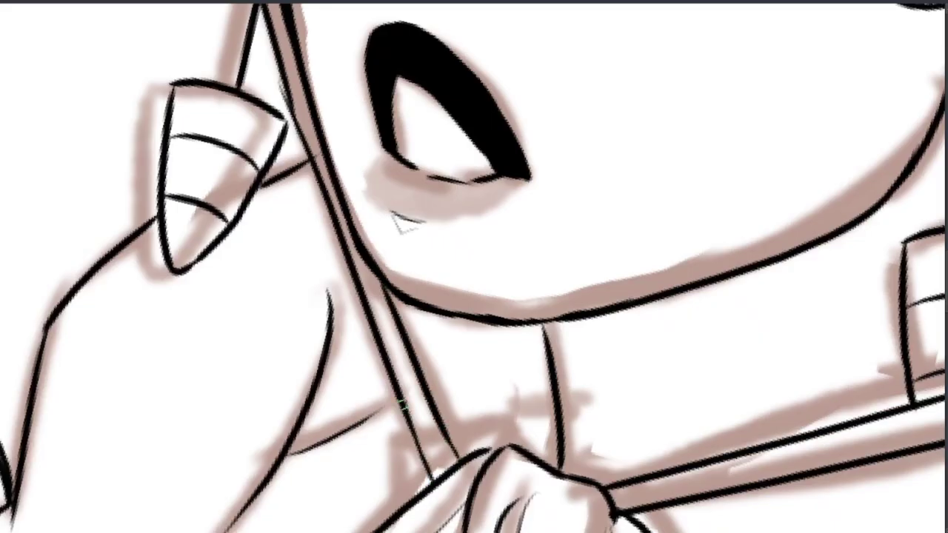
pyautogui.scroll(-1, 474, 296)
pyautogui.scroll(-2, 393, 213)
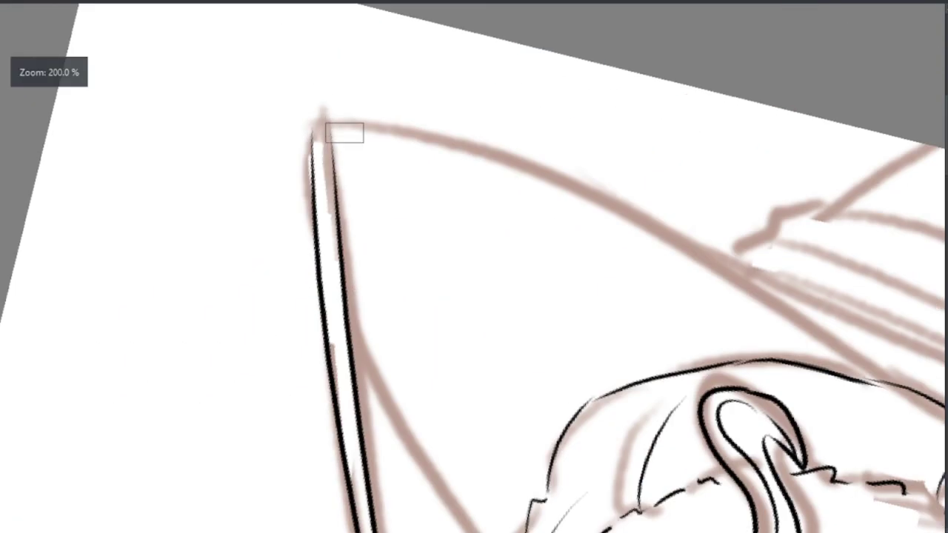
# Ink the lines of the brim's underside from the rim to the hair on both sides of the head
pyautogui.moveTo(345, 131); pyautogui.dragTo(444, 222)
pyautogui.scroll(-1, 444, 222)
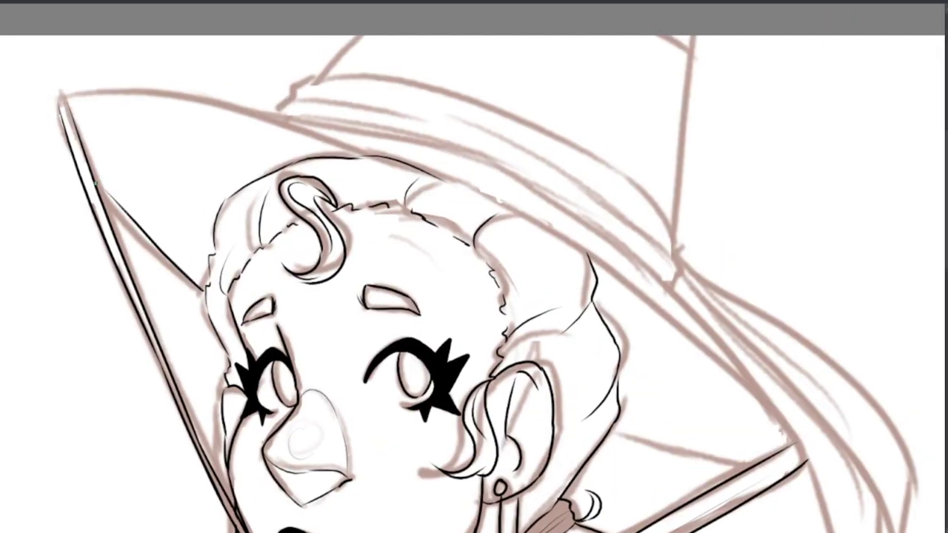
pyautogui.scroll(3, 282, 368)
pyautogui.moveTo(373, 452); pyautogui.dragTo(338, 489)
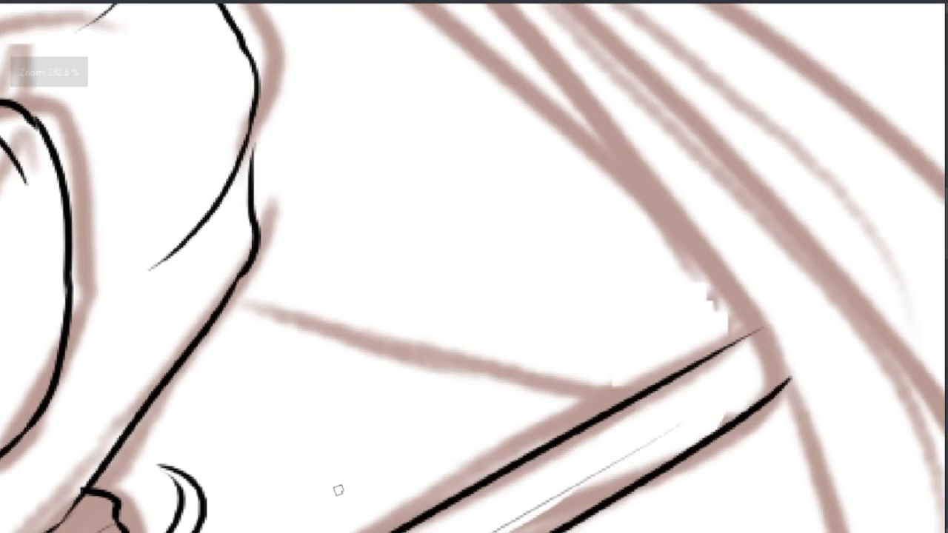
pyautogui.moveTo(225, 298); pyautogui.dragTo(650, 406)
pyautogui.scroll(-3, 210, 304)
# Ink the long curved brim edge across the top of the head and tidy its join at the far tip
pyautogui.scroll(2, 209, 304)
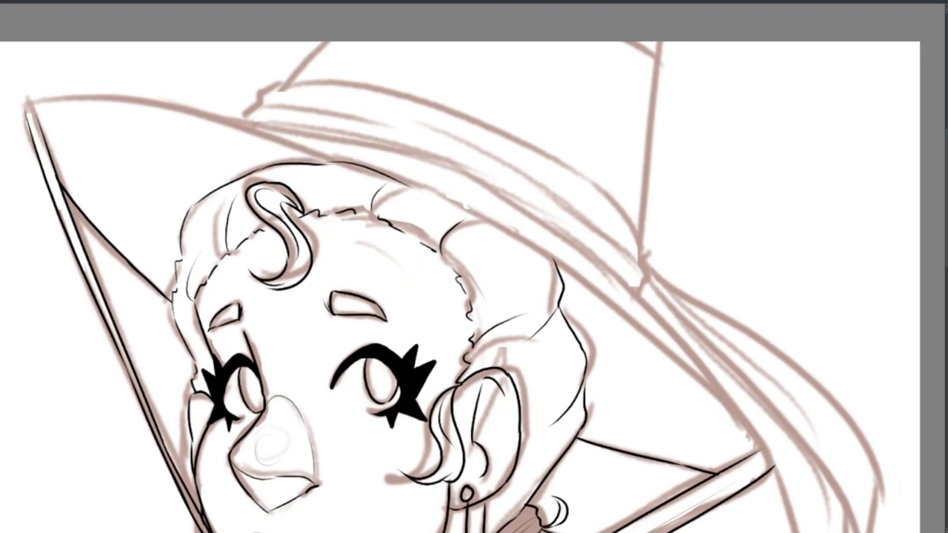
pyautogui.moveTo(81, 102)
pyautogui.mouseDown()
pyautogui.moveTo(525, 243)
pyautogui.moveTo(768, 467)
pyautogui.mouseUp()
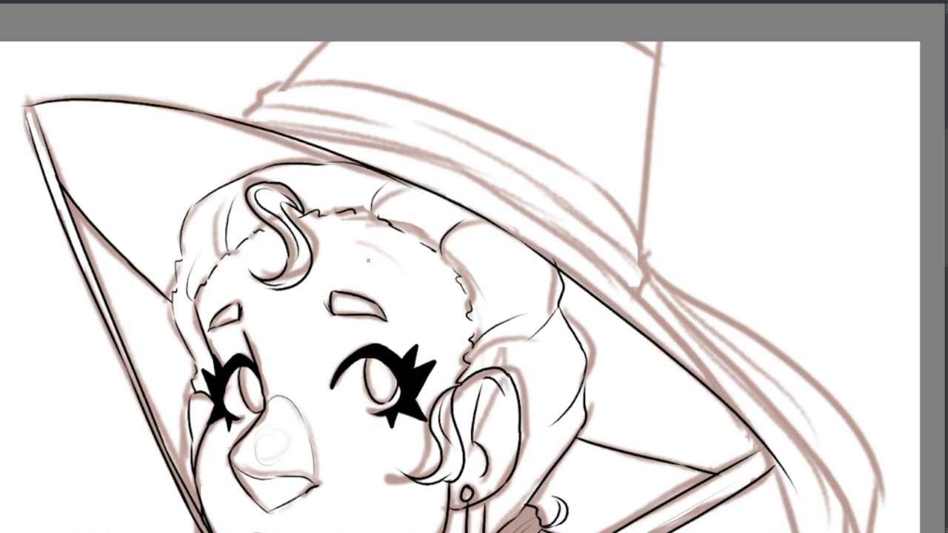
pyautogui.scroll(3, 109, 119)
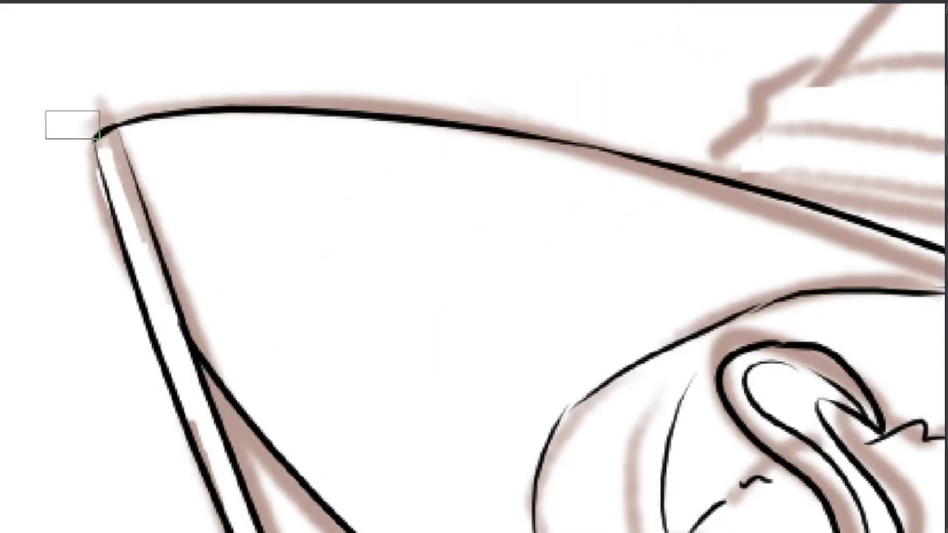
pyautogui.scroll(1, 597, 394)
# Ink the hat's crown and the band around it with jagged ends, a lower edge and a fold line
pyautogui.scroll(-3, 375, 275)
pyautogui.scroll(3, 212, 176)
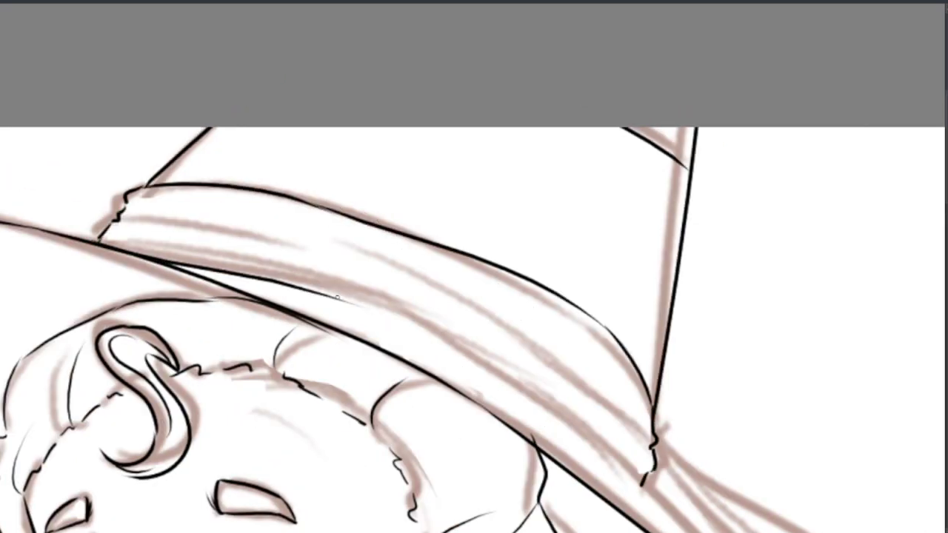
pyautogui.moveTo(337, 297); pyautogui.dragTo(59, 75)
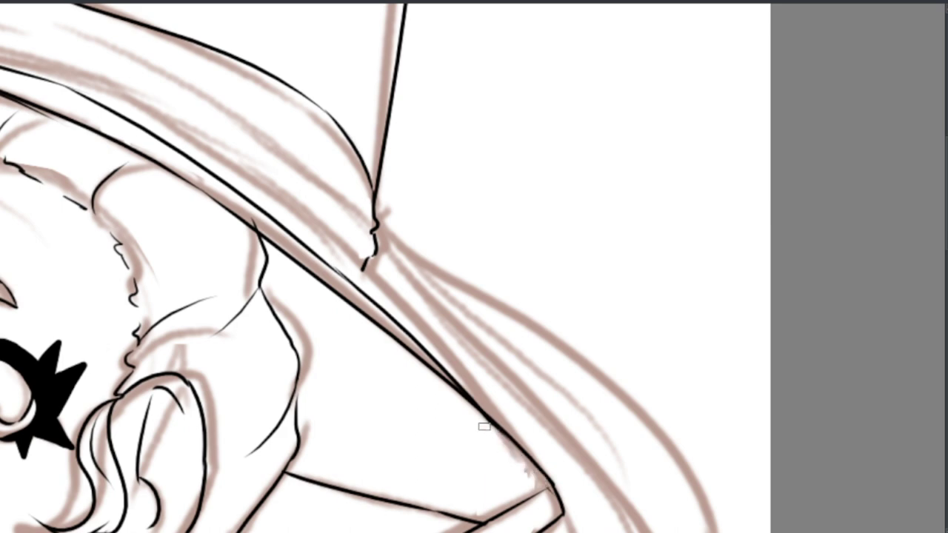
pyautogui.scroll(2, 59, 75)
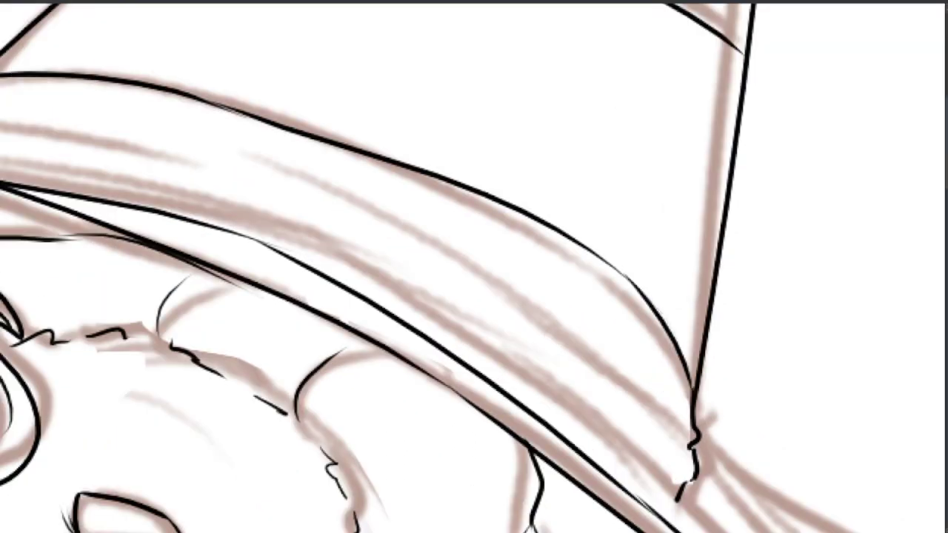
pyautogui.scroll(-2, 694, 440)
pyautogui.scroll(3, 537, 277)
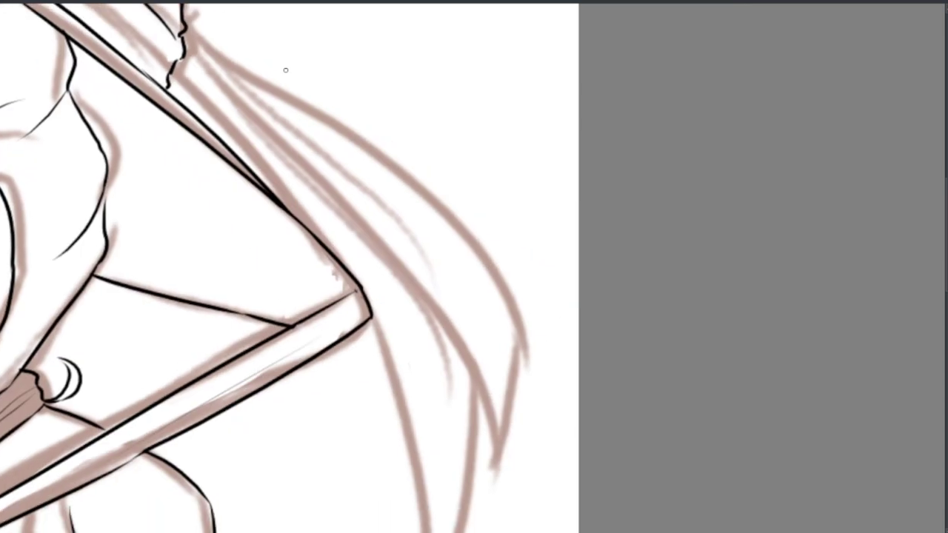
# Ink the two long pointed ribbon tails trailing from the hat band over the brim, with thin crease lines inside
pyautogui.moveTo(186, 39)
pyautogui.mouseDown()
pyautogui.moveTo(522, 362)
pyautogui.moveTo(485, 477)
pyautogui.mouseUp()
pyautogui.moveTo(485, 478); pyautogui.dragTo(520, 356)
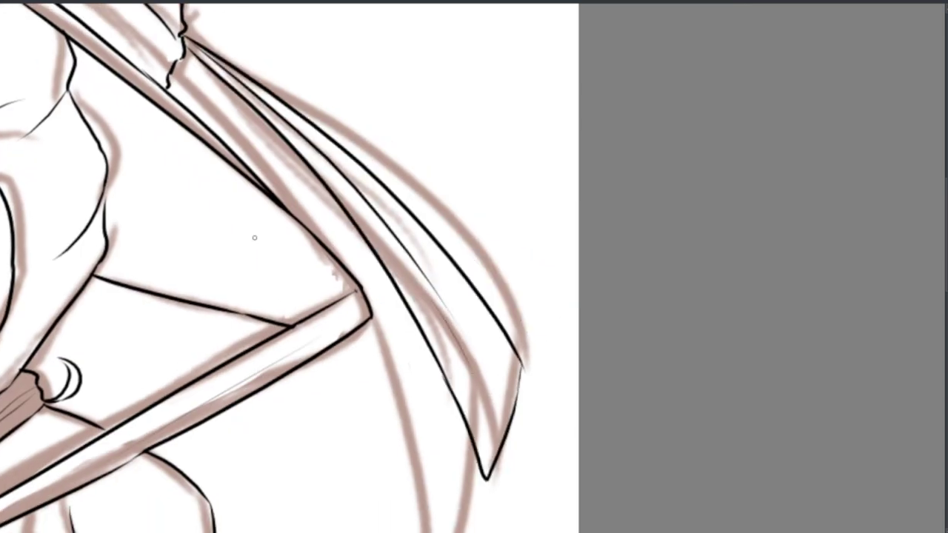
pyautogui.scroll(-1, 202, 17)
pyautogui.scroll(2, 337, 415)
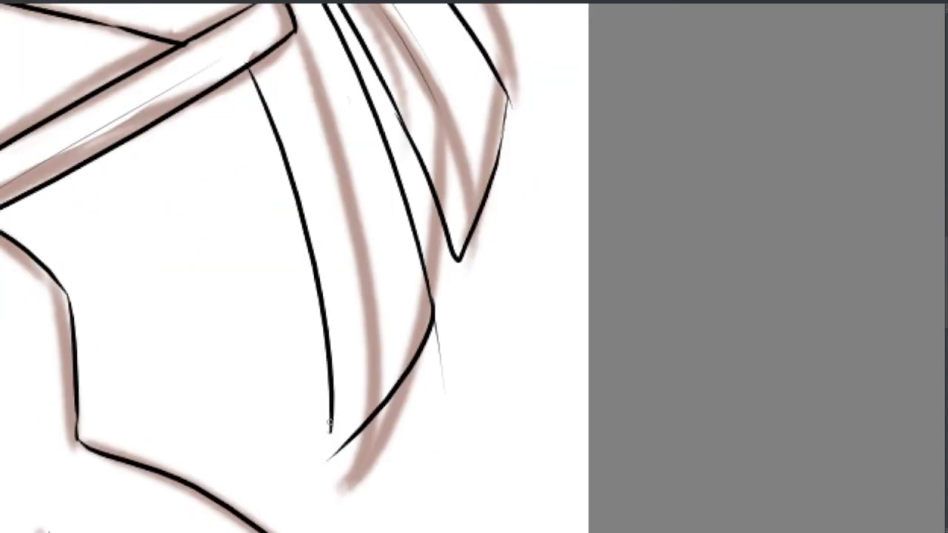
pyautogui.scroll(-3, 429, 382)
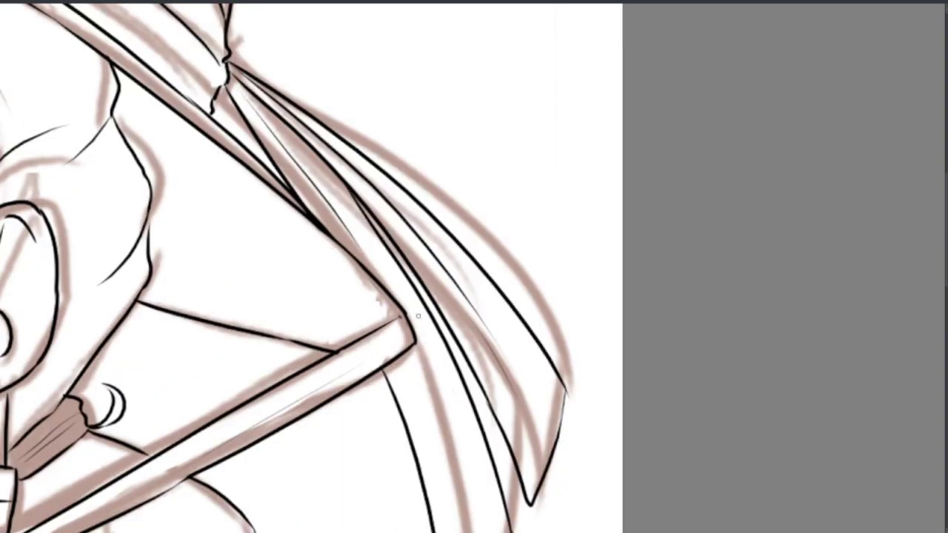
# Ink the small fold beneath the bow's knot and the near side of the collar with its creases
pyautogui.scroll(3, 386, 397)
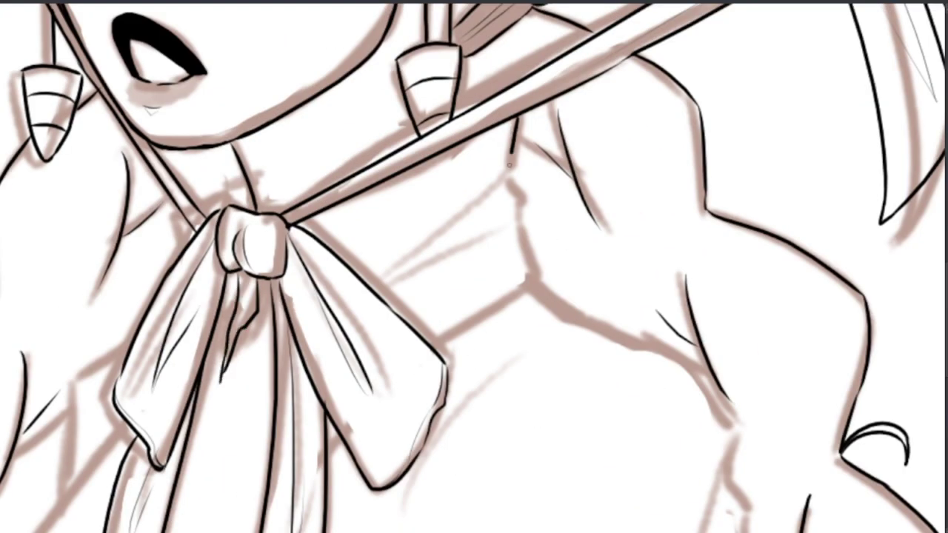
pyautogui.scroll(-2, 386, 397)
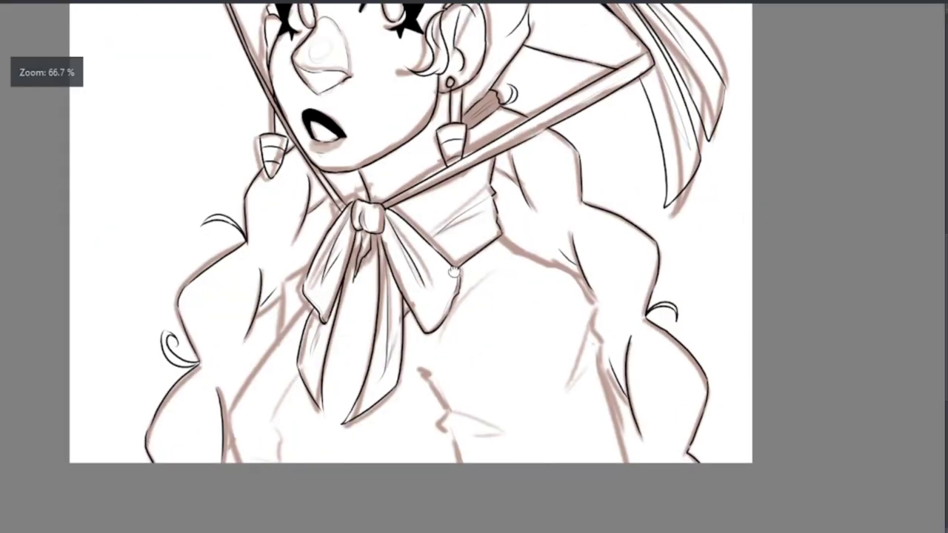
# Ink the blouse's front opening with its jagged folds, the near shoulder line and the puckered sleeve edge beside the near braid
pyautogui.scroll(1, 386, 397)
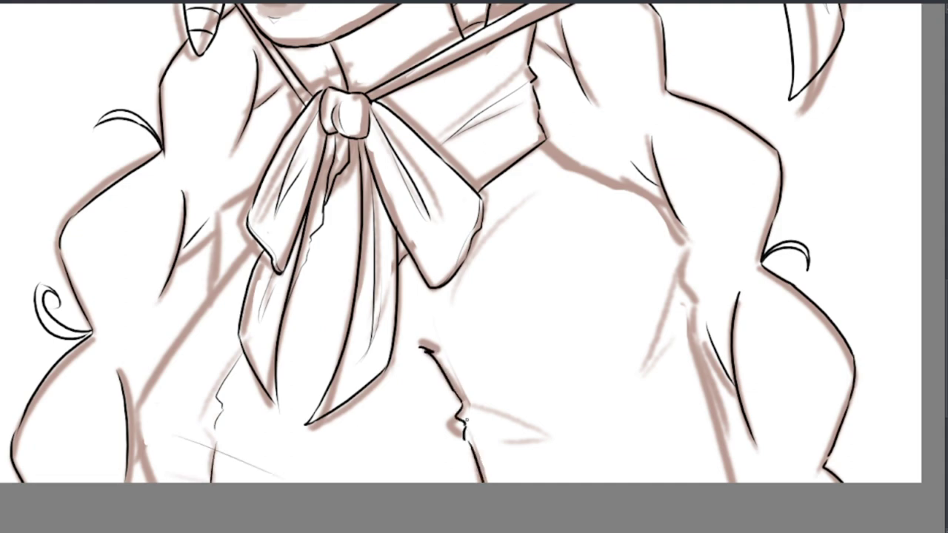
pyautogui.scroll(2, 463, 213)
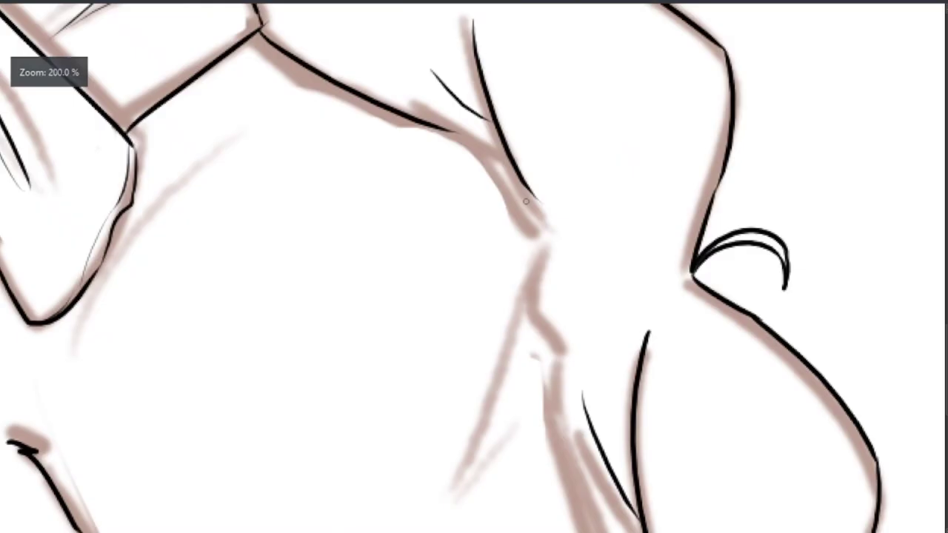
pyautogui.scroll(-1, 463, 212)
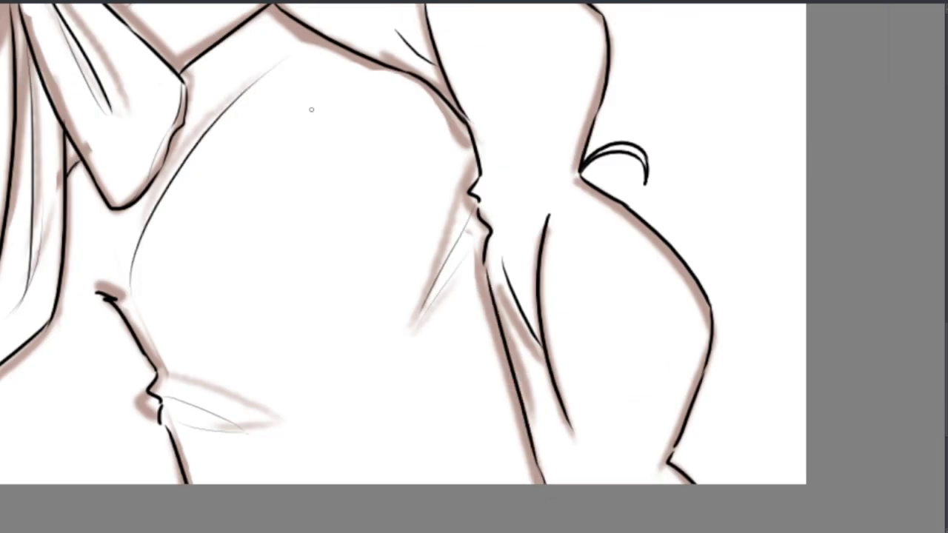
# Ink the far shoulder and sleeve, the near sleeve's curved seam and thin crease lines, and hide the rough sketch
pyautogui.scroll(-1, 311, 109)
pyautogui.scroll(1, 408, 168)
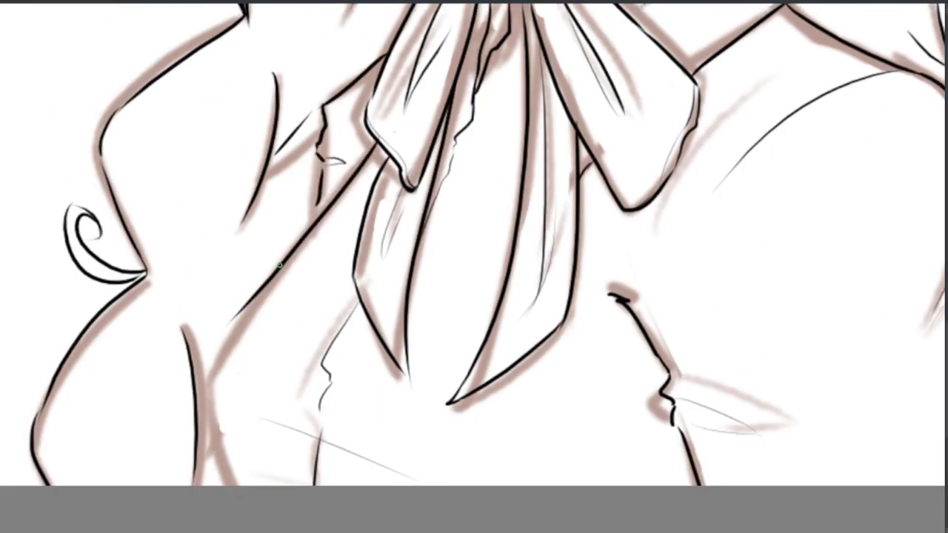
pyautogui.scroll(-1, 356, 310)
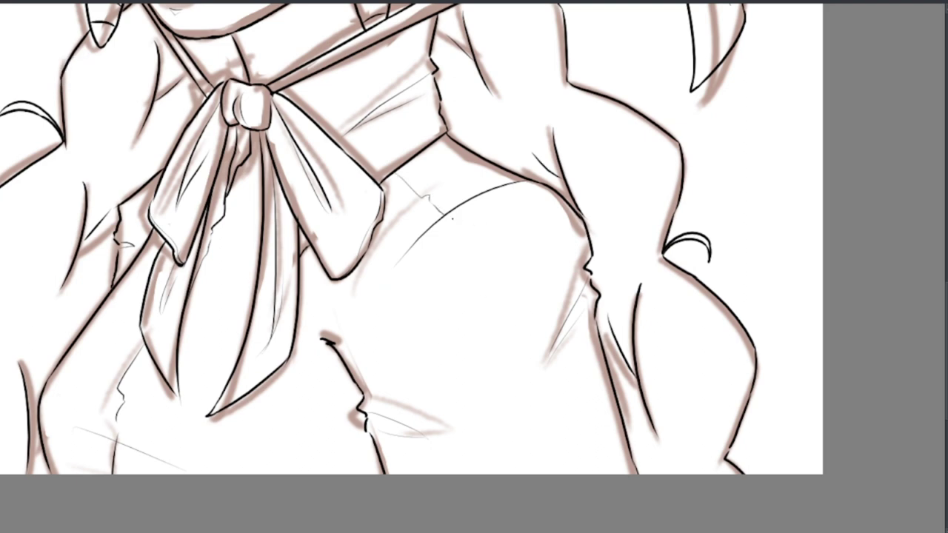
pyautogui.scroll(-2, 446, 260)
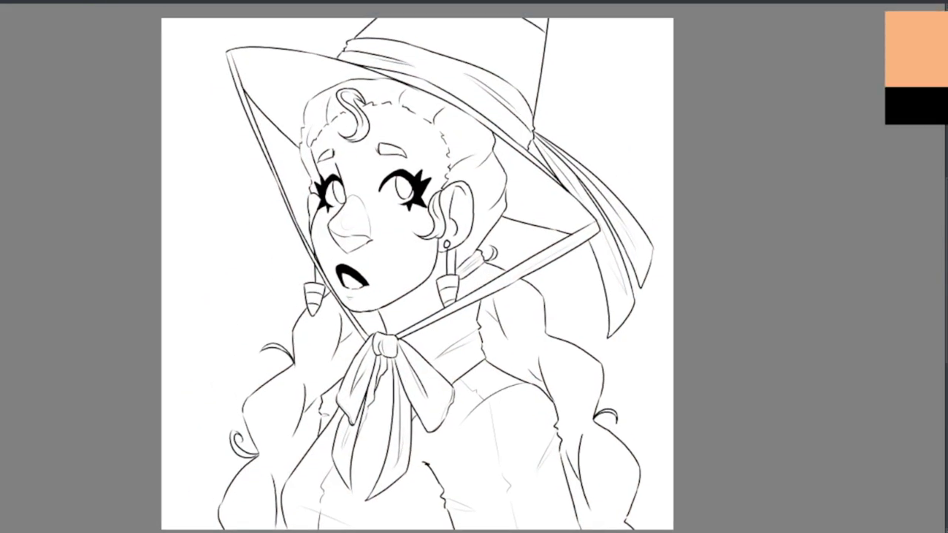
# Paint the face, ears and neck with a flat tan-brown skin colour beneath the line art
pyautogui.scroll(1, 647, 127)
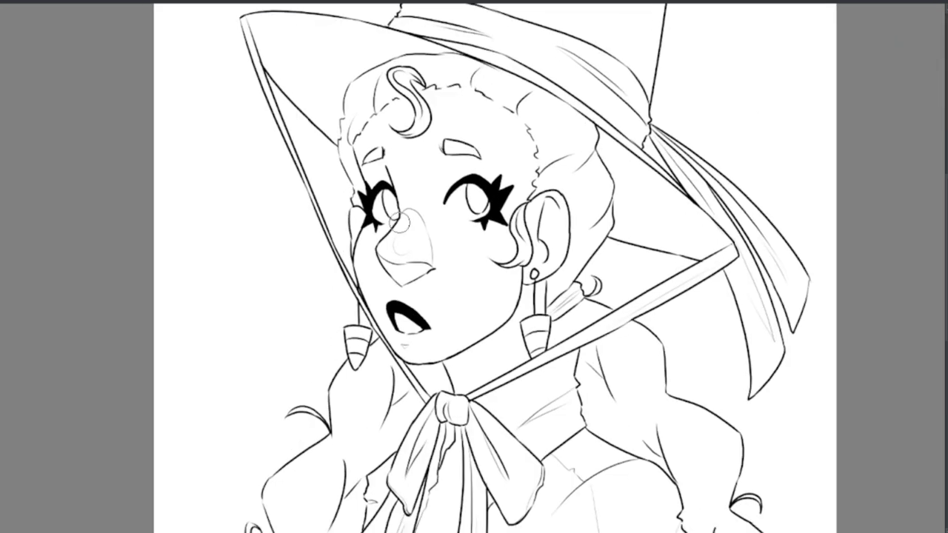
pyautogui.moveTo(400, 223)
pyautogui.mouseDown()
pyautogui.moveTo(513, 185)
pyautogui.moveTo(490, 131)
pyautogui.mouseUp()
pyautogui.scroll(1, 444, 222)
pyautogui.moveTo(385, 185)
pyautogui.mouseDown()
pyautogui.moveTo(391, 226)
pyautogui.moveTo(501, 249)
pyautogui.moveTo(529, 215)
pyautogui.moveTo(370, 59)
pyautogui.moveTo(337, 256)
pyautogui.moveTo(250, 177)
pyautogui.mouseUp()
pyautogui.moveTo(240, 243)
pyautogui.mouseDown()
pyautogui.moveTo(348, 392)
pyautogui.moveTo(511, 414)
pyautogui.mouseUp()
pyautogui.moveTo(393, 318); pyautogui.dragTo(258, 250)
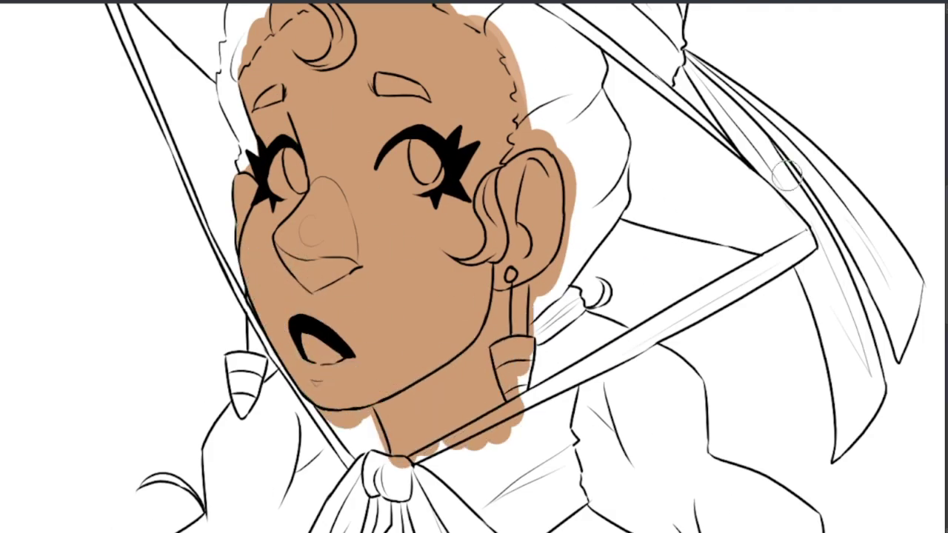
# Paint the mouth opening and the whites of both eyes in flat white
pyautogui.scroll(3, 347, 303)
pyautogui.moveTo(296, 348); pyautogui.dragTo(338, 364)
pyautogui.scroll(-2, 338, 364)
pyautogui.scroll(2, 545, 212)
pyautogui.moveTo(546, 211)
pyautogui.mouseDown()
pyautogui.moveTo(468, 220)
pyautogui.moveTo(527, 255)
pyautogui.moveTo(474, 222)
pyautogui.mouseUp()
pyautogui.moveTo(248, 215); pyautogui.dragTo(255, 285)
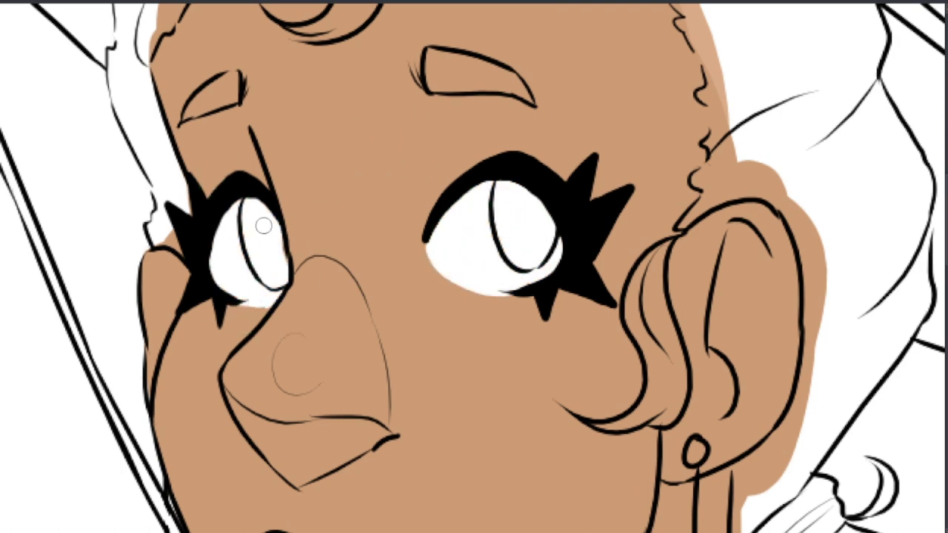
pyautogui.moveTo(453, 256); pyautogui.dragTo(448, 280)
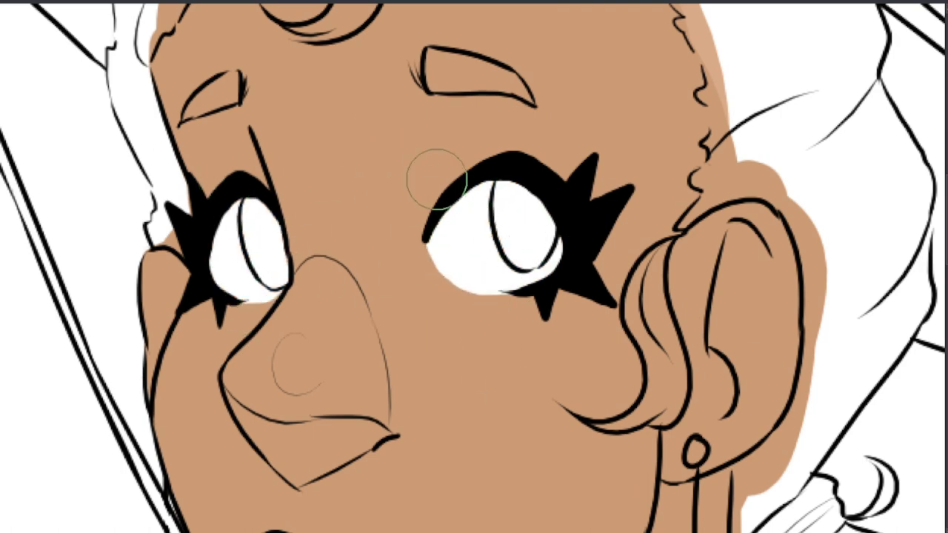
pyautogui.scroll(-3, 482, 243)
# Paint the lower lip in dark grey, following its curve out to the mouth corners
pyautogui.scroll(5, 376, 318)
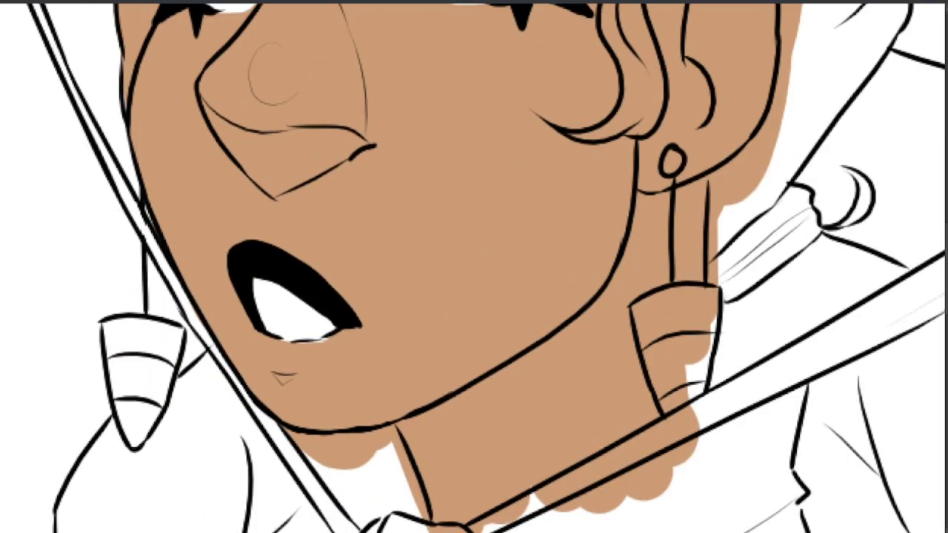
pyautogui.scroll(2, 222, 318)
pyautogui.moveTo(222, 318); pyautogui.dragTo(231, 334)
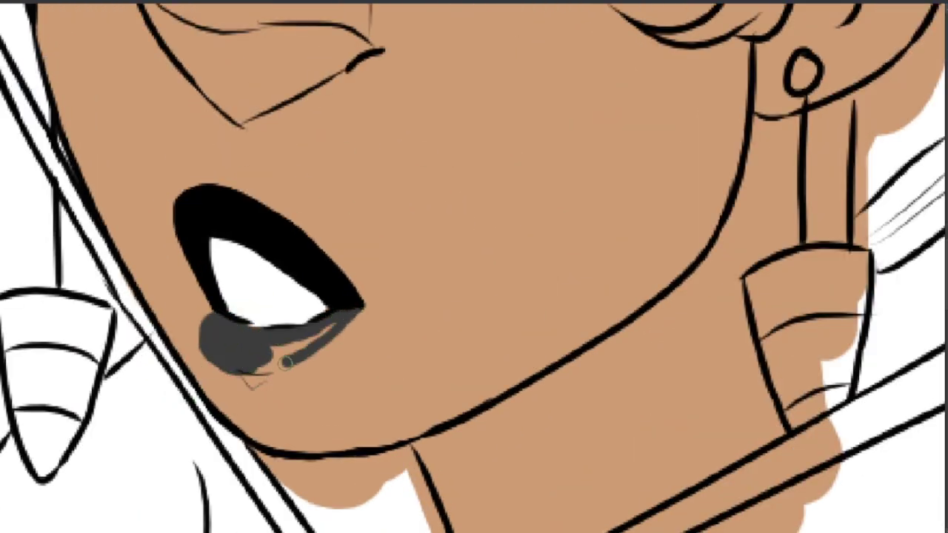
pyautogui.scroll(-2, 347, 309)
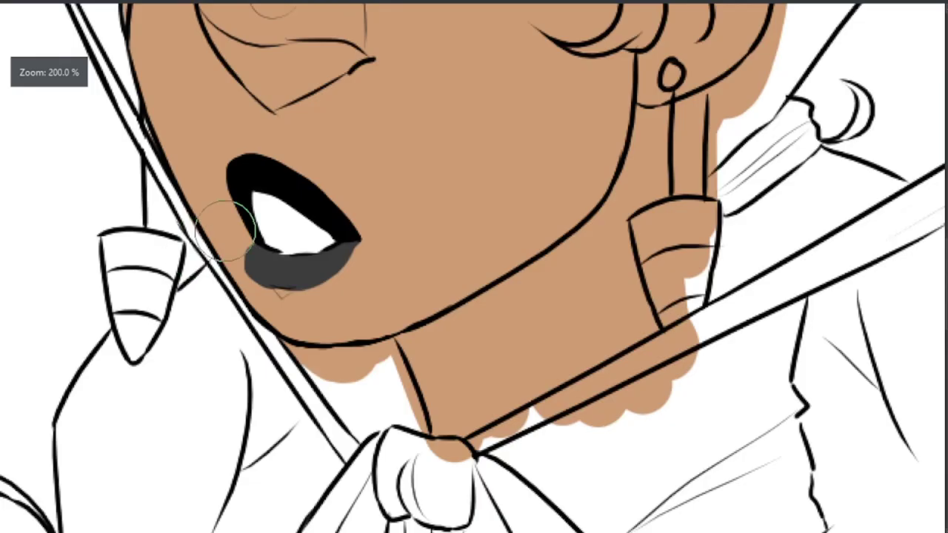
pyautogui.scroll(3, 332, 361)
pyautogui.moveTo(512, 236); pyautogui.dragTo(429, 292)
pyautogui.scroll(-3, 429, 292)
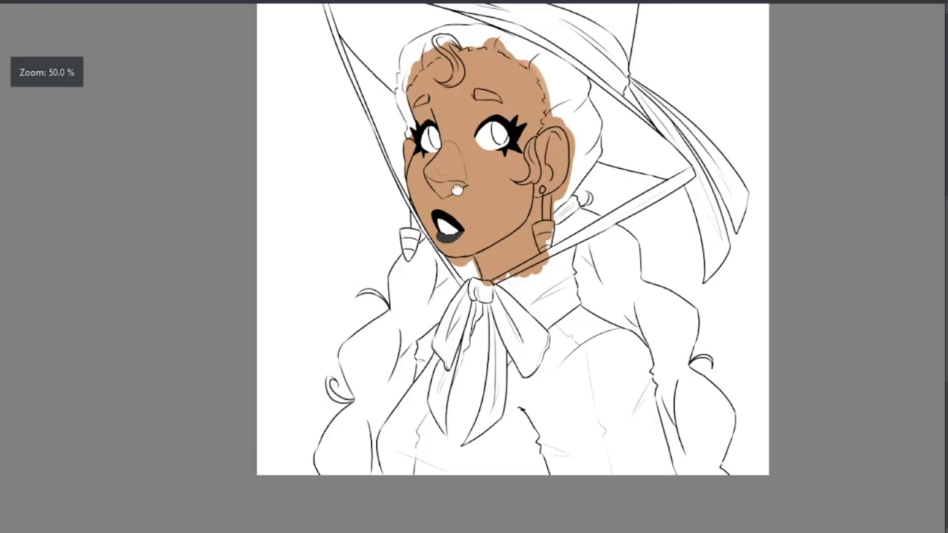
# Fill both irises with bright green
pyautogui.scroll(4, 429, 291)
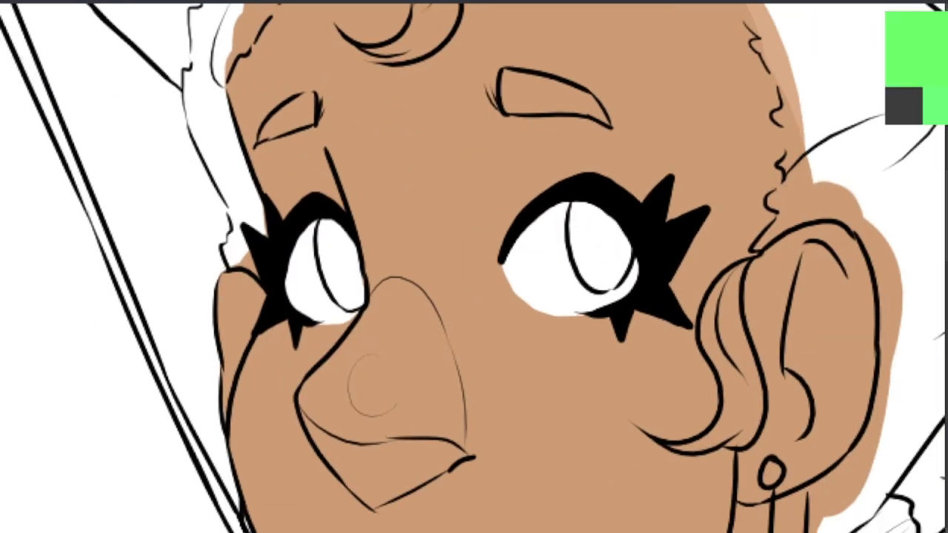
pyautogui.click(346, 303)
pyautogui.click(604, 249)
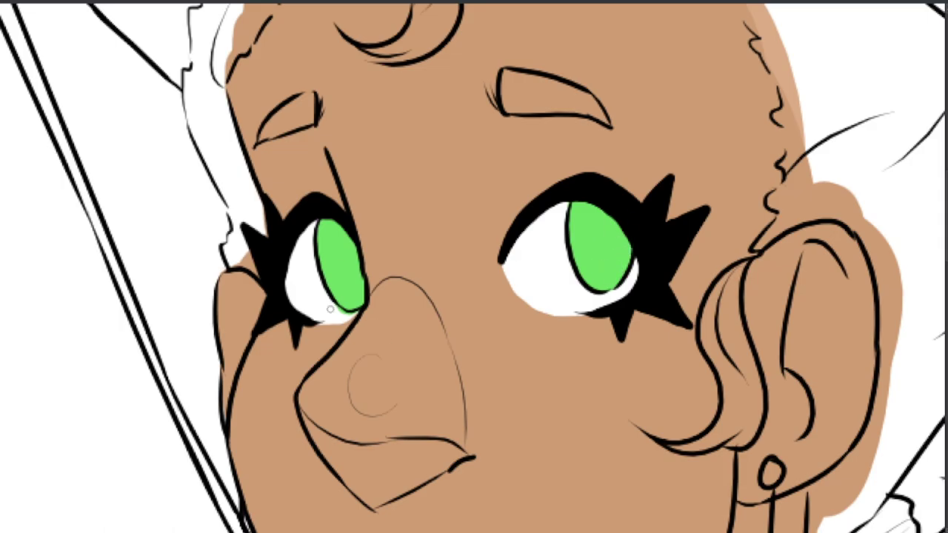
pyautogui.scroll(-3, 331, 309)
# Paint the forehead curl, the hair on the far side of the head and both eyebrows in purple
pyautogui.scroll(4, 291, 179)
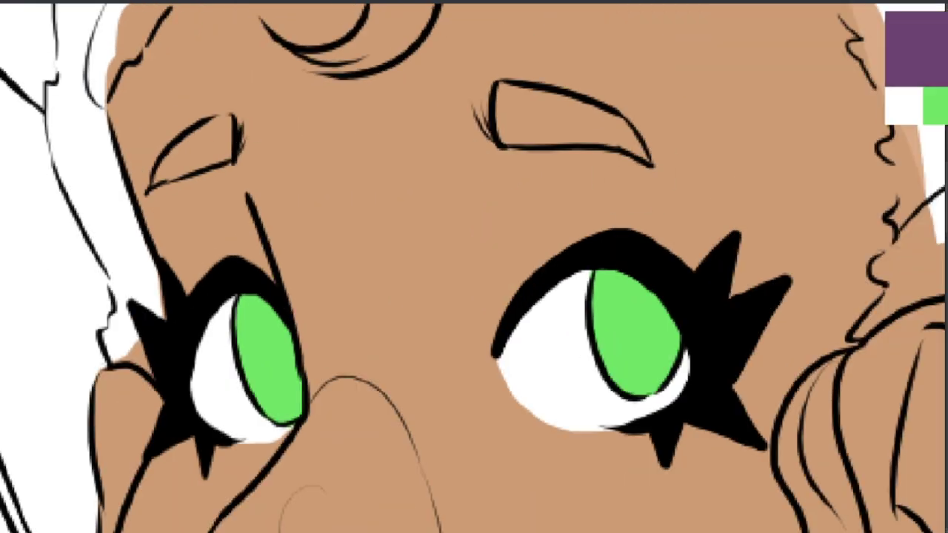
pyautogui.scroll(-2, 473, 296)
pyautogui.moveTo(326, 152)
pyautogui.mouseDown()
pyautogui.moveTo(459, 52)
pyautogui.moveTo(471, 117)
pyautogui.mouseUp()
pyautogui.moveTo(477, 167); pyautogui.dragTo(431, 260)
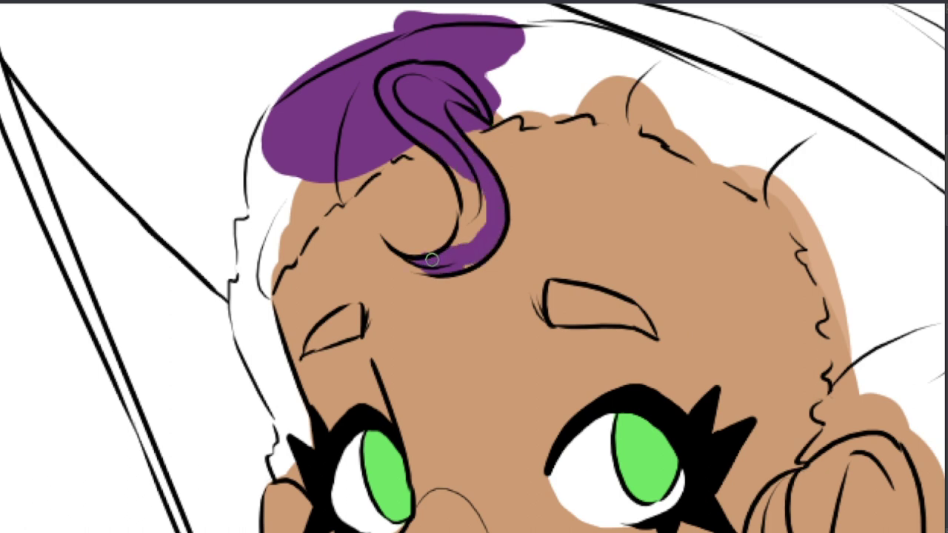
pyautogui.moveTo(274, 88)
pyautogui.mouseDown()
pyautogui.moveTo(245, 251)
pyautogui.moveTo(250, 334)
pyautogui.moveTo(264, 226)
pyautogui.mouseUp()
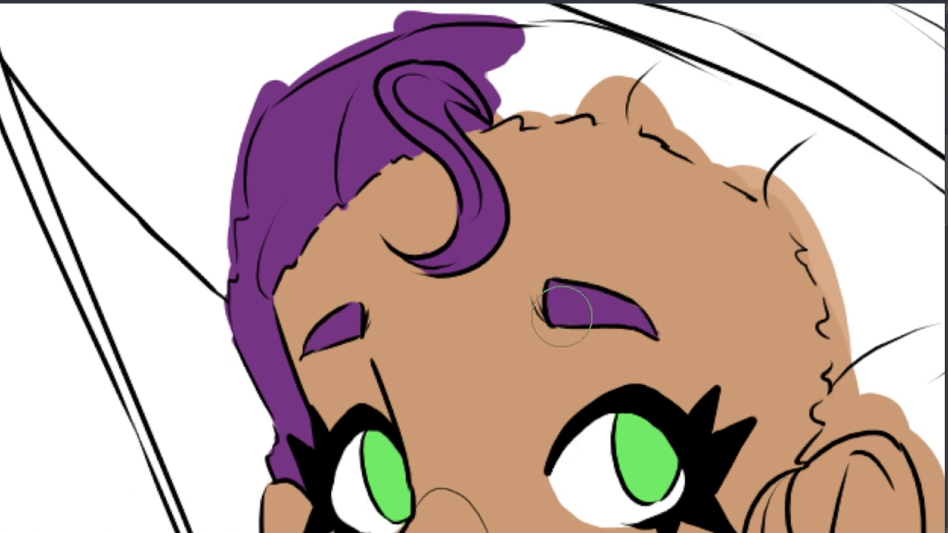
# Paint the purple hair along the hairline and across the crown under the hat to above the near ear
pyautogui.scroll(-2, 563, 314)
pyautogui.moveTo(370, 100)
pyautogui.mouseDown()
pyautogui.moveTo(295, 153)
pyautogui.moveTo(336, 146)
pyautogui.mouseUp()
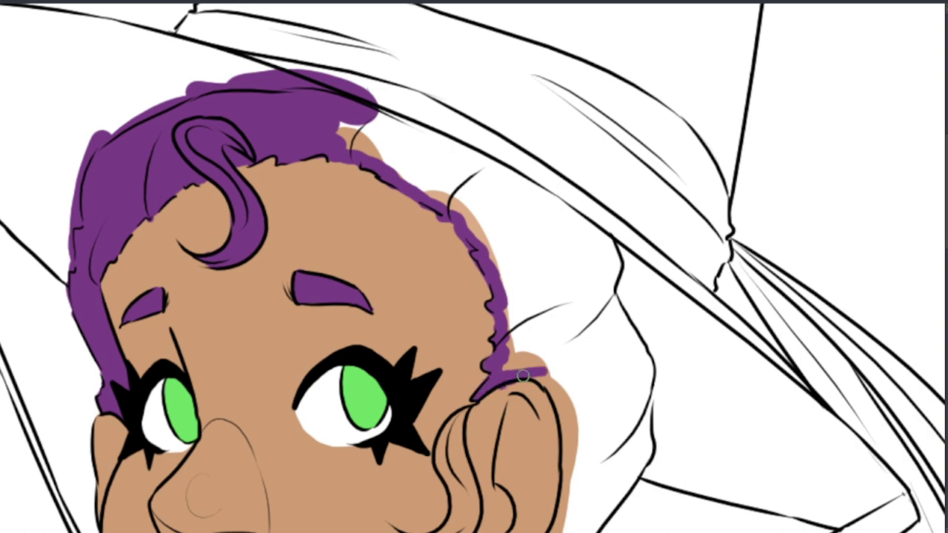
pyautogui.moveTo(523, 376)
pyautogui.mouseDown()
pyautogui.moveTo(383, 160)
pyautogui.moveTo(491, 177)
pyautogui.moveTo(582, 236)
pyautogui.moveTo(604, 277)
pyautogui.moveTo(541, 402)
pyautogui.mouseUp()
pyautogui.keyDown('alt'); pyautogui.click(564, 359); pyautogui.keyUp('alt')
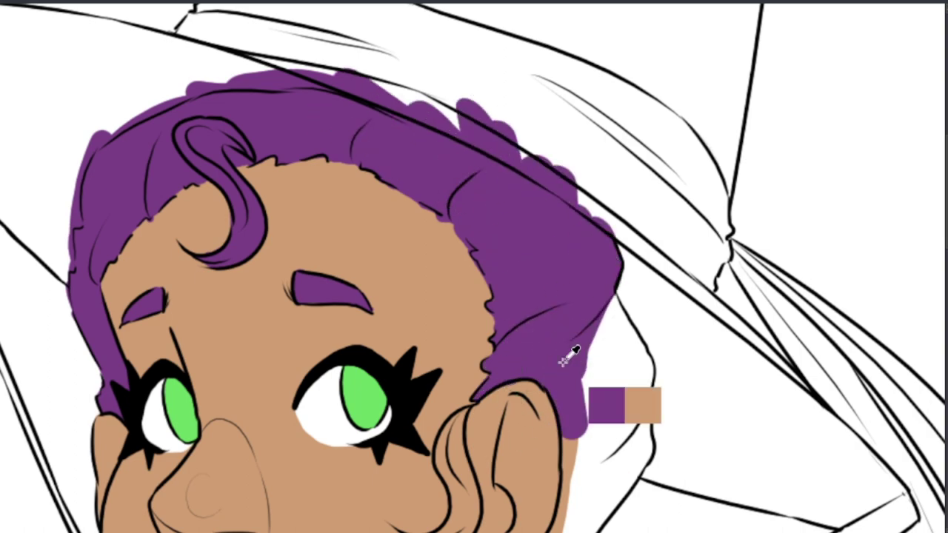
# Paint the curl in front of the near ear and the hair behind the ear purple
pyautogui.scroll(2, 564, 359)
pyautogui.moveTo(300, 280); pyautogui.dragTo(287, 206)
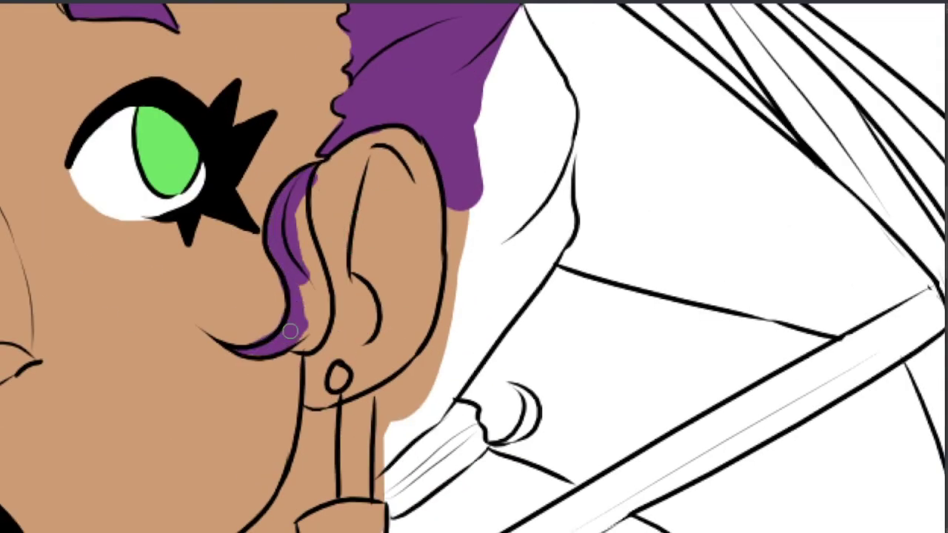
pyautogui.moveTo(290, 331); pyautogui.dragTo(301, 293)
pyautogui.moveTo(481, 155); pyautogui.dragTo(417, 324)
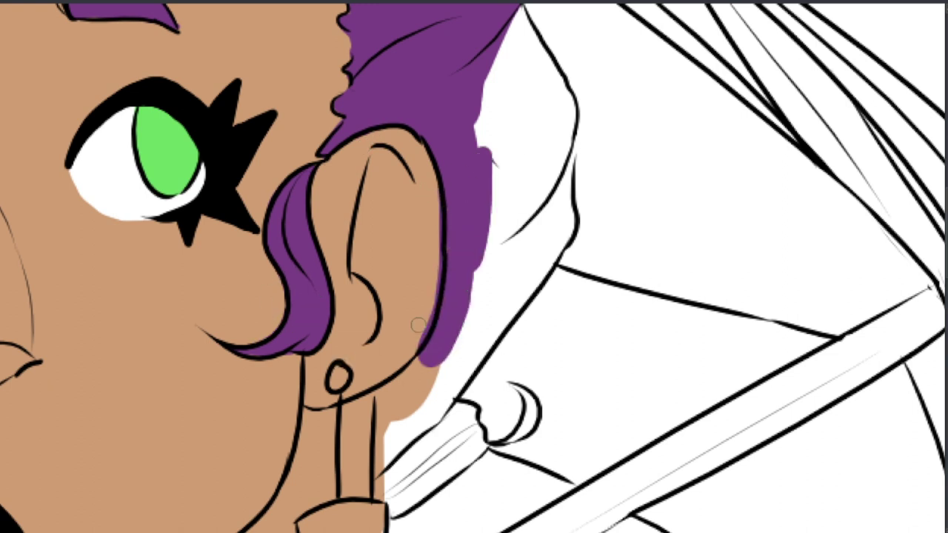
pyautogui.moveTo(386, 397)
pyautogui.mouseDown()
pyautogui.moveTo(451, 327)
pyautogui.moveTo(517, 66)
pyautogui.moveTo(504, 151)
pyautogui.moveTo(553, 221)
pyautogui.moveTo(492, 309)
pyautogui.moveTo(535, 232)
pyautogui.mouseUp()
# Paint the top segment of the near braid purple, from below the hair tie down past the collar
pyautogui.scroll(-2, 535, 232)
pyautogui.scroll(2, 308, 254)
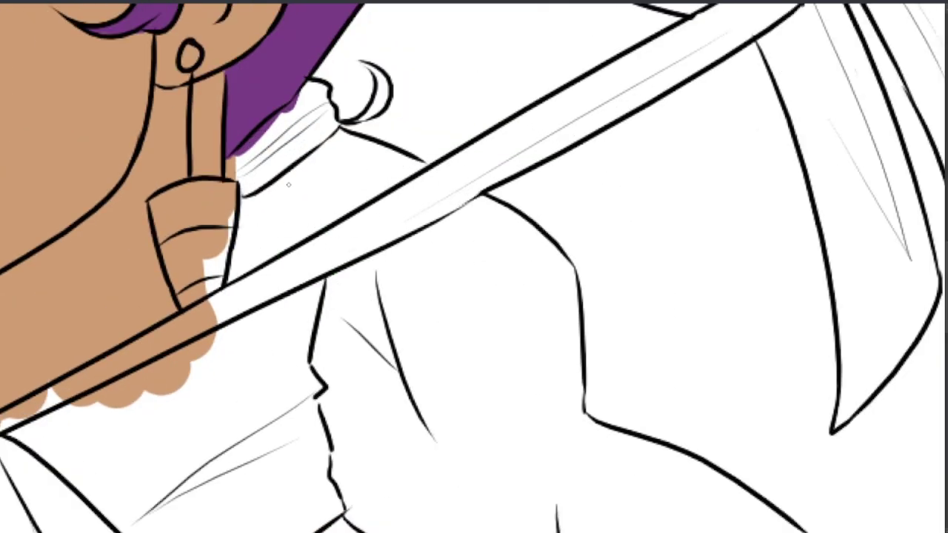
pyautogui.moveTo(266, 222)
pyautogui.mouseDown()
pyautogui.moveTo(387, 250)
pyautogui.moveTo(523, 260)
pyautogui.moveTo(362, 310)
pyautogui.moveTo(554, 434)
pyautogui.mouseUp()
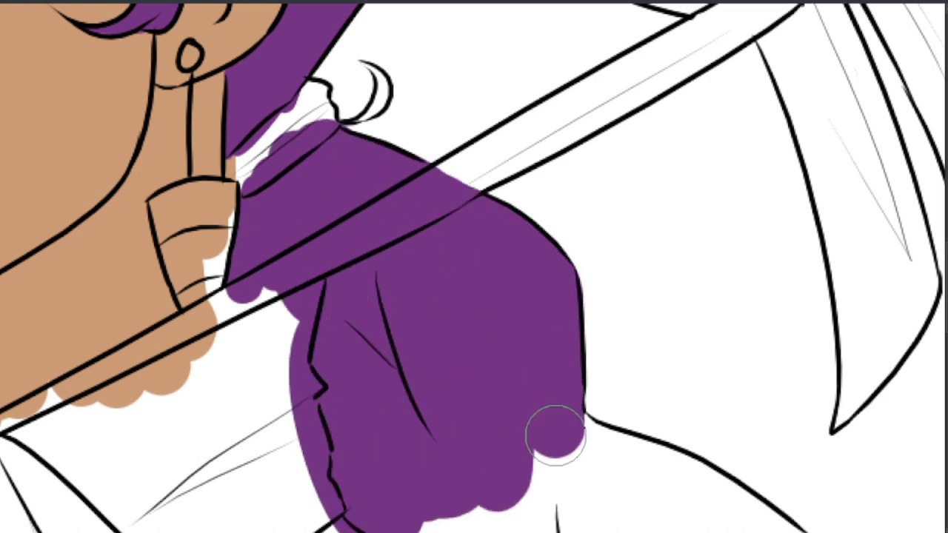
# Paint the small stray curl beside the hair tie purple and the hair tie bright green
pyautogui.scroll(2, 397, 163)
pyautogui.moveTo(398, 162); pyautogui.dragTo(423, 182)
pyautogui.scroll(-2, 412, 174)
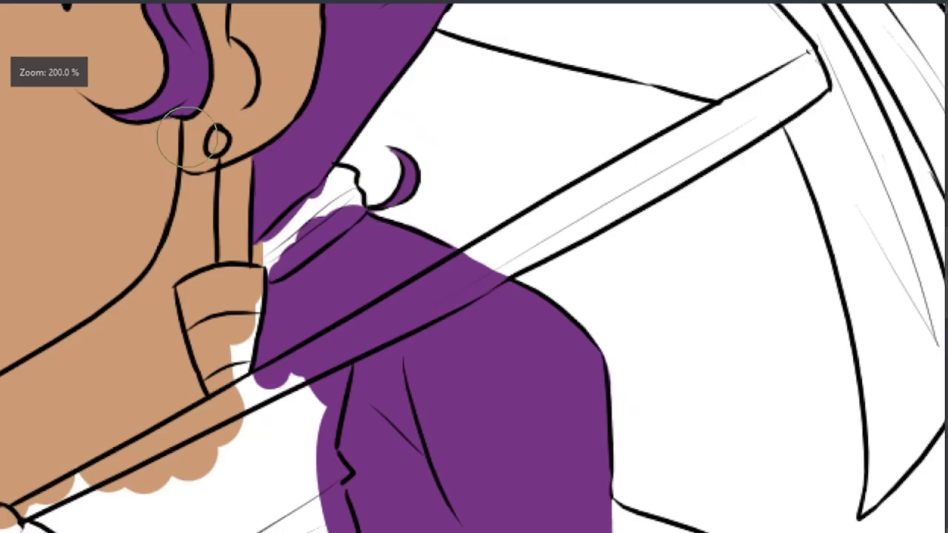
pyautogui.scroll(2, 218, 170)
pyautogui.moveTo(311, 315)
pyautogui.mouseDown()
pyautogui.moveTo(434, 218)
pyautogui.moveTo(448, 194)
pyautogui.moveTo(318, 376)
pyautogui.moveTo(293, 333)
pyautogui.mouseUp()
# Sample the hair purple and continue painting the near braid down along the shoulder to its middle segment
pyautogui.keyDown('ctrl'); pyautogui.click(326, 238); pyautogui.keyUp('ctrl')
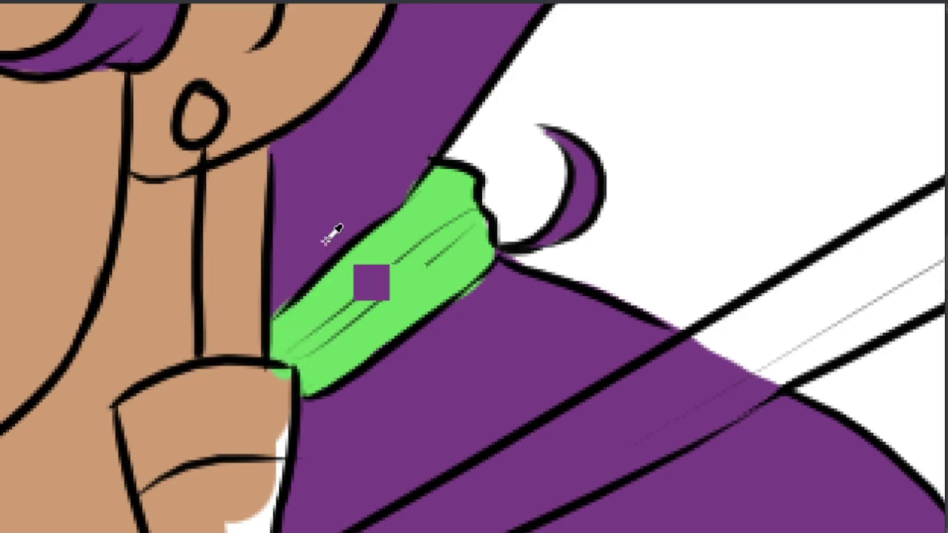
pyautogui.scroll(-3, 420, 321)
pyautogui.scroll(1, 385, 269)
pyautogui.moveTo(244, 256)
pyautogui.mouseDown()
pyautogui.moveTo(228, 256)
pyautogui.moveTo(265, 114)
pyautogui.moveTo(383, 290)
pyautogui.moveTo(444, 207)
pyautogui.moveTo(470, 277)
pyautogui.moveTo(363, 511)
pyautogui.mouseUp()
pyautogui.scroll(-5, 400, 266)
pyautogui.scroll(1, 222, 212)
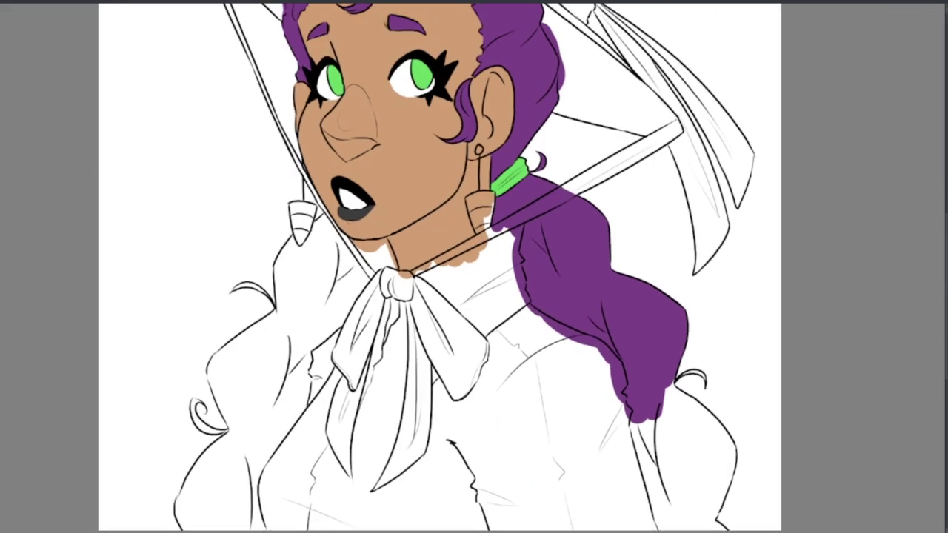
# Paint the near braid's lowest segment and its stray curl purple, and change the white backdrop to grey
pyautogui.scroll(5, 704, 383)
pyautogui.moveTo(486, 264)
pyautogui.mouseDown()
pyautogui.moveTo(444, 239)
pyautogui.moveTo(482, 514)
pyautogui.moveTo(192, 474)
pyautogui.moveTo(184, 379)
pyautogui.moveTo(407, 231)
pyautogui.moveTo(400, 503)
pyautogui.mouseUp()
pyautogui.scroll(-3, 192, 474)
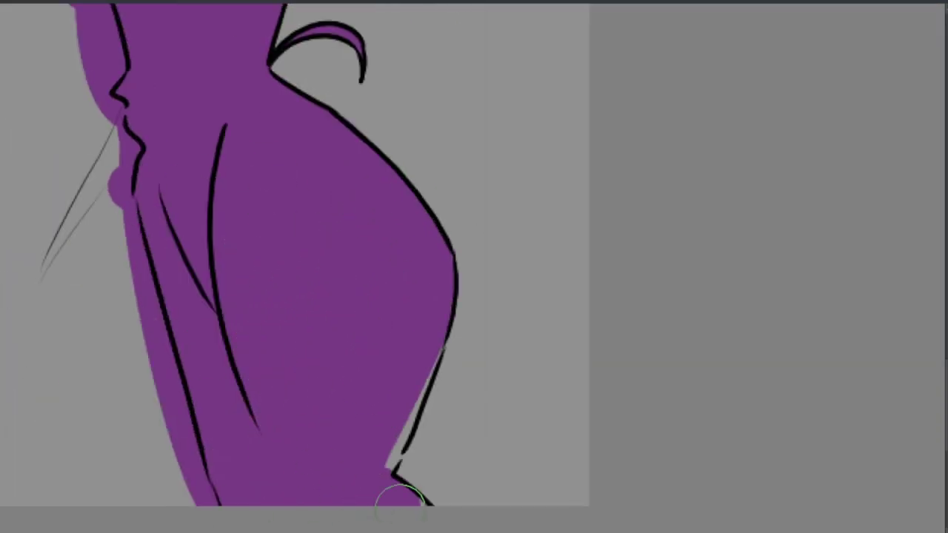
# Paint the top segment of the far braid and the gap between jaw, neck and hat strap purple
pyautogui.scroll(5, 408, 229)
pyautogui.moveTo(636, 348)
pyautogui.mouseDown()
pyautogui.moveTo(533, 233)
pyautogui.moveTo(719, 316)
pyautogui.moveTo(711, 363)
pyautogui.mouseUp()
pyautogui.moveTo(414, 178)
pyautogui.mouseDown()
pyautogui.moveTo(368, 236)
pyautogui.moveTo(533, 381)
pyautogui.moveTo(321, 229)
pyautogui.moveTo(264, 519)
pyautogui.mouseUp()
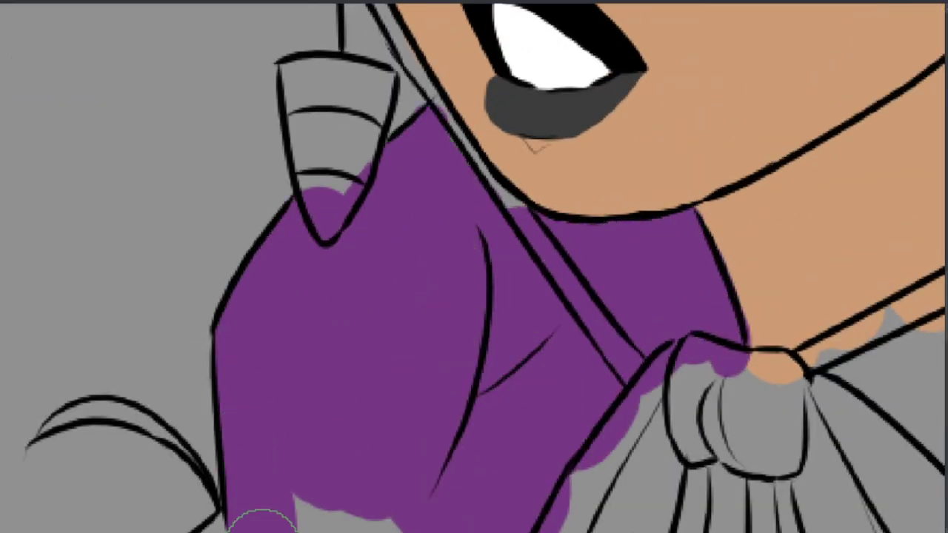
# Paint the far braid's upper stray curl purple with a smaller brush
pyautogui.scroll(2, 344, 211)
pyautogui.press('[')
pyautogui.press('[')
pyautogui.press('[')
pyautogui.moveTo(310, 139); pyautogui.dragTo(286, 154)
# Paint the far braid's second segment purple with an enlarged brush, out to its curved outer edge
pyautogui.press(']')
pyautogui.press(']')
pyautogui.press(']')
pyautogui.moveTo(452, 238)
pyautogui.mouseDown()
pyautogui.moveTo(211, 490)
pyautogui.moveTo(226, 493)
pyautogui.moveTo(688, 275)
pyautogui.mouseUp()
pyautogui.press(']')
pyautogui.press(']')
pyautogui.moveTo(565, 431); pyautogui.dragTo(745, 285)
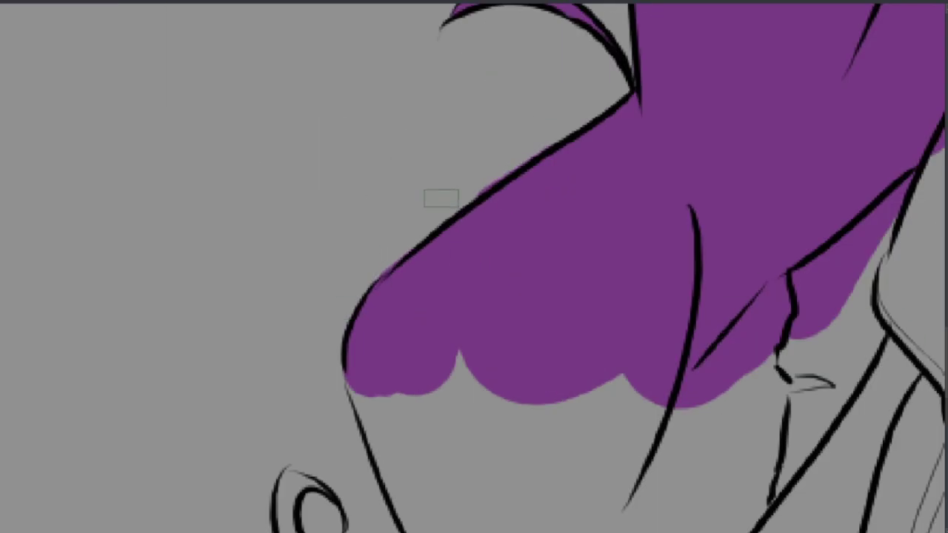
# Paint the far braid's spiral curl and its remaining lower segments purple down to the canvas edge
pyautogui.moveTo(424, 236); pyautogui.dragTo(354, 44)
pyautogui.moveTo(689, 444)
pyautogui.mouseDown()
pyautogui.moveTo(321, 180)
pyautogui.moveTo(332, 328)
pyautogui.moveTo(312, 421)
pyautogui.mouseUp()
pyautogui.press('-')
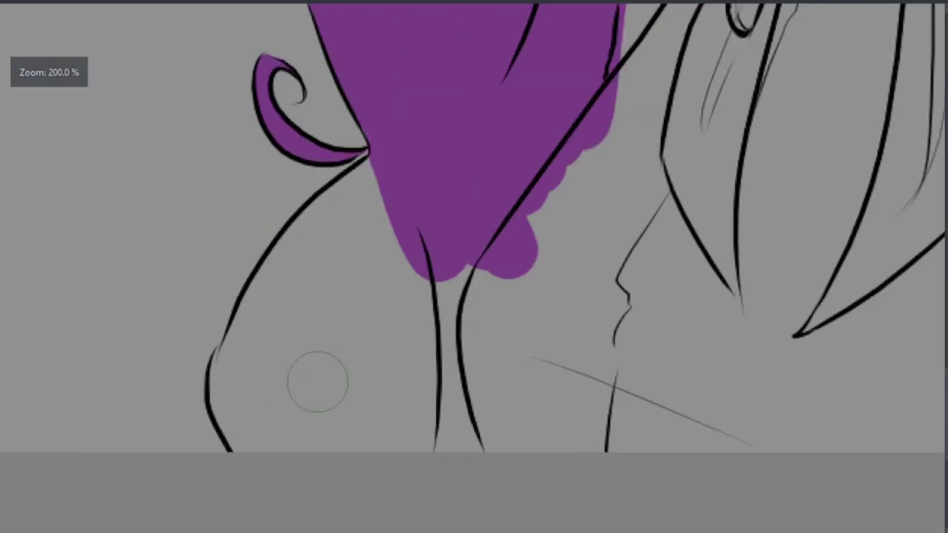
pyautogui.moveTo(452, 444)
pyautogui.mouseDown()
pyautogui.moveTo(393, 185)
pyautogui.moveTo(258, 332)
pyautogui.moveTo(264, 365)
pyautogui.mouseUp()
pyautogui.press('-')
pyautogui.press('-')
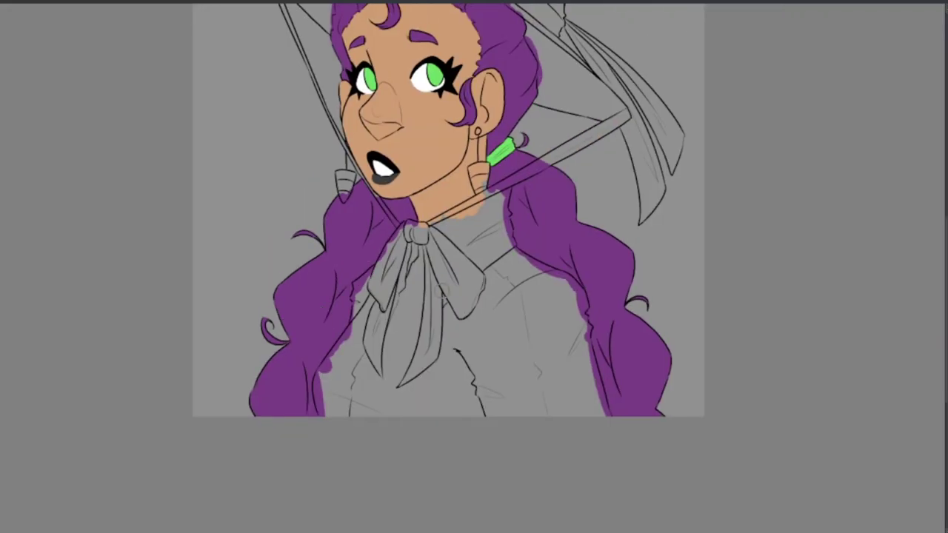
# Draw thin strand lines along the segments of the near braid below the green hair tie
pyautogui.scroll(5, 402, 270)
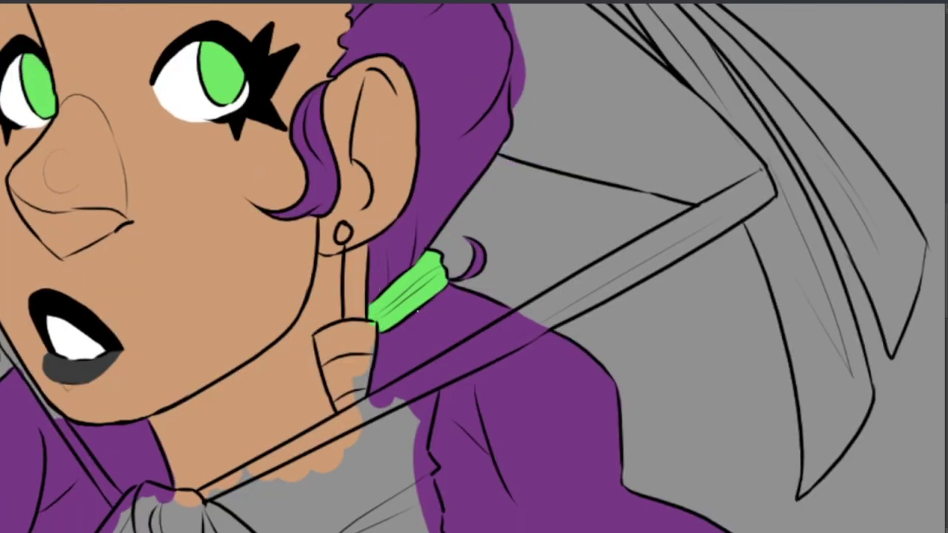
pyautogui.moveTo(527, 365); pyautogui.dragTo(390, 173)
pyautogui.moveTo(320, 304); pyautogui.dragTo(336, 72)
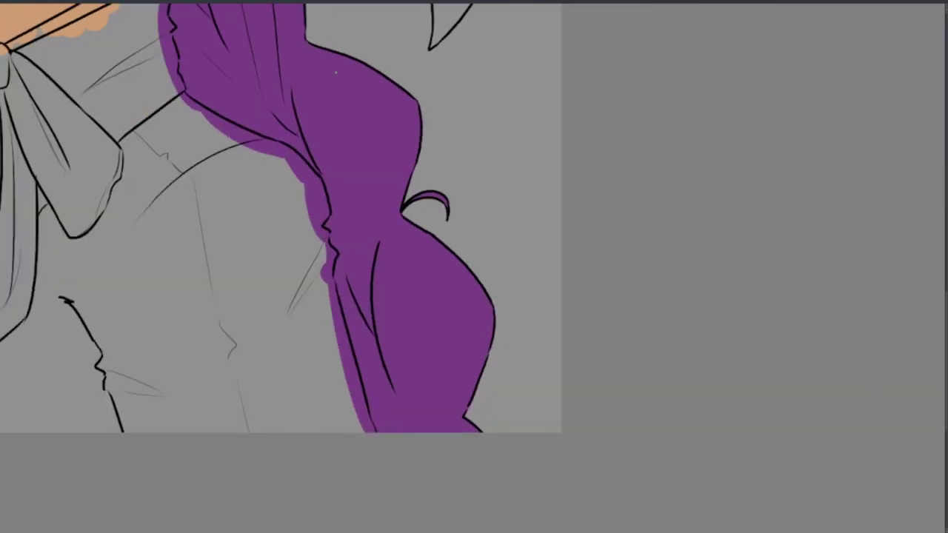
pyautogui.scroll(-3, 386, 343)
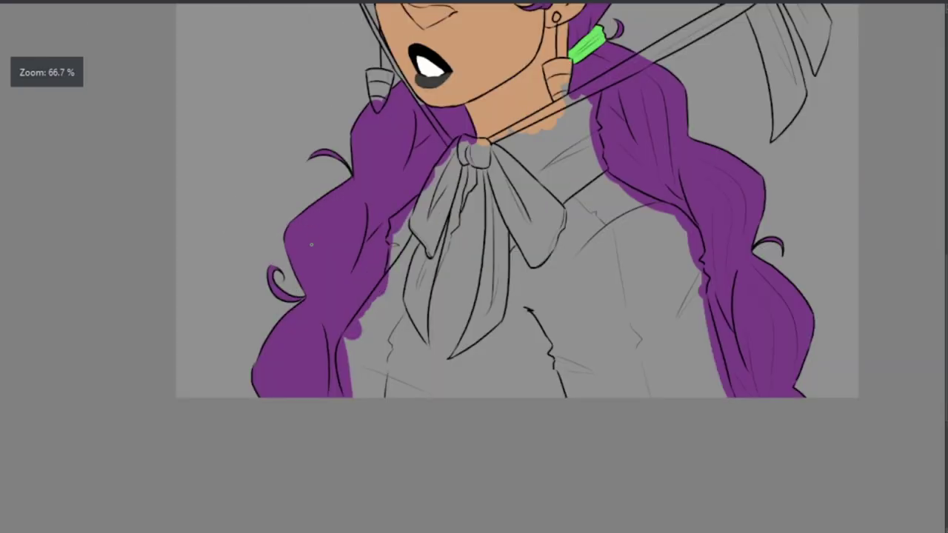
# Draw thin curved strand lines inside the far braid's segments, from the earring down to the canvas edge
pyautogui.scroll(3, 413, 207)
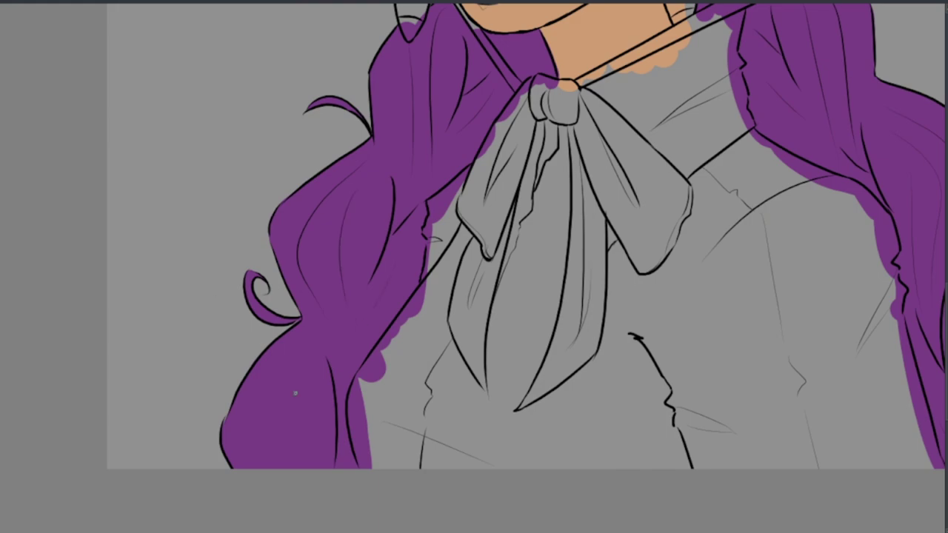
pyautogui.scroll(-3, 302, 380)
pyautogui.scroll(3, 385, 222)
pyautogui.moveTo(562, 523); pyautogui.dragTo(563, 430)
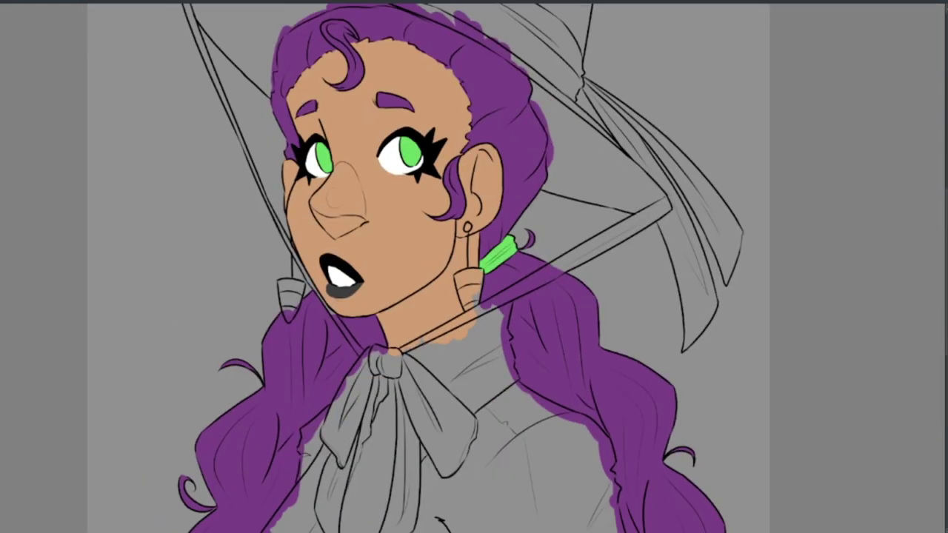
# Paint the tips of both dangling earrings white
pyautogui.scroll(-1, 563, 430)
pyautogui.scroll(4, 563, 429)
pyautogui.moveTo(629, 266); pyautogui.dragTo(640, 385)
pyautogui.scroll(-3, 632, 303)
pyautogui.scroll(3, 349, 318)
pyautogui.moveTo(348, 317); pyautogui.dragTo(398, 349)
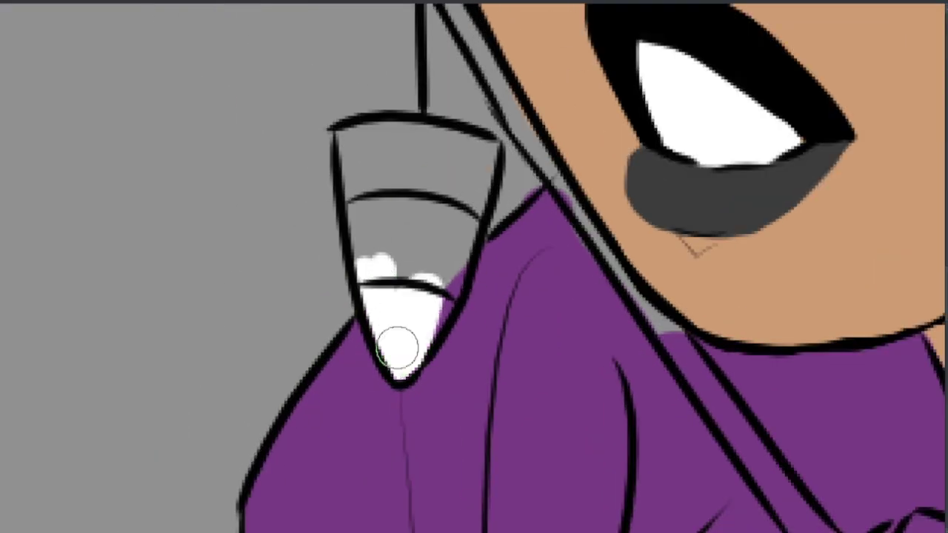
pyautogui.scroll(-3, 415, 296)
# Paint the shirt collar and the area between the neck bow and the far braid white
pyautogui.scroll(3, 460, 260)
pyautogui.moveTo(460, 259)
pyautogui.mouseDown()
pyautogui.moveTo(433, 255)
pyautogui.moveTo(692, 96)
pyautogui.moveTo(714, 145)
pyautogui.moveTo(733, 292)
pyautogui.moveTo(630, 169)
pyautogui.moveTo(566, 270)
pyautogui.moveTo(533, 288)
pyautogui.mouseUp()
pyautogui.scroll(-3, 533, 289)
pyautogui.scroll(3, 529, 93)
pyautogui.moveTo(529, 93)
pyautogui.mouseDown()
pyautogui.moveTo(511, 274)
pyautogui.moveTo(328, 318)
pyautogui.moveTo(347, 244)
pyautogui.moveTo(337, 208)
pyautogui.mouseUp()
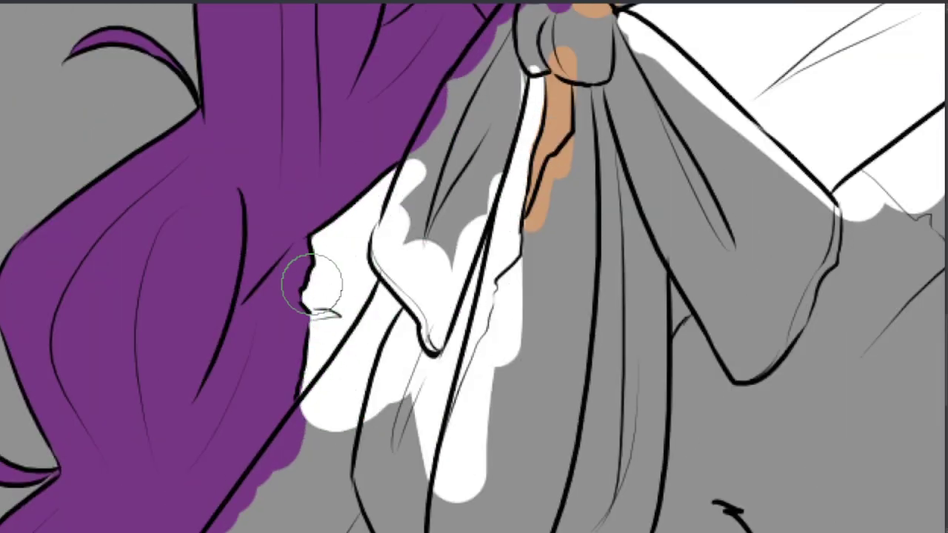
pyautogui.scroll(-3, 311, 284)
# Paint the front of the shirt white beneath the bow, from the far braid down to the canvas edge
pyautogui.scroll(3, 419, 36)
pyautogui.moveTo(349, 239)
pyautogui.mouseDown()
pyautogui.moveTo(402, 239)
pyautogui.moveTo(120, 493)
pyautogui.moveTo(111, 385)
pyautogui.mouseUp()
pyautogui.press('-')
pyautogui.moveTo(267, 296)
pyautogui.mouseDown()
pyautogui.moveTo(241, 361)
pyautogui.moveTo(247, 387)
pyautogui.moveTo(561, 216)
pyautogui.moveTo(313, 252)
pyautogui.mouseUp()
pyautogui.press('-')
pyautogui.press('-')
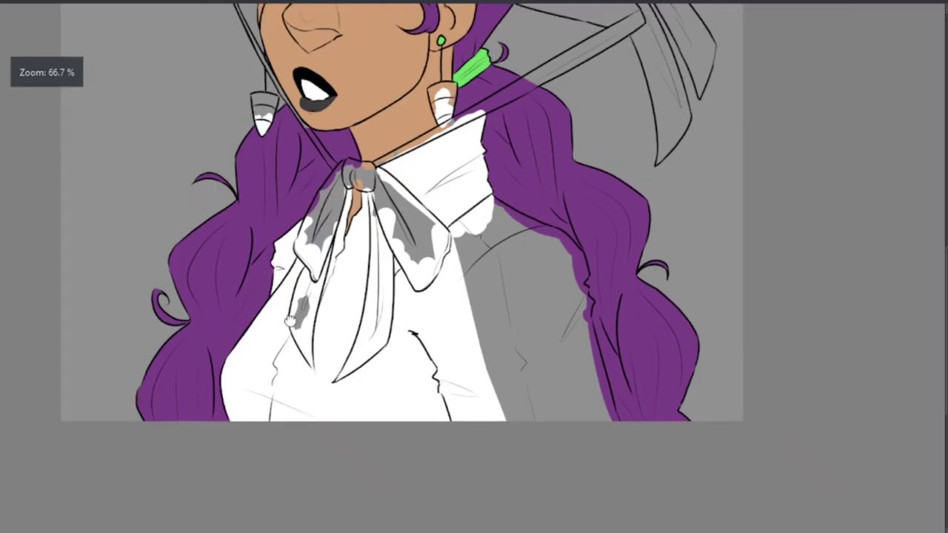
# Paint the shirt's near shoulder and sleeve white, covering the purple overspill up to the near braid's outline
pyautogui.press('+')
pyautogui.moveTo(318, 185)
pyautogui.mouseDown()
pyautogui.moveTo(474, 459)
pyautogui.moveTo(414, 481)
pyautogui.mouseUp()
pyautogui.press('+')
pyautogui.press('+')
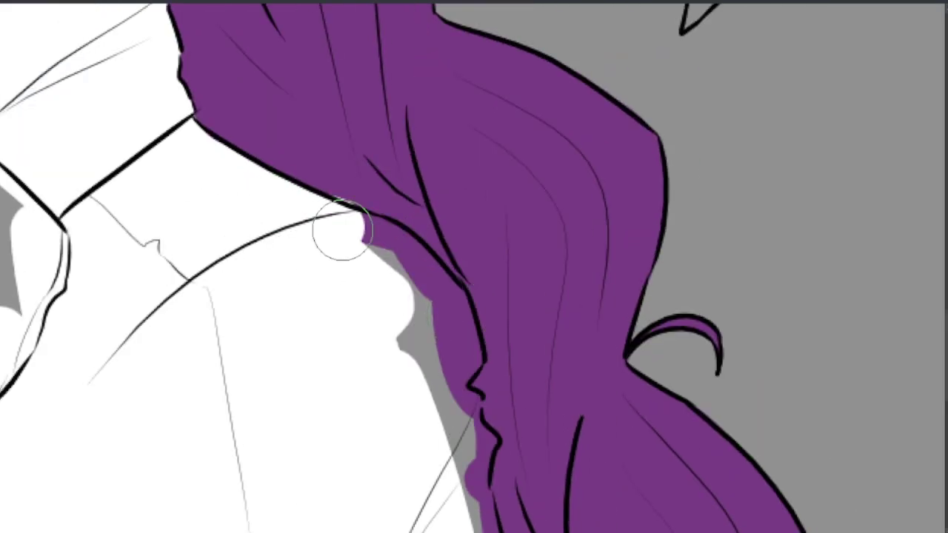
pyautogui.moveTo(338, 232)
pyautogui.mouseDown()
pyautogui.moveTo(444, 398)
pyautogui.moveTo(471, 280)
pyautogui.mouseUp()
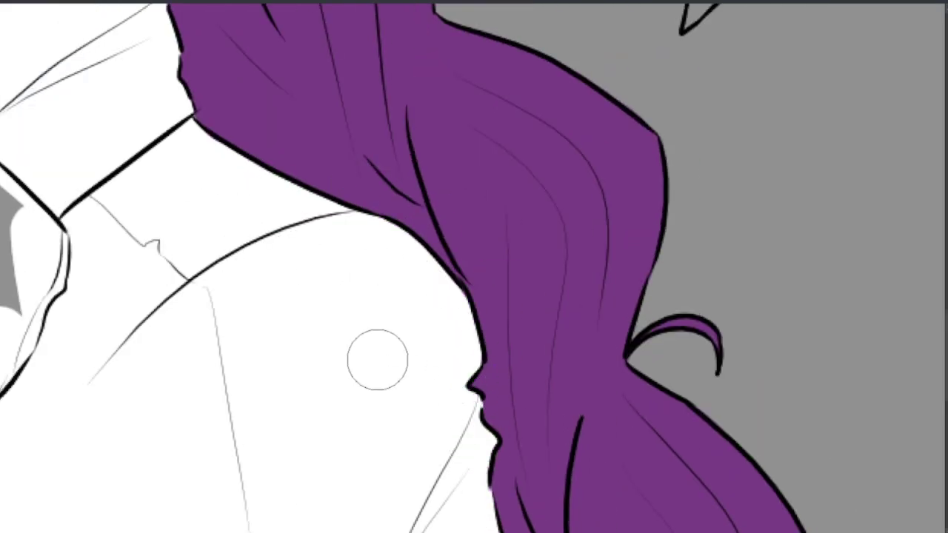
pyautogui.scroll(-5, 376, 359)
pyautogui.moveTo(345, 122)
pyautogui.mouseDown()
pyautogui.moveTo(414, 347)
pyautogui.moveTo(453, 422)
pyautogui.mouseUp()
pyautogui.press('-')
pyautogui.press('-')
pyautogui.press('-')
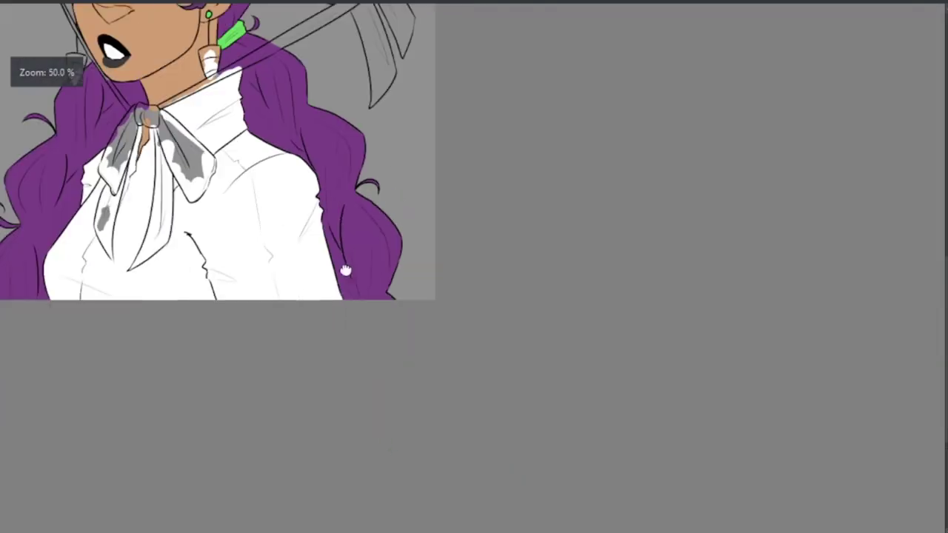
# Paint the middle bands of both dangling earrings orange
pyautogui.press('-')
pyautogui.press('+')
pyautogui.press('+')
pyautogui.press('+')
pyautogui.press('+')
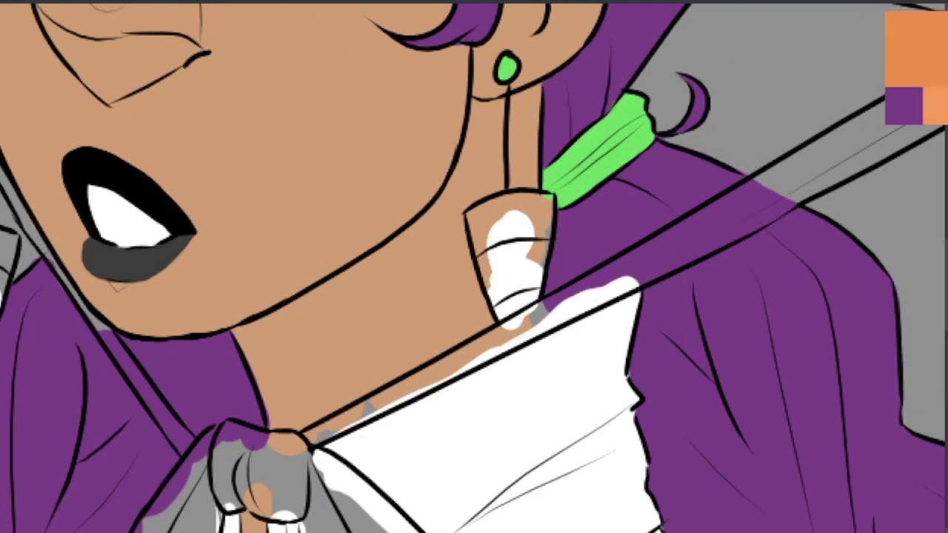
pyautogui.press('+')
pyautogui.moveTo(423, 296)
pyautogui.mouseDown()
pyautogui.moveTo(510, 289)
pyautogui.moveTo(474, 355)
pyautogui.mouseUp()
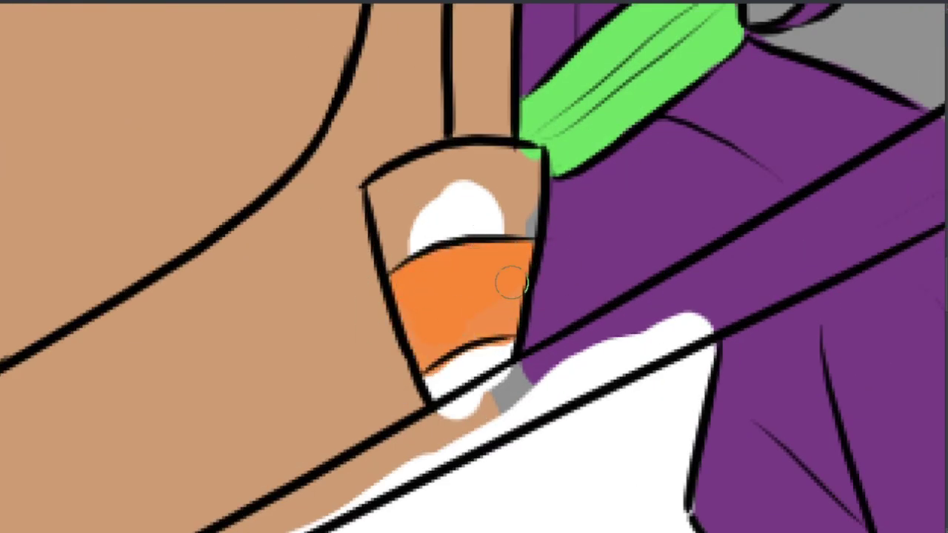
pyautogui.press('-')
pyautogui.press('+')
pyautogui.press('+')
pyautogui.moveTo(431, 250)
pyautogui.mouseDown()
pyautogui.moveTo(402, 339)
pyautogui.moveTo(302, 188)
pyautogui.mouseUp()
# Paint the narrow strip of hat brim below the hat band orange, out toward the ribbon tails
pyautogui.press('-')
pyautogui.press('+')
pyautogui.press('+')
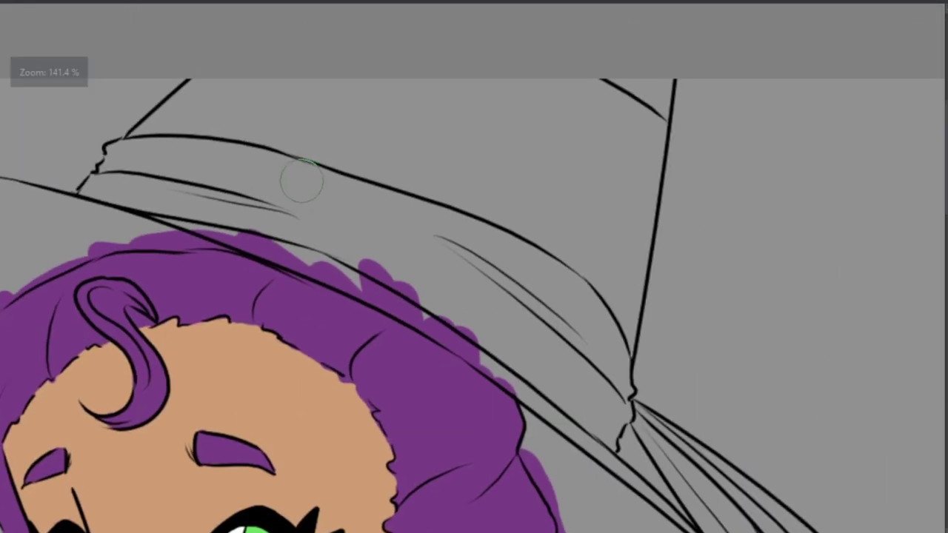
pyautogui.moveTo(133, 199)
pyautogui.mouseDown()
pyautogui.moveTo(326, 271)
pyautogui.moveTo(571, 412)
pyautogui.moveTo(584, 441)
pyautogui.mouseUp()
pyautogui.press('+')
pyautogui.moveTo(469, 398); pyautogui.dragTo(515, 427)
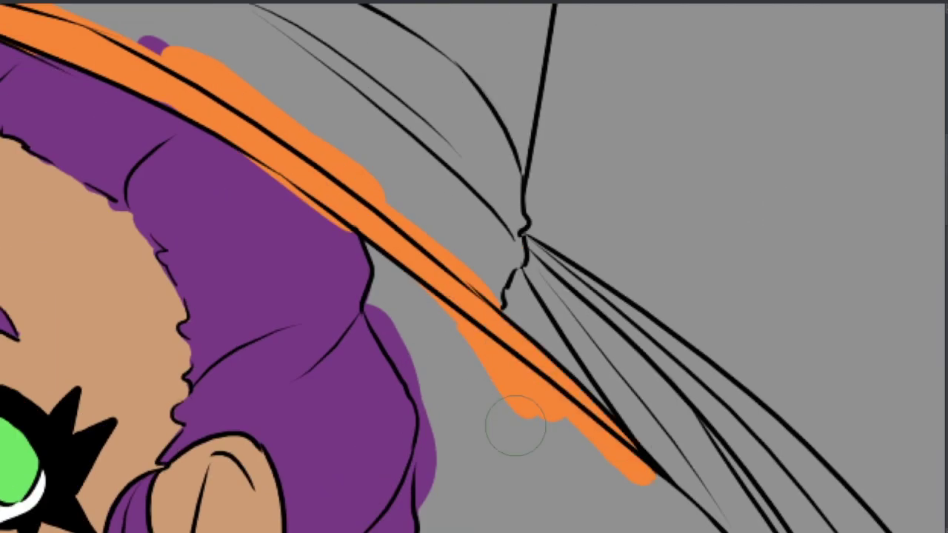
pyautogui.press('-')
# Paint the hat band light green across the hat and into the start of its ribbon tails
pyautogui.press('+')
pyautogui.press('+')
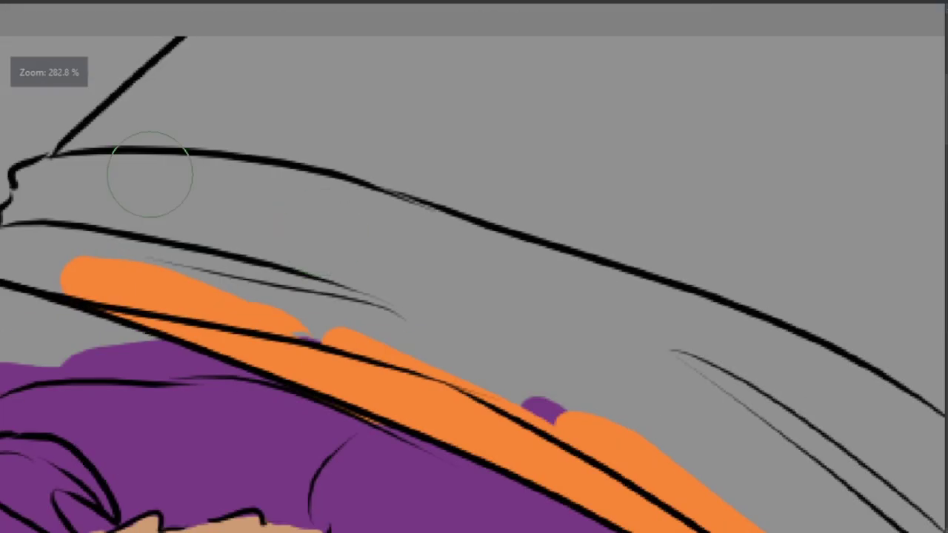
pyautogui.moveTo(148, 175)
pyautogui.mouseDown()
pyautogui.moveTo(42, 186)
pyautogui.moveTo(249, 257)
pyautogui.moveTo(533, 285)
pyautogui.mouseUp()
pyautogui.press('-')
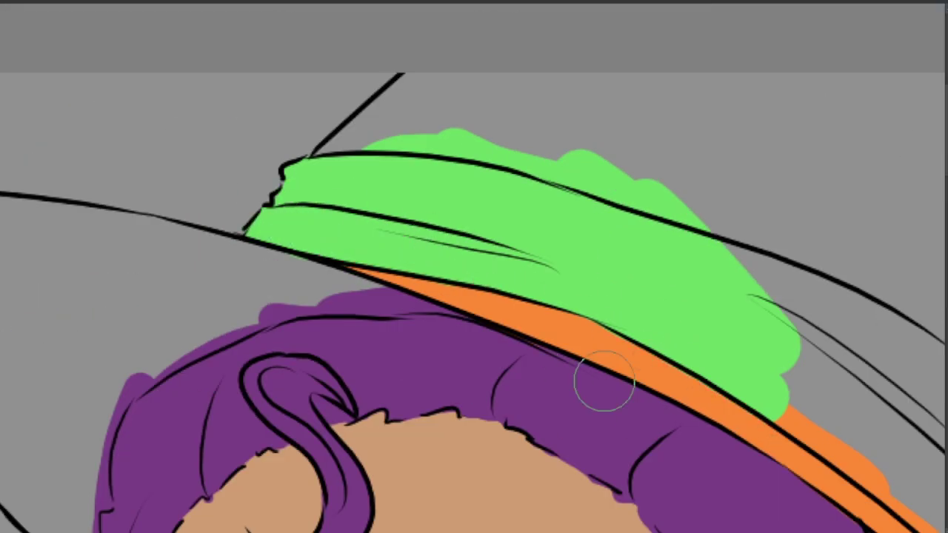
pyautogui.moveTo(604, 382); pyautogui.dragTo(789, 392)
pyautogui.press('+')
pyautogui.moveTo(508, 233)
pyautogui.mouseDown()
pyautogui.moveTo(572, 342)
pyautogui.moveTo(511, 363)
pyautogui.moveTo(533, 343)
pyautogui.moveTo(634, 360)
pyautogui.moveTo(821, 503)
pyautogui.mouseUp()
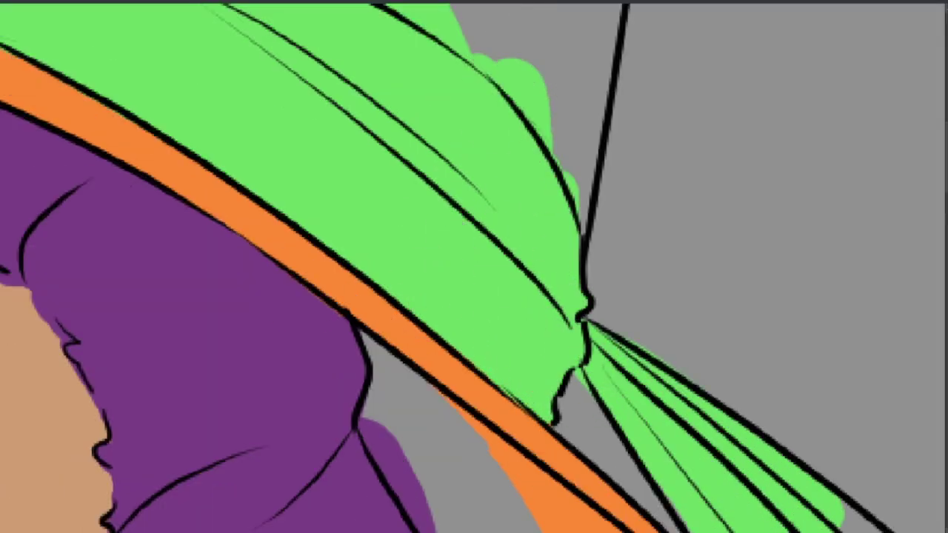
# Paint the upper lengths of both ribbon tails light green, carrying the inner one past the brim's corner
pyautogui.scroll(-3, 572, 379)
pyautogui.scroll(3, 528, 338)
pyautogui.moveTo(519, 285)
pyautogui.mouseDown()
pyautogui.moveTo(554, 323)
pyautogui.moveTo(721, 424)
pyautogui.mouseUp()
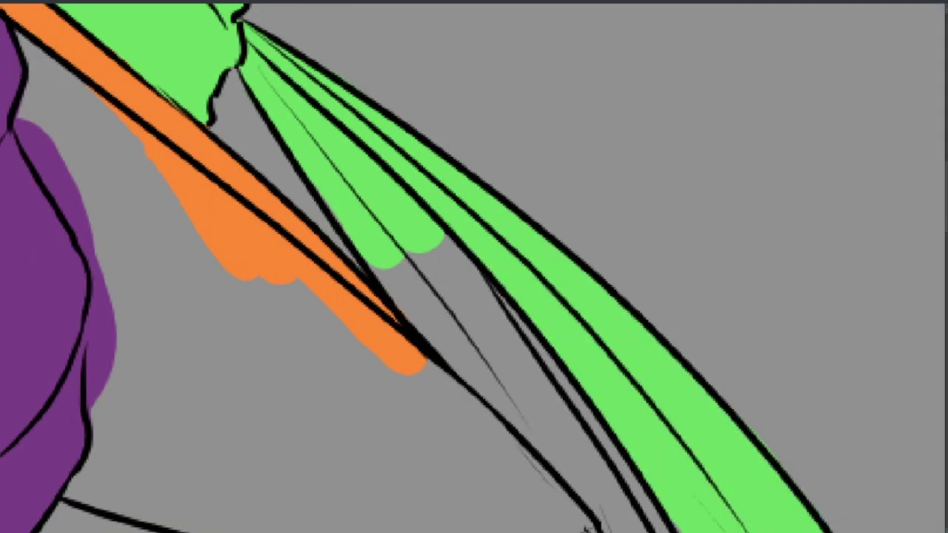
pyautogui.moveTo(414, 288); pyautogui.dragTo(444, 348)
pyautogui.moveTo(437, 311); pyautogui.dragTo(507, 381)
pyautogui.scroll(3, 508, 381)
pyautogui.moveTo(430, 355)
pyautogui.mouseDown()
pyautogui.moveTo(335, 117)
pyautogui.moveTo(444, 436)
pyautogui.mouseUp()
pyautogui.moveTo(336, 289)
pyautogui.mouseDown()
pyautogui.moveTo(429, 503)
pyautogui.moveTo(489, 530)
pyautogui.mouseUp()
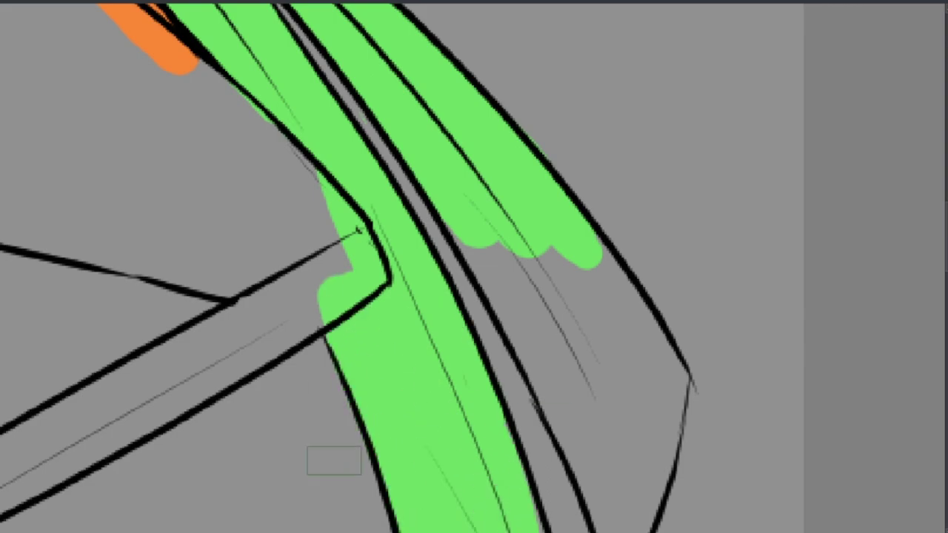
# Fill the lower parts of both ribbon tails light green down to their pointed ends
pyautogui.scroll(-5, 474, 267)
pyautogui.moveTo(478, 123)
pyautogui.mouseDown()
pyautogui.moveTo(523, 261)
pyautogui.moveTo(467, 139)
pyautogui.moveTo(413, 289)
pyautogui.moveTo(480, 361)
pyautogui.mouseUp()
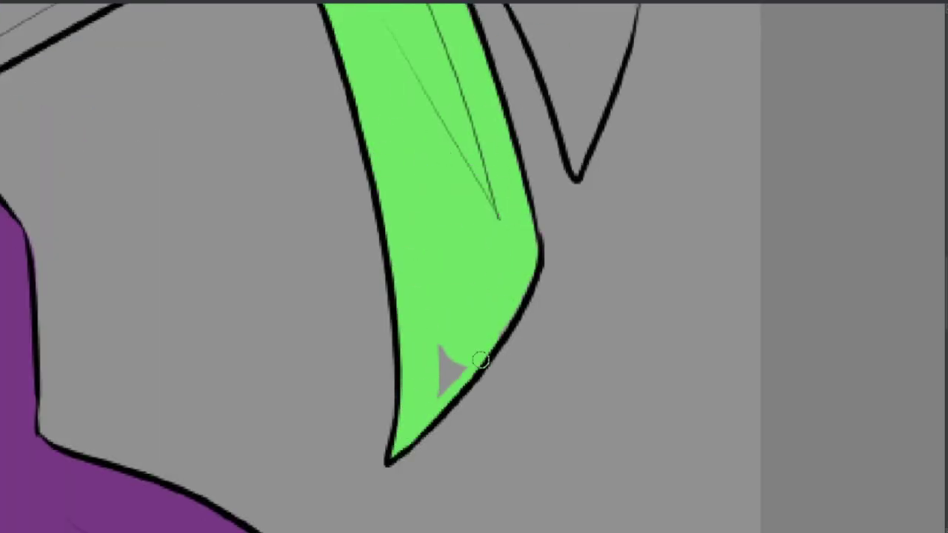
pyautogui.scroll(-2, 377, 362)
pyautogui.scroll(2, 282, 53)
pyautogui.moveTo(281, 52)
pyautogui.mouseDown()
pyautogui.moveTo(397, 115)
pyautogui.moveTo(498, 247)
pyautogui.moveTo(382, 256)
pyautogui.moveTo(466, 401)
pyautogui.mouseUp()
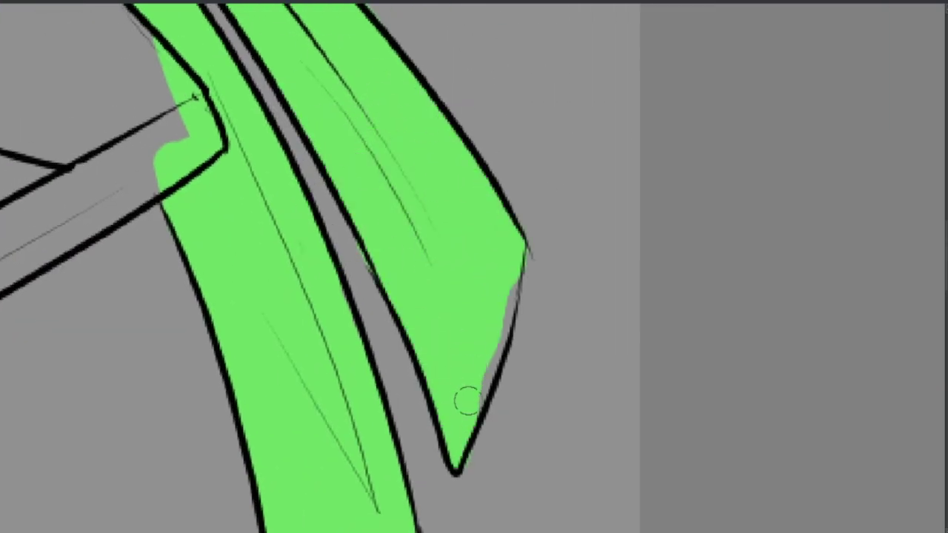
pyautogui.scroll(-4, 476, 460)
# Paint the crown's upper corner orange and the rest of the crown above the hat band pale yellow
pyautogui.scroll(4, 430, 186)
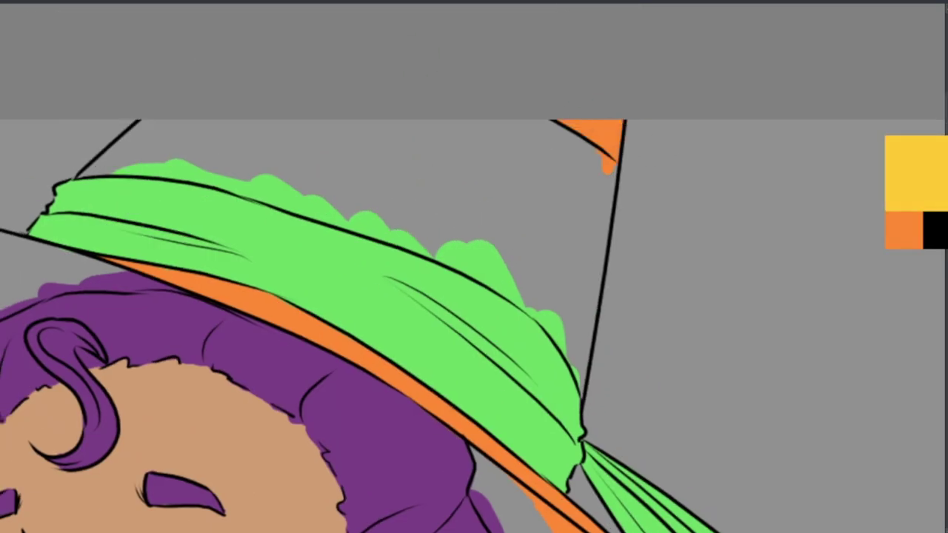
pyautogui.moveTo(444, 126)
pyautogui.mouseDown()
pyautogui.moveTo(614, 171)
pyautogui.moveTo(503, 216)
pyautogui.moveTo(185, 159)
pyautogui.moveTo(138, 233)
pyautogui.moveTo(304, 205)
pyautogui.moveTo(541, 362)
pyautogui.mouseUp()
pyautogui.scroll(2, 143, 158)
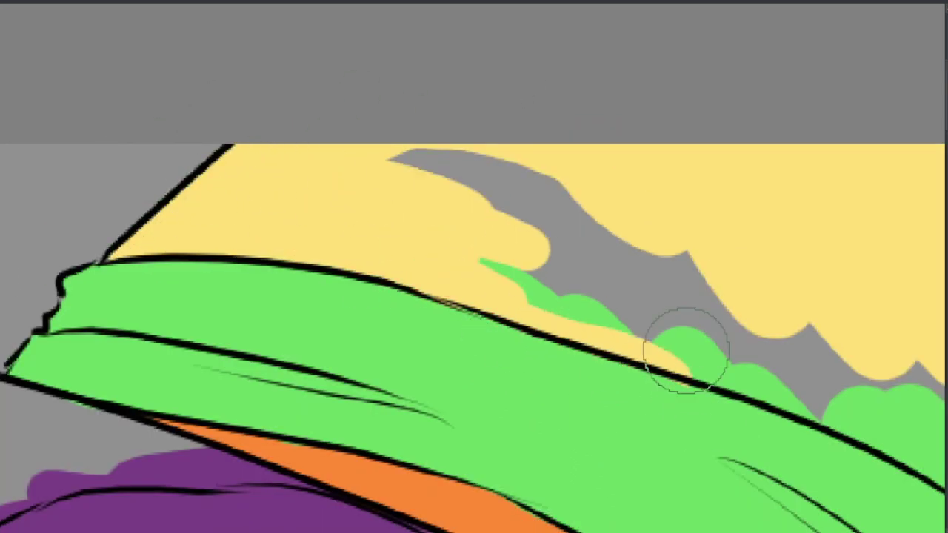
pyautogui.moveTo(685, 351)
pyautogui.mouseDown()
pyautogui.moveTo(518, 250)
pyautogui.moveTo(723, 346)
pyautogui.moveTo(666, 265)
pyautogui.mouseUp()
pyautogui.scroll(2, 666, 264)
pyautogui.moveTo(440, 247)
pyautogui.mouseDown()
pyautogui.moveTo(573, 203)
pyautogui.moveTo(561, 437)
pyautogui.mouseUp()
pyautogui.moveTo(428, 225); pyautogui.dragTo(339, 311)
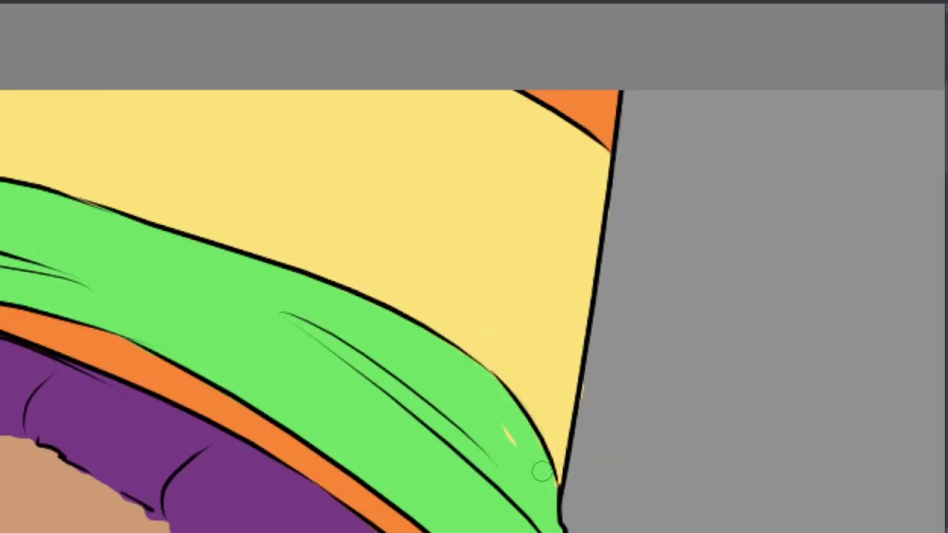
pyautogui.scroll(-5, 618, 205)
pyautogui.scroll(5, 444, 333)
pyautogui.scroll(-3, 444, 333)
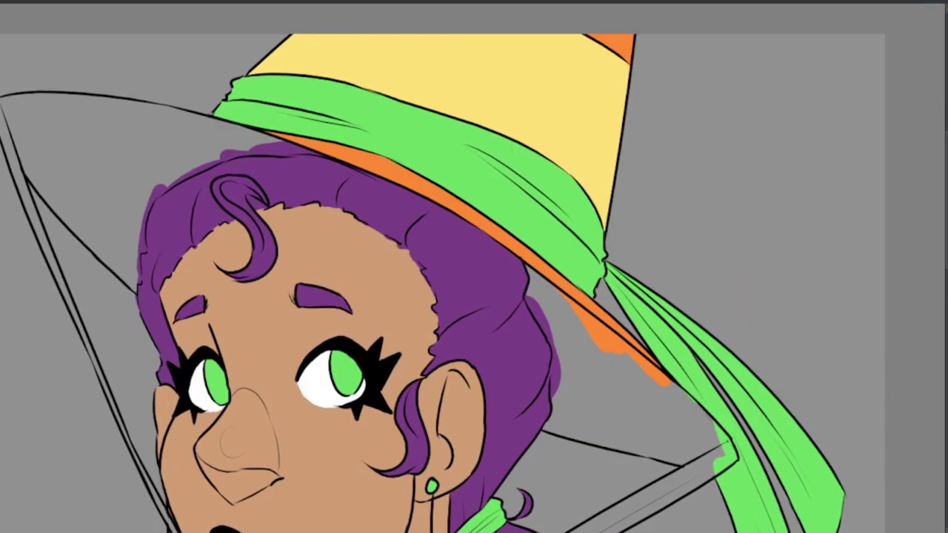
# Paint the top bands of both dangling earrings pale yellow
pyautogui.scroll(4, 355, 341)
pyautogui.moveTo(415, 303)
pyautogui.mouseDown()
pyautogui.moveTo(355, 340)
pyautogui.moveTo(482, 318)
pyautogui.mouseUp()
pyautogui.scroll(-3, 372, 399)
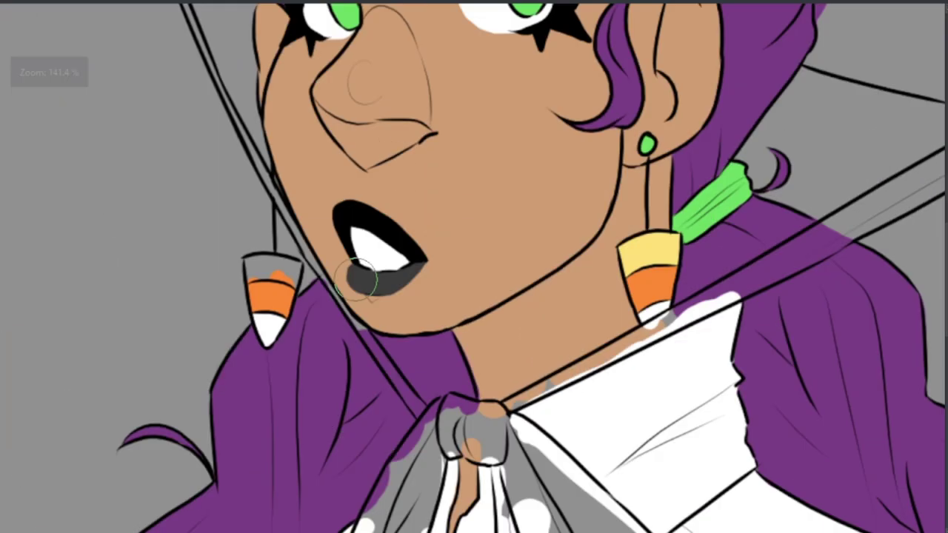
pyautogui.scroll(3, 313, 211)
pyautogui.moveTo(313, 212)
pyautogui.mouseDown()
pyautogui.moveTo(357, 279)
pyautogui.moveTo(496, 243)
pyautogui.moveTo(418, 212)
pyautogui.moveTo(481, 299)
pyautogui.mouseUp()
# Select the yellow areas of the hat and earrings and recolour them a slightly deeper yellow
pyautogui.scroll(-3, 481, 300)
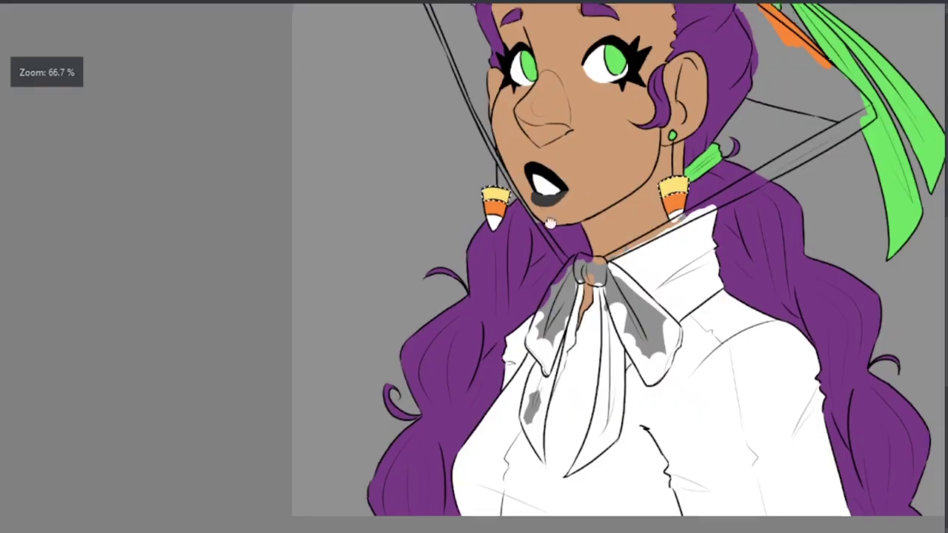
pyautogui.moveTo(474, 148); pyautogui.dragTo(357, 413)
pyautogui.moveTo(637, 110)
pyautogui.mouseDown()
pyautogui.moveTo(545, 60)
pyautogui.moveTo(493, 80)
pyautogui.mouseUp()
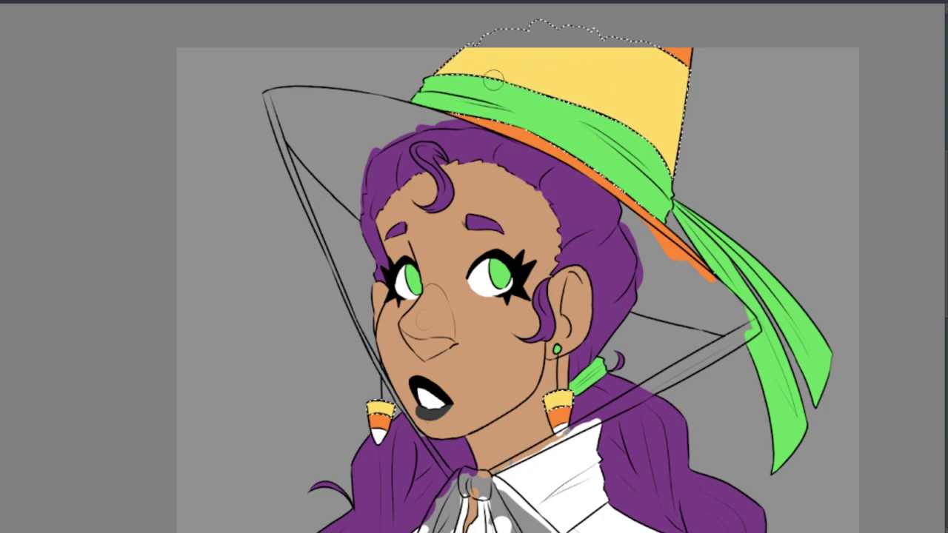
# Paint the underside of the hat brim on the far side dark grey, up to the hair's outline
pyautogui.scroll(4, 243, 182)
pyautogui.moveTo(243, 182)
pyautogui.mouseDown()
pyautogui.moveTo(269, 162)
pyautogui.moveTo(198, 146)
pyautogui.moveTo(189, 158)
pyautogui.moveTo(195, 107)
pyautogui.moveTo(257, 114)
pyautogui.moveTo(315, 177)
pyautogui.moveTo(530, 186)
pyautogui.moveTo(483, 133)
pyautogui.moveTo(520, 128)
pyautogui.moveTo(575, 176)
pyautogui.moveTo(490, 265)
pyautogui.moveTo(550, 234)
pyautogui.moveTo(567, 242)
pyautogui.moveTo(564, 144)
pyautogui.moveTo(719, 186)
pyautogui.mouseUp()
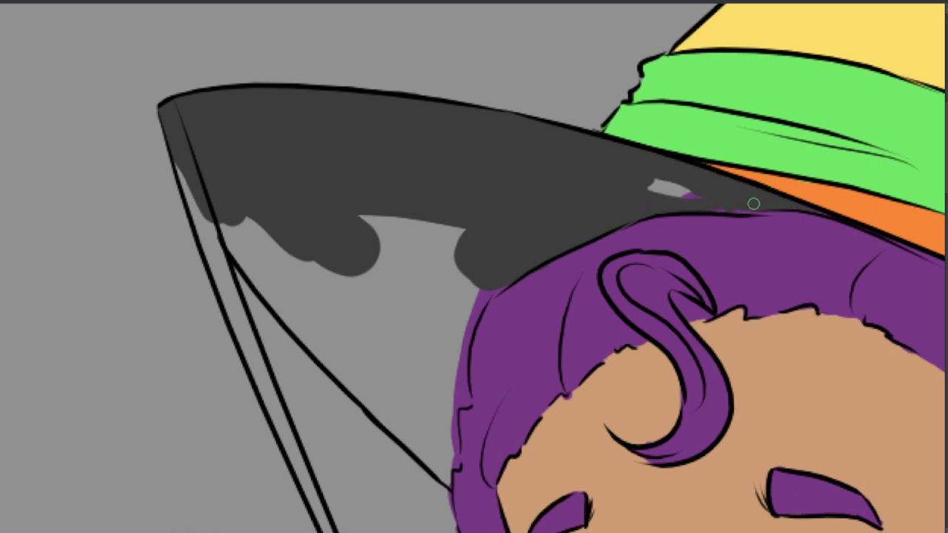
pyautogui.moveTo(348, 203)
pyautogui.mouseDown()
pyautogui.moveTo(264, 282)
pyautogui.moveTo(451, 482)
pyautogui.mouseUp()
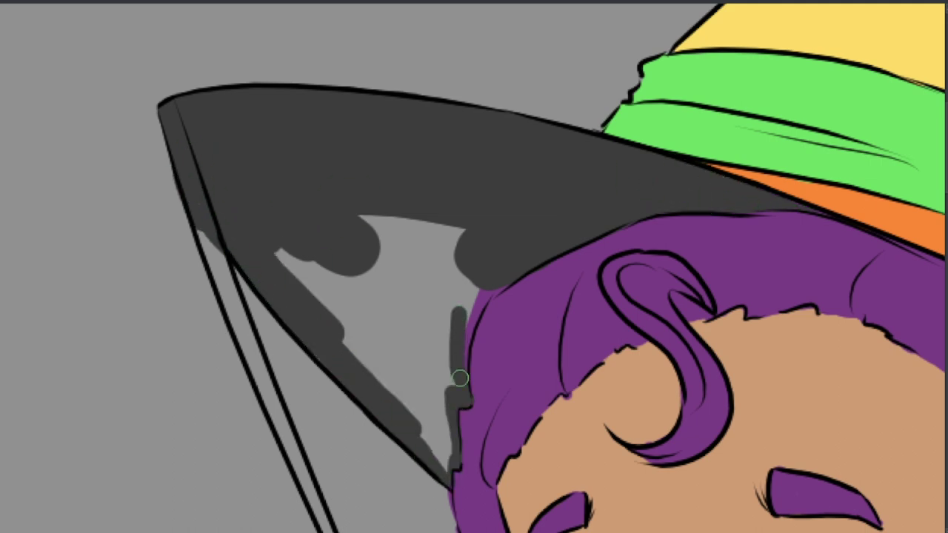
pyautogui.moveTo(459, 378)
pyautogui.mouseDown()
pyautogui.moveTo(316, 191)
pyautogui.moveTo(437, 393)
pyautogui.mouseUp()
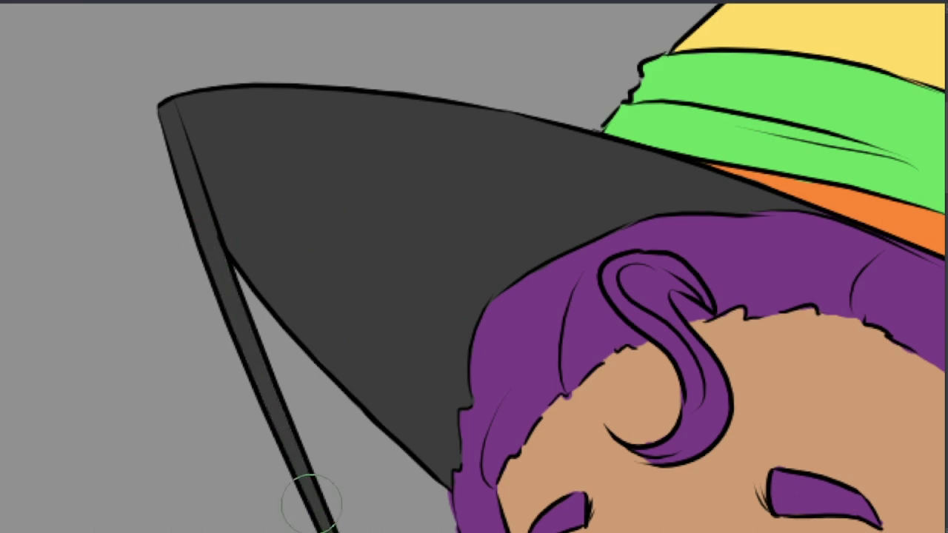
# Paint the narrow hat strap dark grey from the far side of the brim down past the face
pyautogui.moveTo(311, 503)
pyautogui.mouseDown()
pyautogui.moveTo(243, 76)
pyautogui.moveTo(360, 393)
pyautogui.mouseUp()
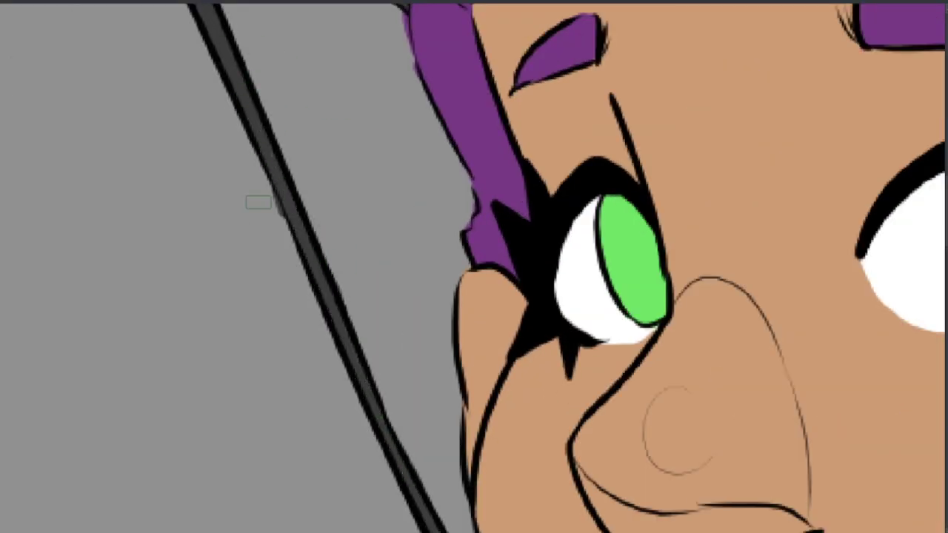
pyautogui.scroll(-3, 258, 202)
pyautogui.scroll(3, 364, 262)
pyautogui.moveTo(363, 262)
pyautogui.mouseDown()
pyautogui.moveTo(429, 414)
pyautogui.moveTo(504, 519)
pyautogui.mouseUp()
pyautogui.scroll(-4, 357, 194)
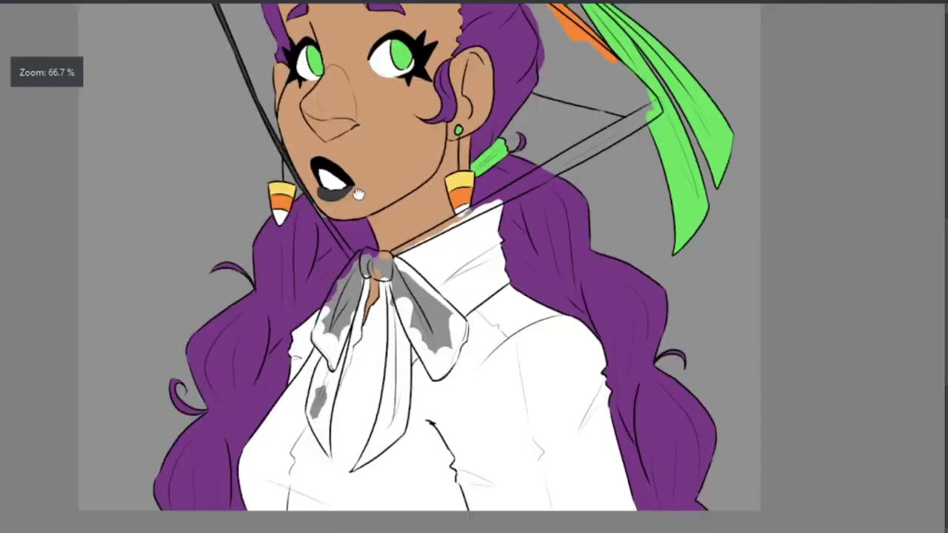
# Paint the bow's knot, the tops of its loops and the strap along the shirt collar dark grey
pyautogui.scroll(4, 357, 194)
pyautogui.moveTo(387, 296)
pyautogui.mouseDown()
pyautogui.moveTo(438, 372)
pyautogui.moveTo(500, 353)
pyautogui.moveTo(580, 368)
pyautogui.moveTo(511, 445)
pyautogui.moveTo(607, 459)
pyautogui.moveTo(620, 379)
pyautogui.moveTo(758, 505)
pyautogui.moveTo(643, 488)
pyautogui.moveTo(601, 368)
pyautogui.mouseUp()
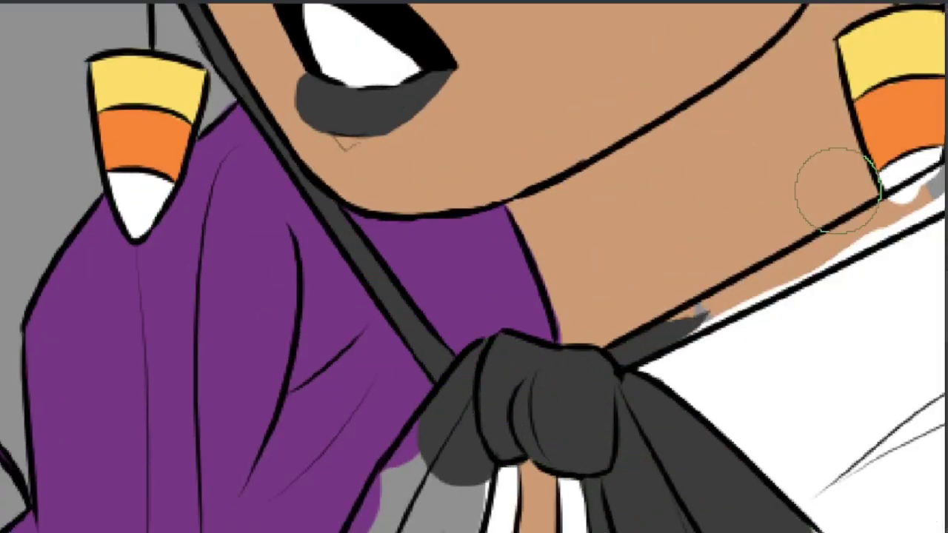
pyautogui.moveTo(837, 191)
pyautogui.mouseDown()
pyautogui.moveTo(676, 317)
pyautogui.moveTo(910, 193)
pyautogui.mouseUp()
pyautogui.scroll(-5, 474, 267)
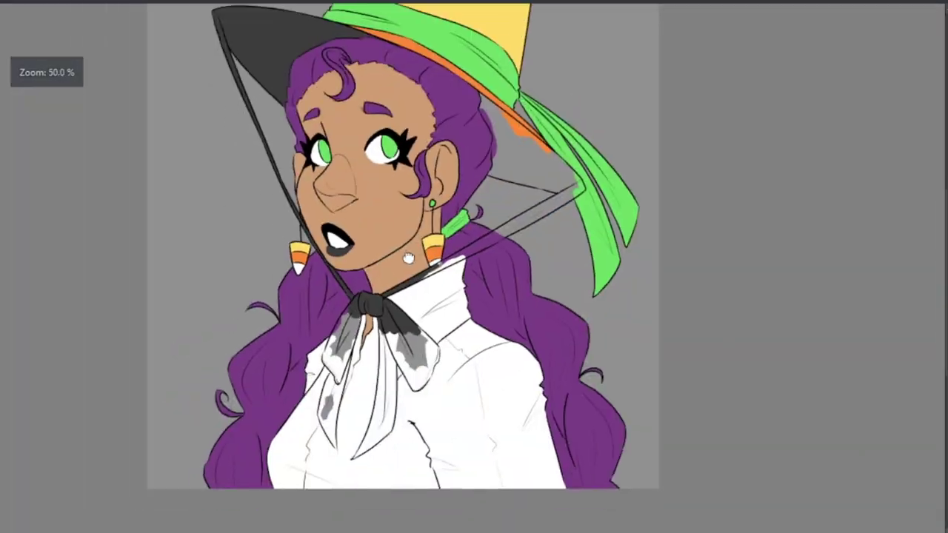
# Paint the underside of the hat brim on the near side dark grey, between the hair and the orange edge
pyautogui.scroll(5, 461, 180)
pyautogui.moveTo(399, 274); pyautogui.dragTo(354, 199)
pyautogui.moveTo(330, 119)
pyautogui.mouseDown()
pyautogui.moveTo(414, 199)
pyautogui.moveTo(345, 168)
pyautogui.moveTo(410, 464)
pyautogui.moveTo(616, 358)
pyautogui.moveTo(740, 444)
pyautogui.mouseUp()
pyautogui.scroll(3, 401, 358)
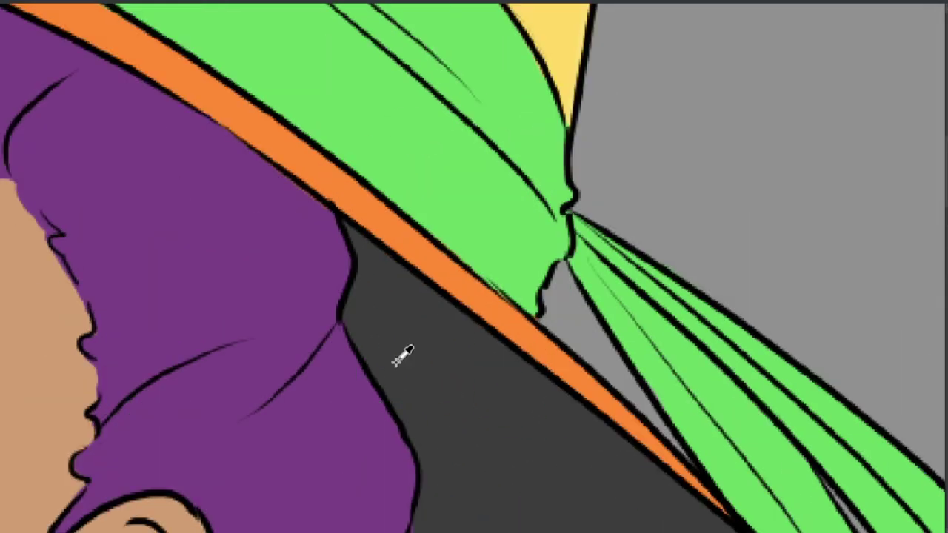
pyautogui.scroll(-5, 373, 328)
pyautogui.moveTo(401, 232)
pyautogui.mouseDown()
pyautogui.moveTo(362, 234)
pyautogui.moveTo(563, 257)
pyautogui.moveTo(627, 207)
pyautogui.moveTo(738, 311)
pyautogui.mouseUp()
pyautogui.moveTo(510, 276)
pyautogui.mouseDown()
pyautogui.moveTo(626, 297)
pyautogui.moveTo(565, 361)
pyautogui.moveTo(579, 367)
pyautogui.moveTo(706, 304)
pyautogui.moveTo(629, 356)
pyautogui.mouseUp()
pyautogui.scroll(-5, 619, 361)
# Paint the wide hat strap dark grey from the near tip of the brim across the braid to the collar
pyautogui.moveTo(588, 264); pyautogui.dragTo(770, 174)
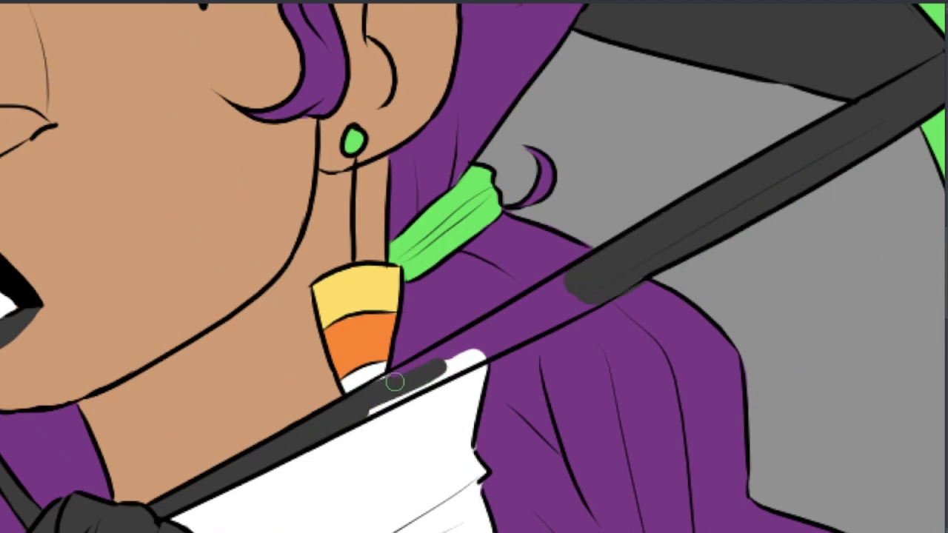
pyautogui.moveTo(395, 381); pyautogui.dragTo(363, 397)
pyautogui.keyDown('ctrl'); pyautogui.click(645, 244); pyautogui.keyUp('ctrl')
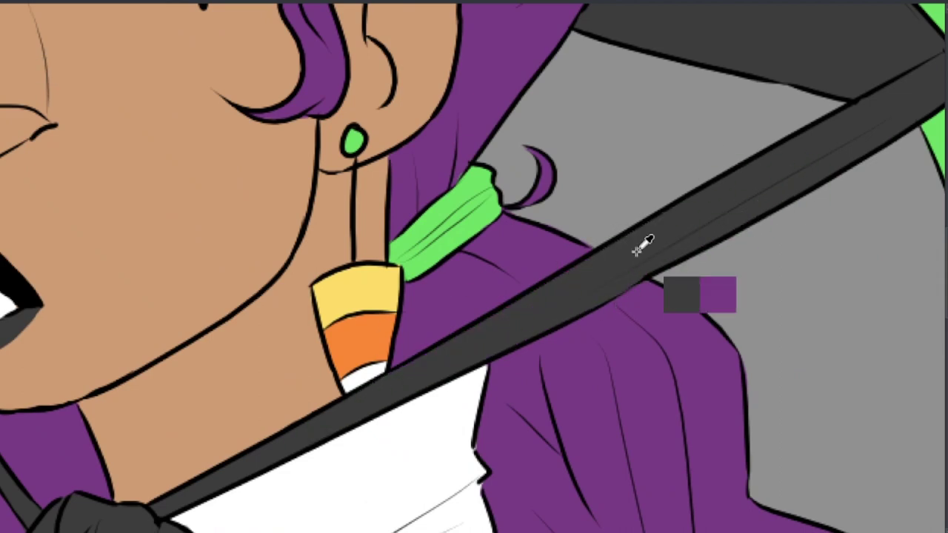
# Fill the bow loop and the hanging tail on the near shoulder's side with dark grey
pyautogui.scroll(-5, 518, 300)
pyautogui.moveTo(539, 158)
pyautogui.mouseDown()
pyautogui.moveTo(538, 239)
pyautogui.moveTo(581, 400)
pyautogui.moveTo(567, 514)
pyautogui.mouseUp()
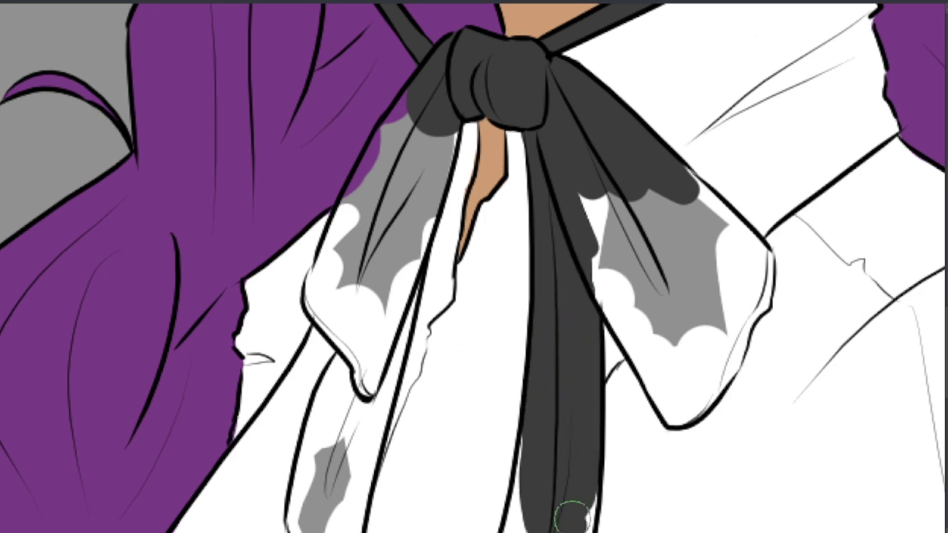
pyautogui.moveTo(622, 311)
pyautogui.mouseDown()
pyautogui.moveTo(709, 231)
pyautogui.moveTo(747, 298)
pyautogui.mouseUp()
pyautogui.moveTo(625, 251)
pyautogui.mouseDown()
pyautogui.moveTo(664, 396)
pyautogui.moveTo(731, 358)
pyautogui.mouseUp()
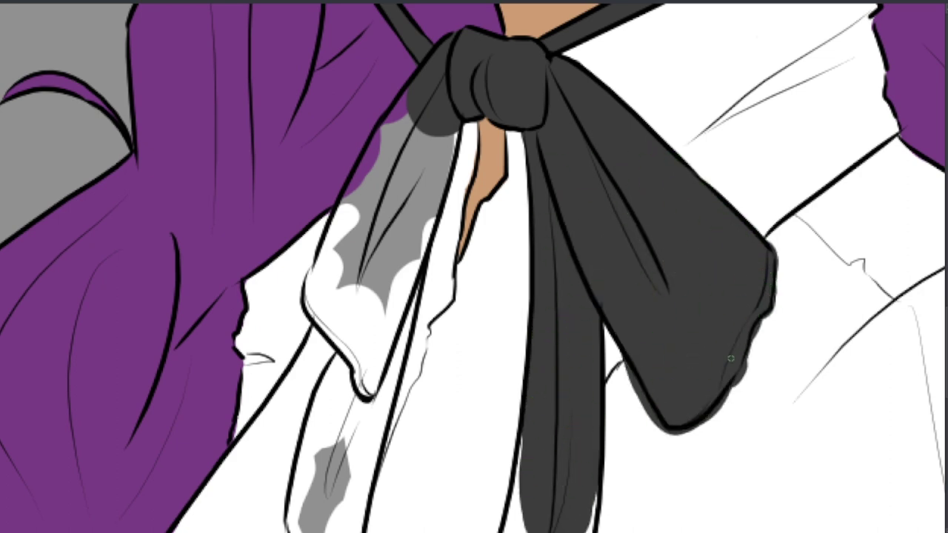
pyautogui.scroll(-5, 613, 356)
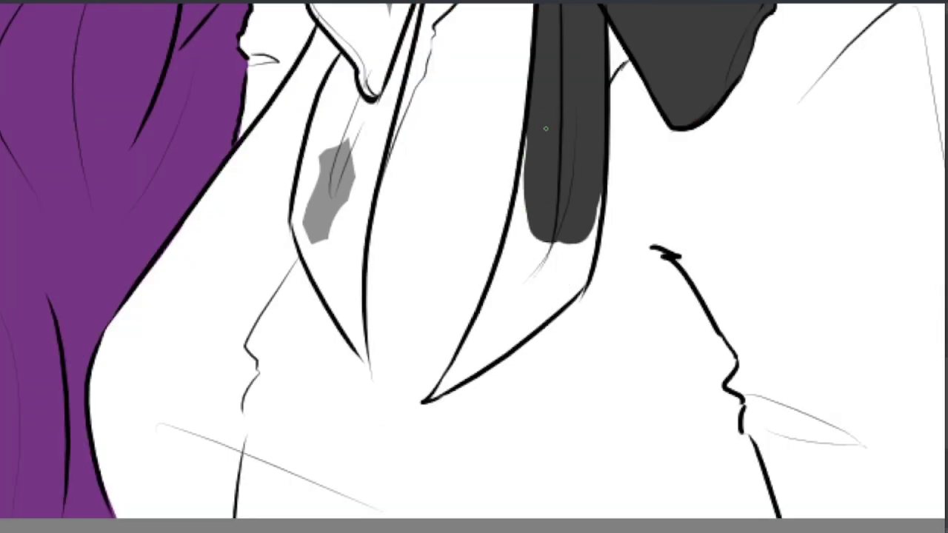
pyautogui.moveTo(545, 128)
pyautogui.mouseDown()
pyautogui.moveTo(573, 230)
pyautogui.moveTo(544, 304)
pyautogui.moveTo(429, 399)
pyautogui.mouseUp()
# Fill the bow's other tail and loop, beside the far braid, with dark grey
pyautogui.moveTo(363, 45); pyautogui.dragTo(326, 222)
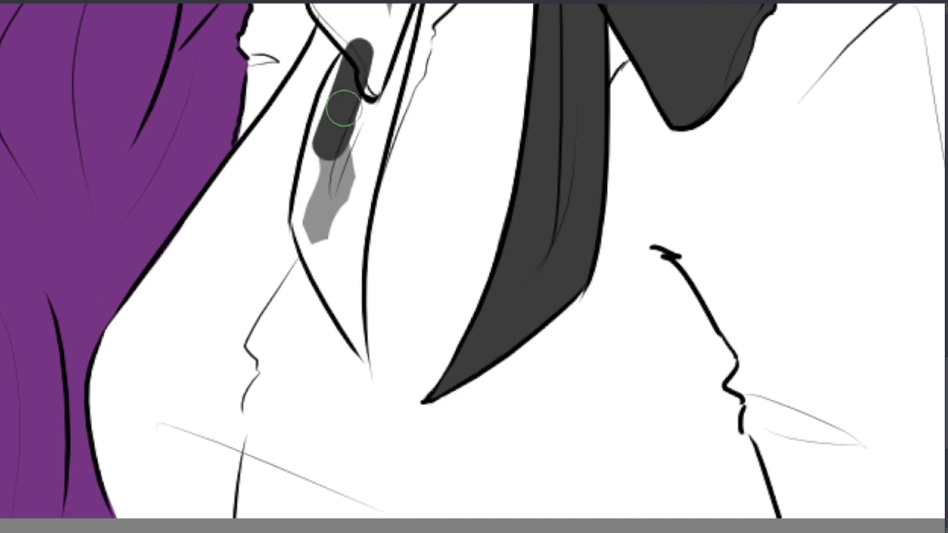
pyautogui.moveTo(347, 59); pyautogui.dragTo(333, 303)
pyautogui.moveTo(355, 370)
pyautogui.mouseDown()
pyautogui.moveTo(385, 44)
pyautogui.moveTo(344, 318)
pyautogui.mouseUp()
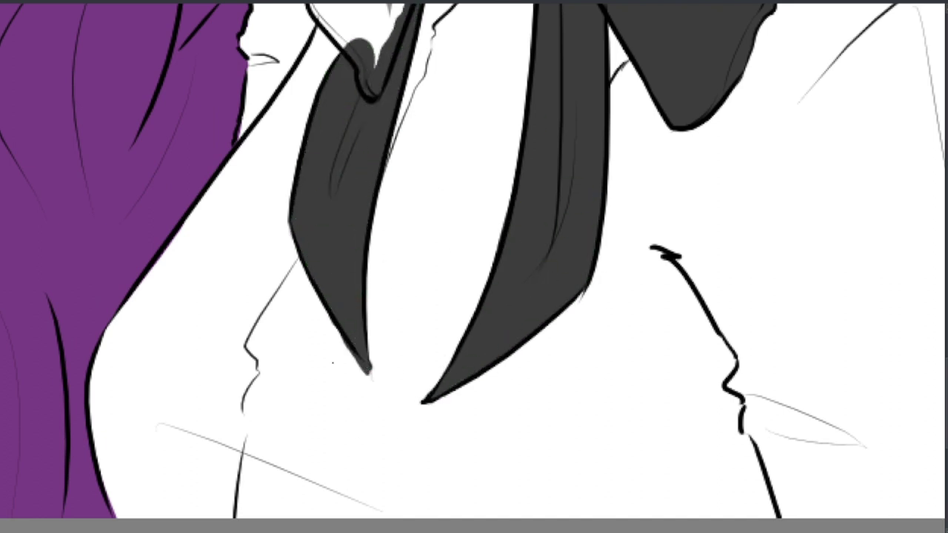
pyautogui.scroll(-3, 377, 339)
pyautogui.scroll(4, 419, 207)
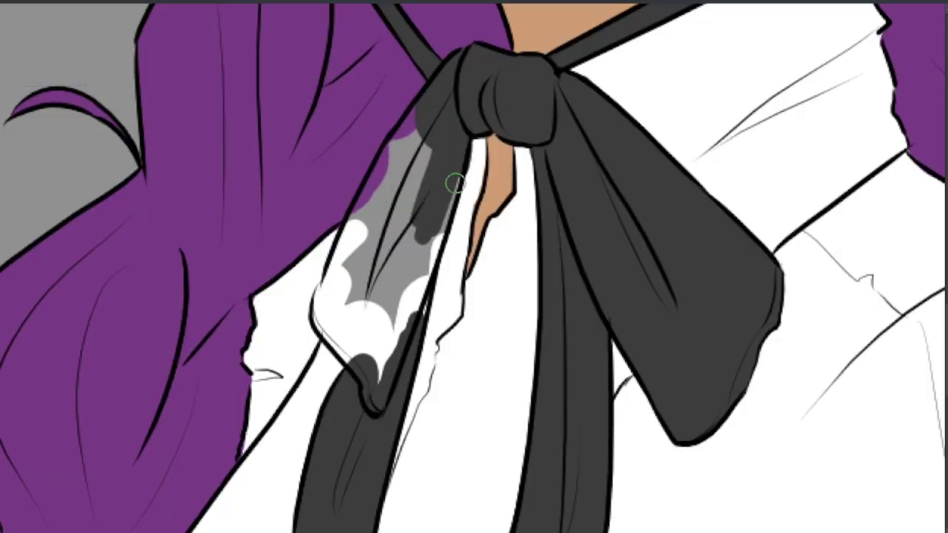
pyautogui.moveTo(444, 178)
pyautogui.mouseDown()
pyautogui.moveTo(348, 355)
pyautogui.moveTo(353, 236)
pyautogui.mouseUp()
pyautogui.moveTo(418, 152); pyautogui.dragTo(385, 245)
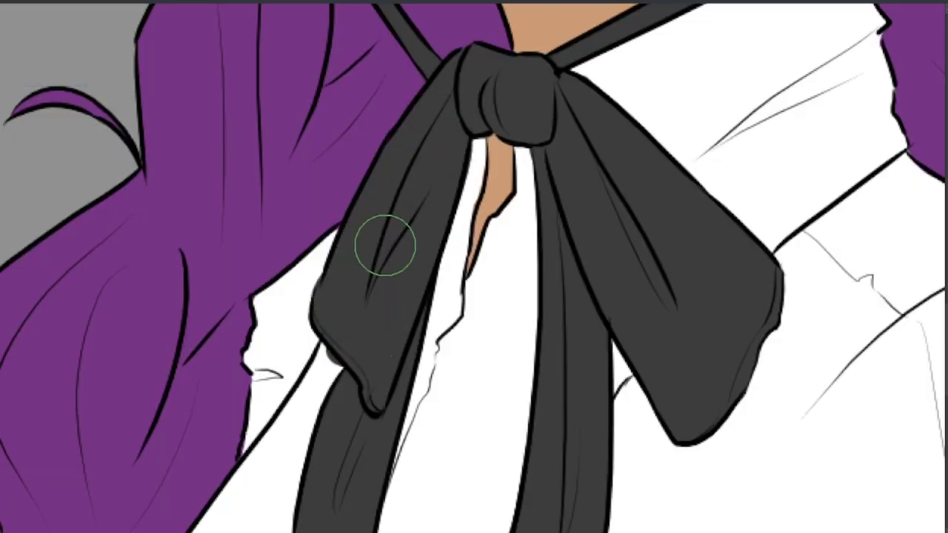
pyautogui.scroll(-3, 286, 329)
pyautogui.scroll(4, 401, 285)
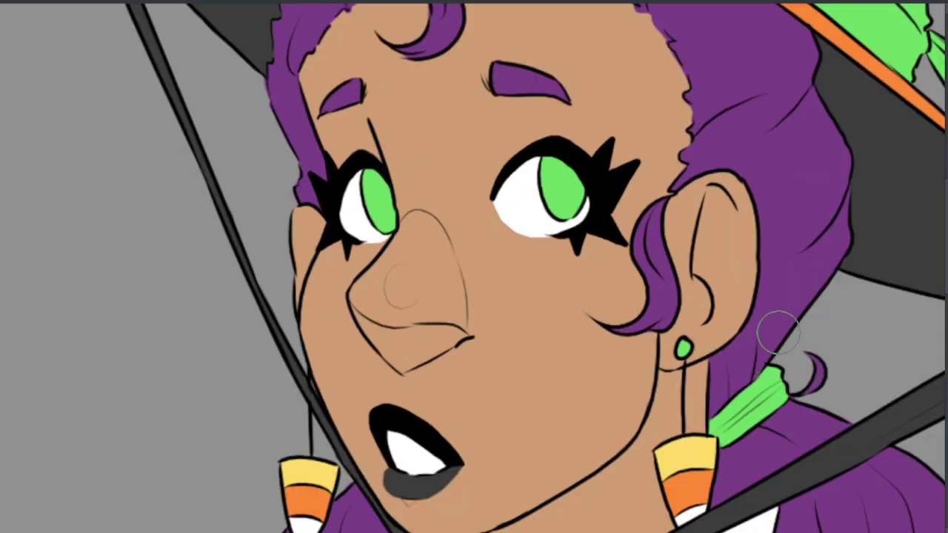
pyautogui.scroll(2, 585, 211)
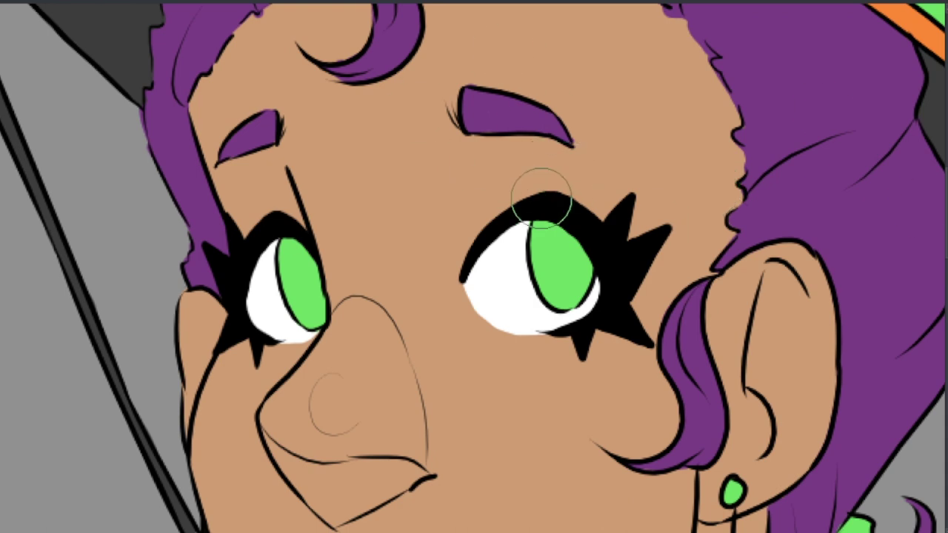
pyautogui.moveTo(541, 198)
pyautogui.mouseDown()
pyautogui.moveTo(635, 293)
pyautogui.moveTo(596, 219)
pyautogui.mouseUp()
pyautogui.hotkey('ctrl', 'z')
pyautogui.moveTo(452, 222); pyautogui.dragTo(636, 211)
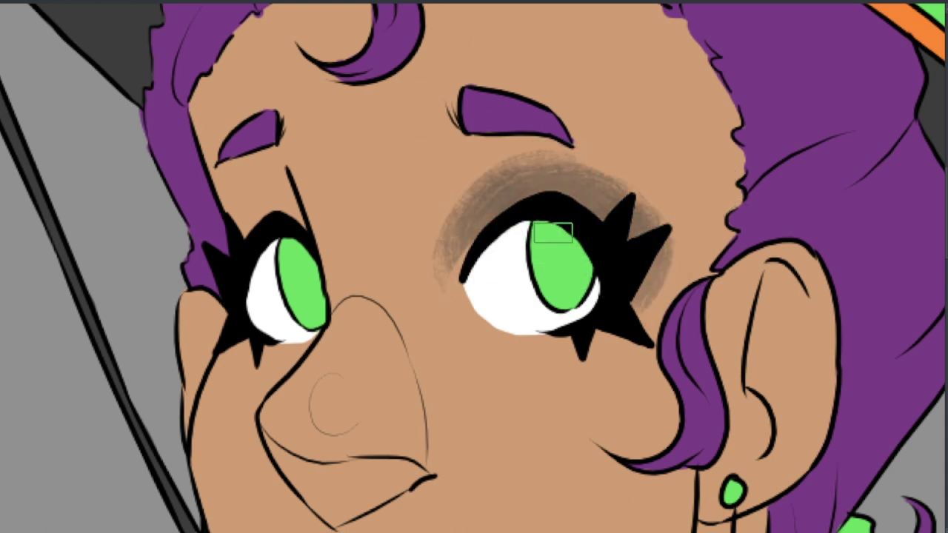
pyautogui.hotkey('ctrl', 'z')
pyautogui.hotkey('ctrl', 'z')
# Airbrush soft black eyeshadow around the near eye, above the lid and beneath the outer lashes
pyautogui.scroll(2, 596, 178)
pyautogui.moveTo(429, 266)
pyautogui.mouseDown()
pyautogui.moveTo(560, 212)
pyautogui.moveTo(571, 158)
pyautogui.moveTo(377, 271)
pyautogui.moveTo(652, 222)
pyautogui.mouseUp()
pyautogui.moveTo(672, 396); pyautogui.dragTo(593, 414)
pyautogui.scroll(-4, 592, 414)
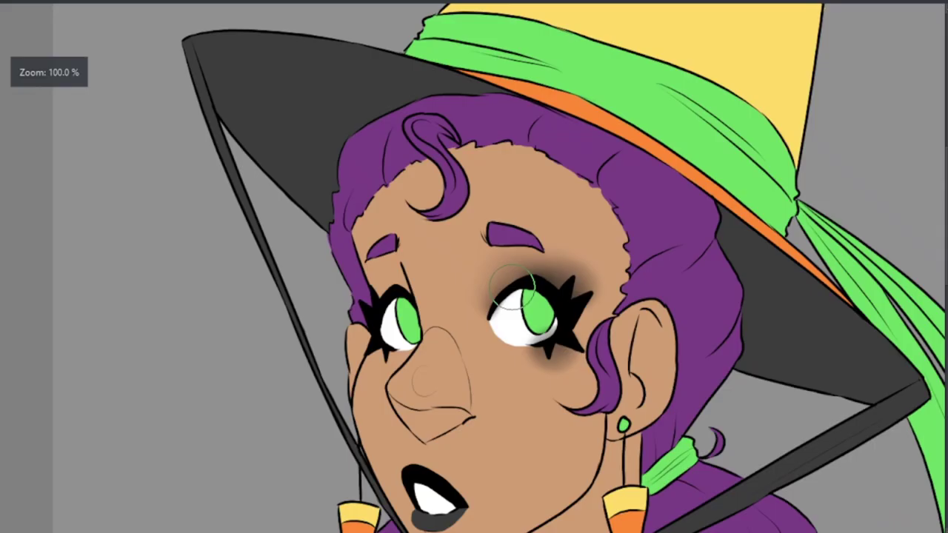
pyautogui.scroll(3, 638, 299)
pyautogui.hotkey('ctrl', 'z')
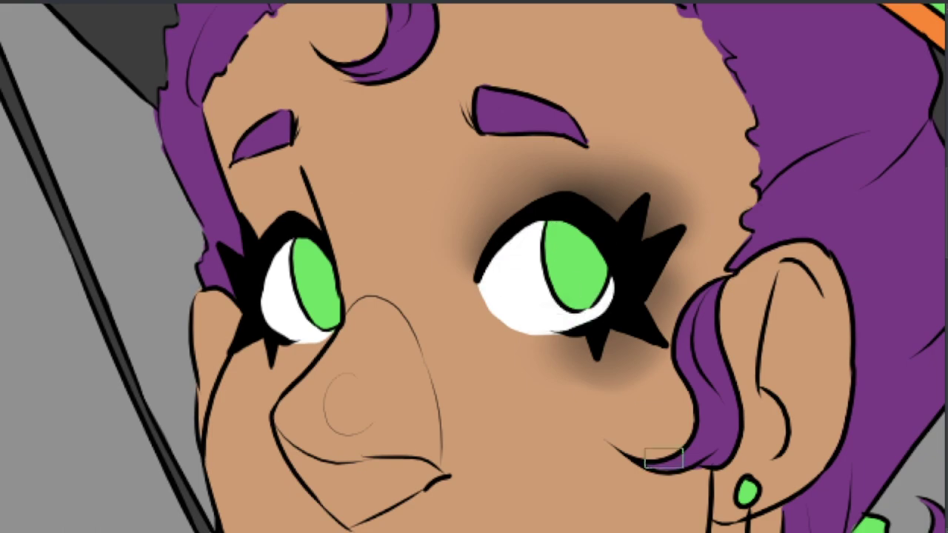
# Add matching soft black eyeshadow above and below the far eye
pyautogui.scroll(-3, 474, 267)
pyautogui.hscroll(-3, 473, 266)
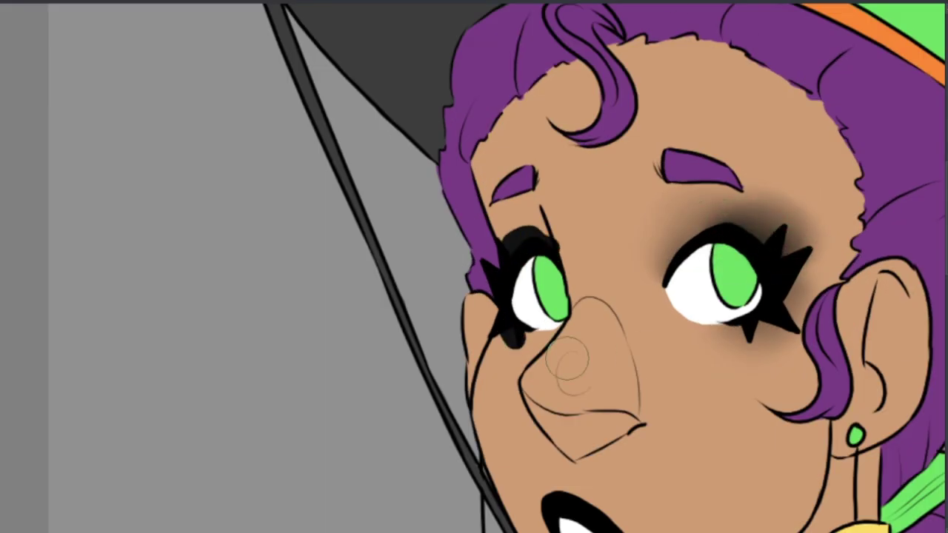
pyautogui.moveTo(559, 245); pyautogui.dragTo(518, 238)
pyautogui.scroll(-3, 538, 258)
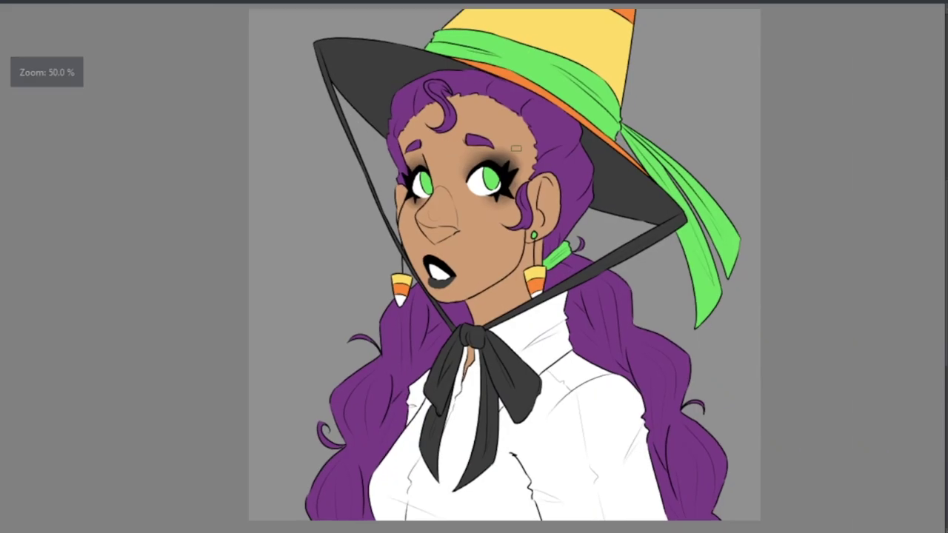
# Paint red blush on both cheeks and the bridge of the nose, blended softly into the skin
pyautogui.scroll(3, 539, 259)
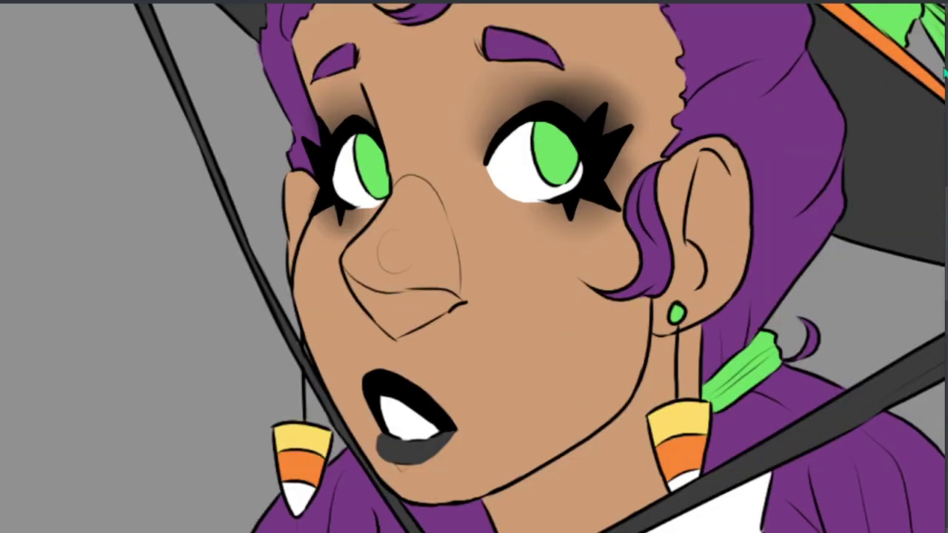
pyautogui.moveTo(559, 270); pyautogui.dragTo(578, 230)
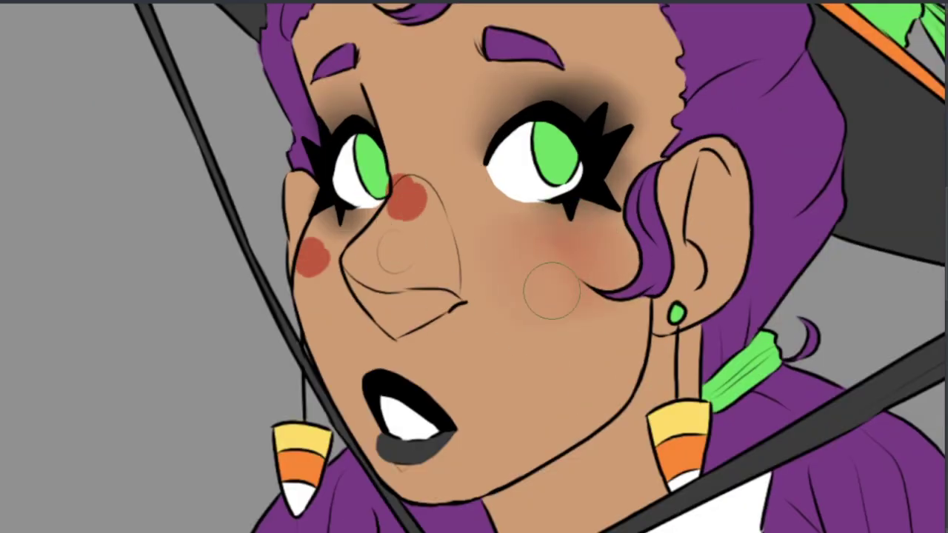
pyautogui.moveTo(407, 194); pyautogui.dragTo(398, 251)
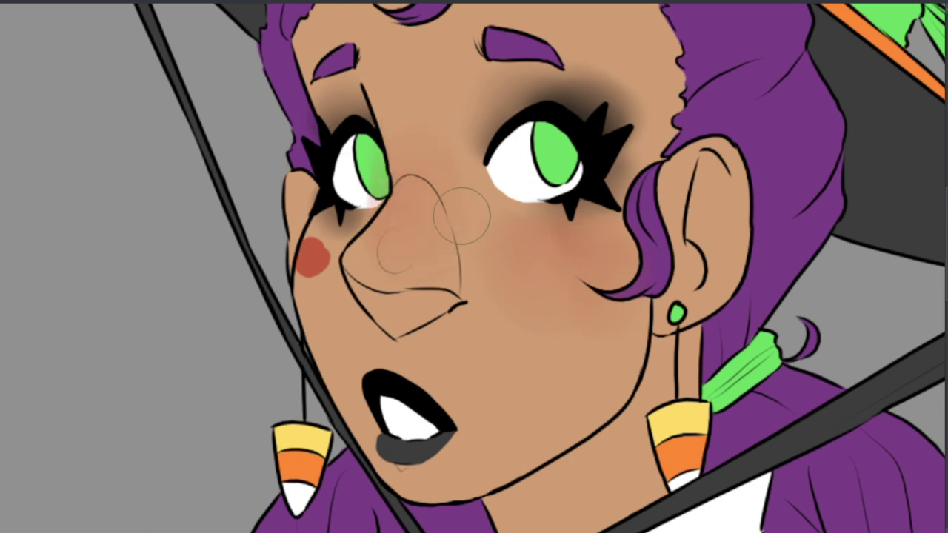
pyautogui.moveTo(309, 255); pyautogui.dragTo(320, 261)
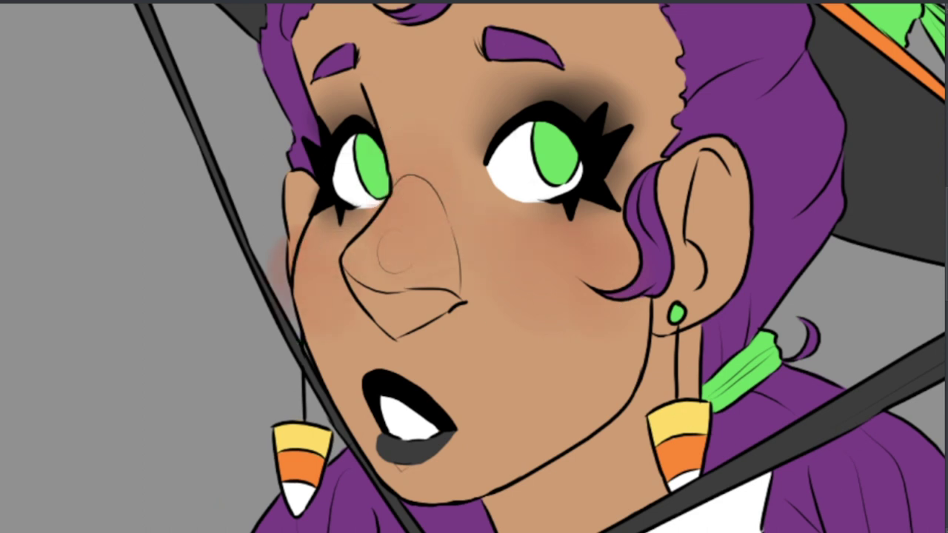
# Add a soft red blush to the upper tip of the near ear, blended into the skin
pyautogui.scroll(2, 465, 195)
pyautogui.click(846, 158)
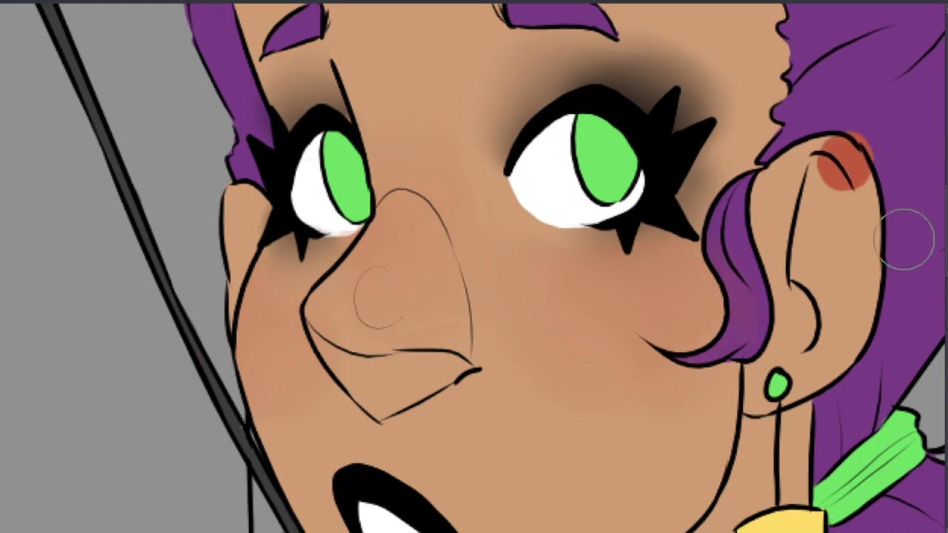
pyautogui.moveTo(910, 232); pyautogui.dragTo(833, 155)
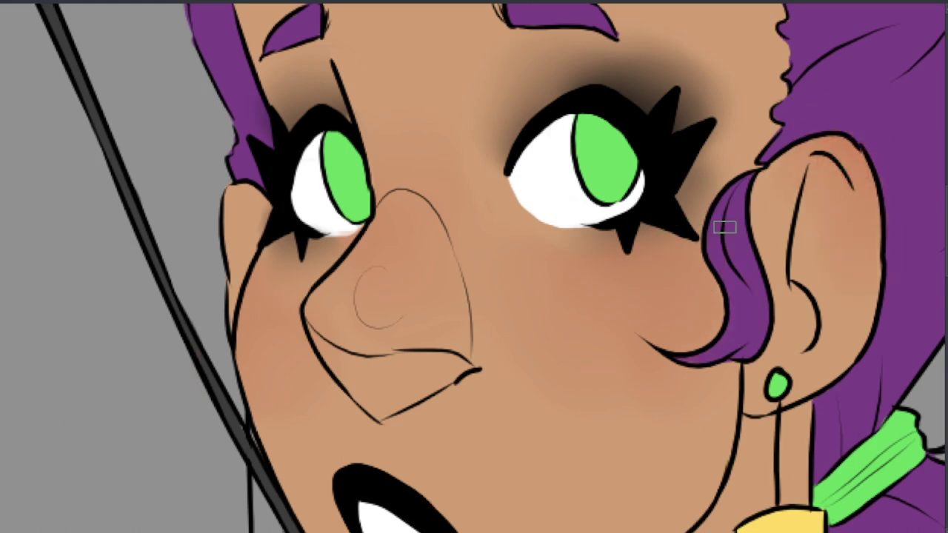
pyautogui.scroll(-5, 725, 227)
pyautogui.scroll(4, 474, 266)
pyautogui.scroll(2, 624, 290)
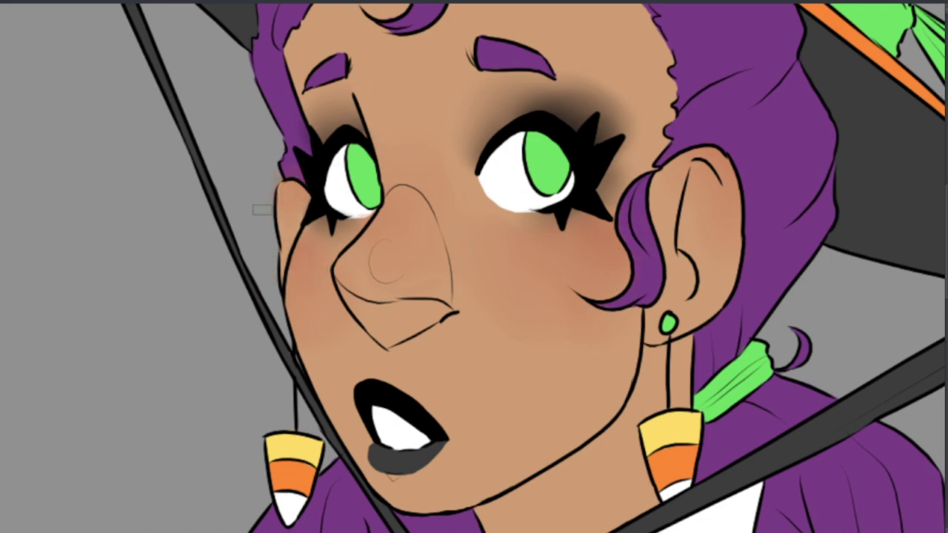
# Choose a deep red shading colour and shade the underside of the nose with a textured brush
pyautogui.scroll(-4, 370, 164)
pyautogui.scroll(3, 472, 330)
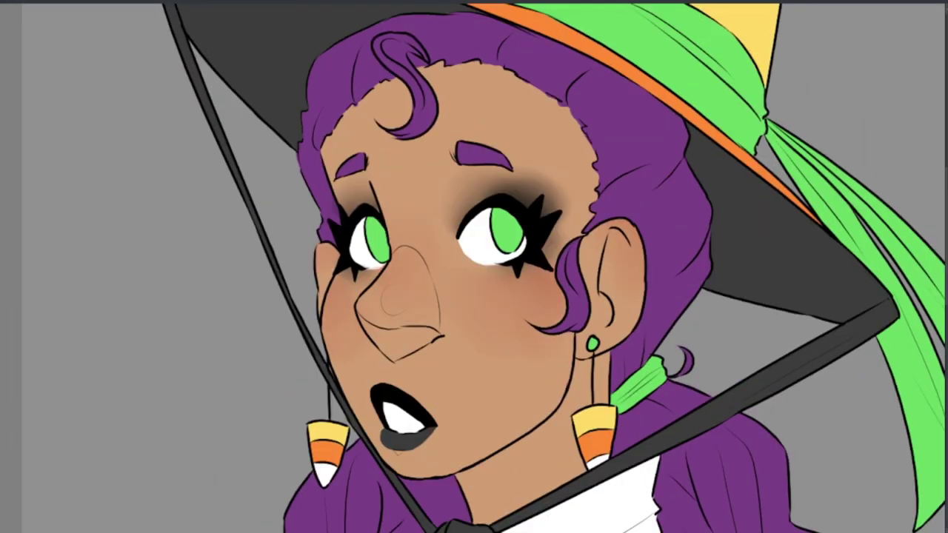
pyautogui.scroll(-4, 615, 326)
pyautogui.scroll(4, 616, 326)
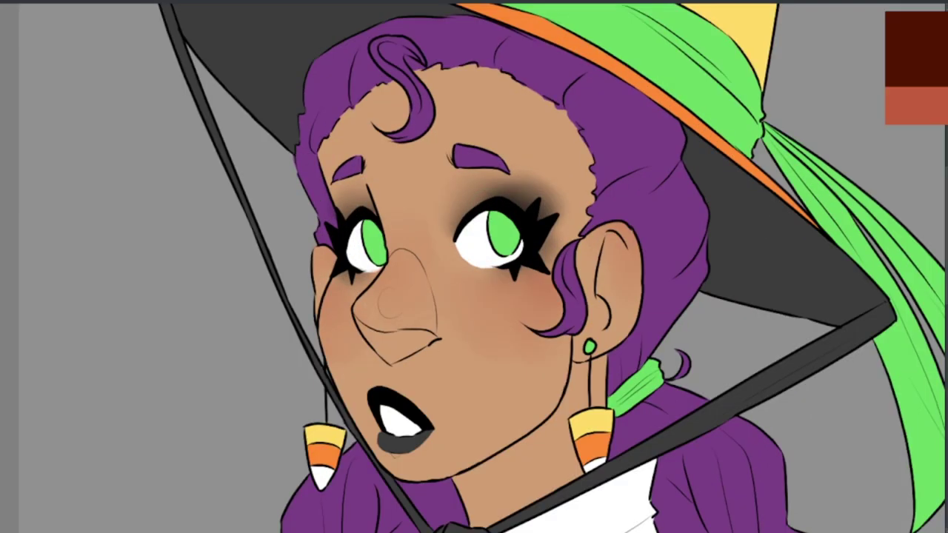
pyautogui.scroll(-2, 615, 326)
pyautogui.moveTo(602, 293); pyautogui.dragTo(546, 208)
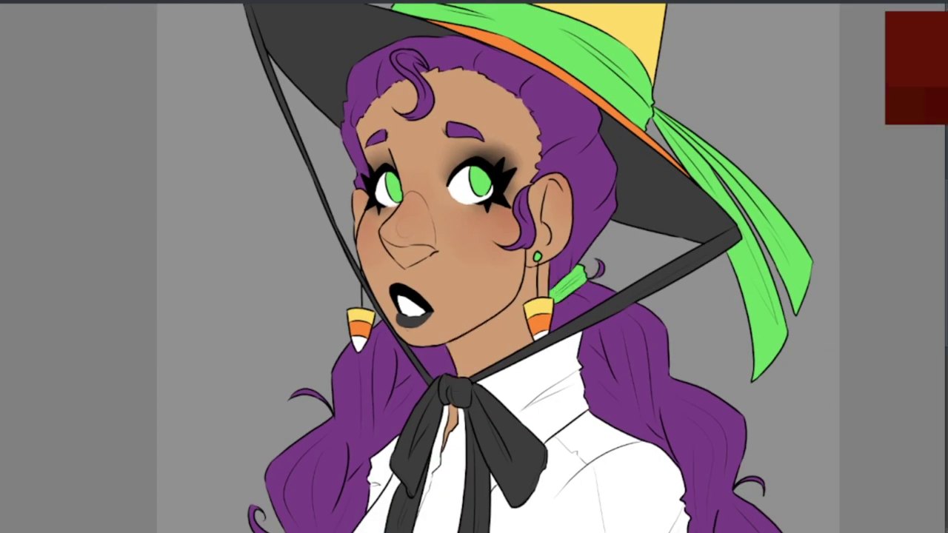
pyautogui.scroll(1, 546, 208)
pyautogui.scroll(-2, 546, 208)
pyautogui.scroll(4, 380, 116)
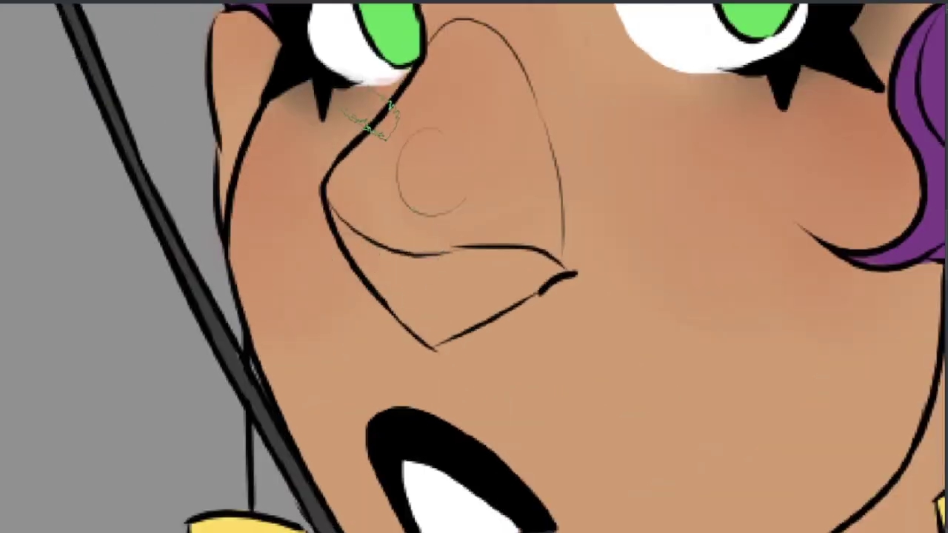
pyautogui.moveTo(326, 222); pyautogui.dragTo(552, 275)
pyautogui.scroll(-1, 352, 129)
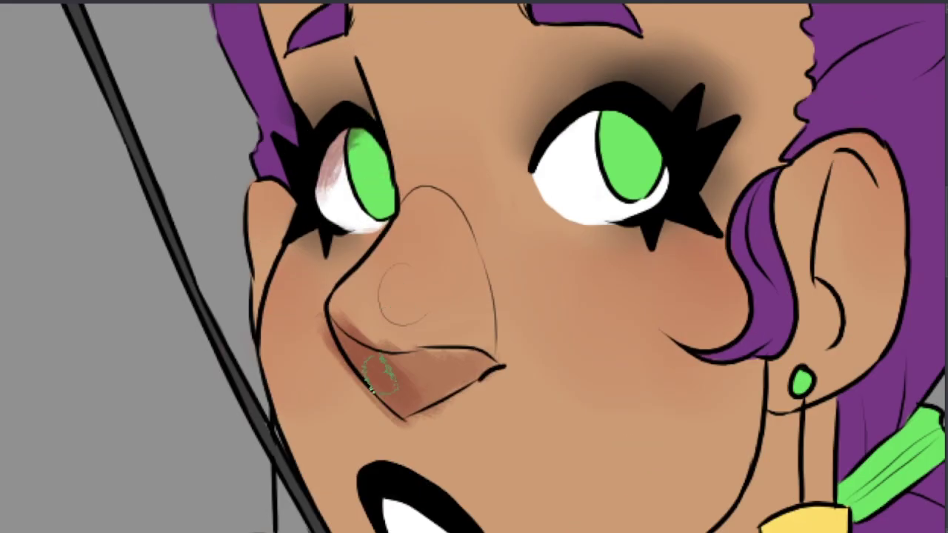
# Shade the far eye socket up to the brow and the inner part of the near eyelid reddish brown
pyautogui.moveTo(348, 129)
pyautogui.mouseDown()
pyautogui.moveTo(318, 45)
pyautogui.moveTo(281, 81)
pyautogui.mouseUp()
pyautogui.scroll(-1, 340, 348)
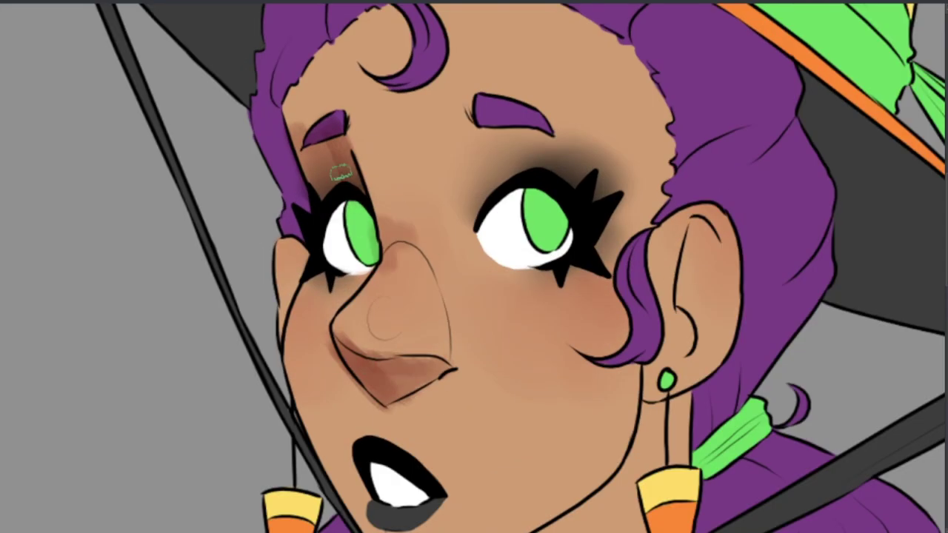
pyautogui.moveTo(473, 215); pyautogui.dragTo(511, 138)
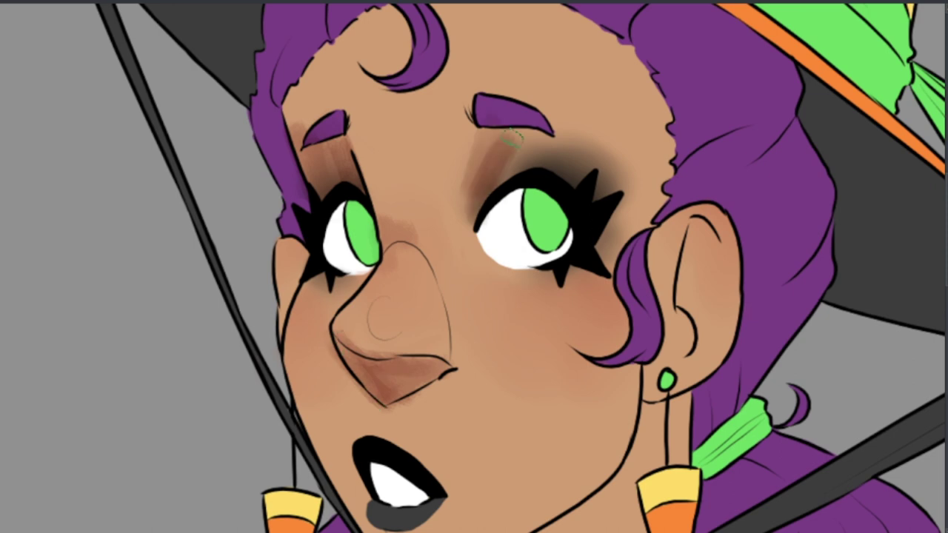
# Shade the upper parts of the near eye's green iris and white beneath the eyelid
pyautogui.scroll(3, 544, 203)
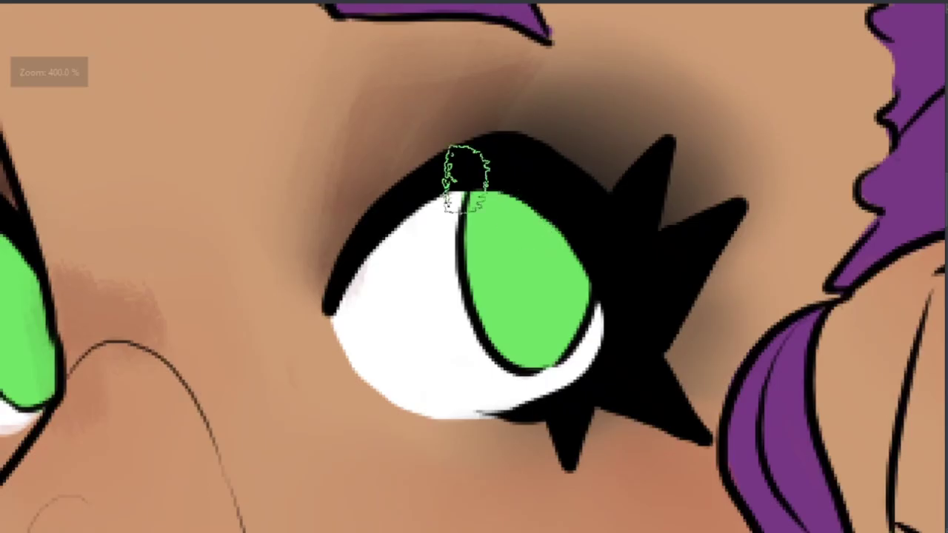
pyautogui.moveTo(525, 177)
pyautogui.mouseDown()
pyautogui.moveTo(519, 200)
pyautogui.moveTo(575, 233)
pyautogui.mouseUp()
pyautogui.scroll(-2, 575, 234)
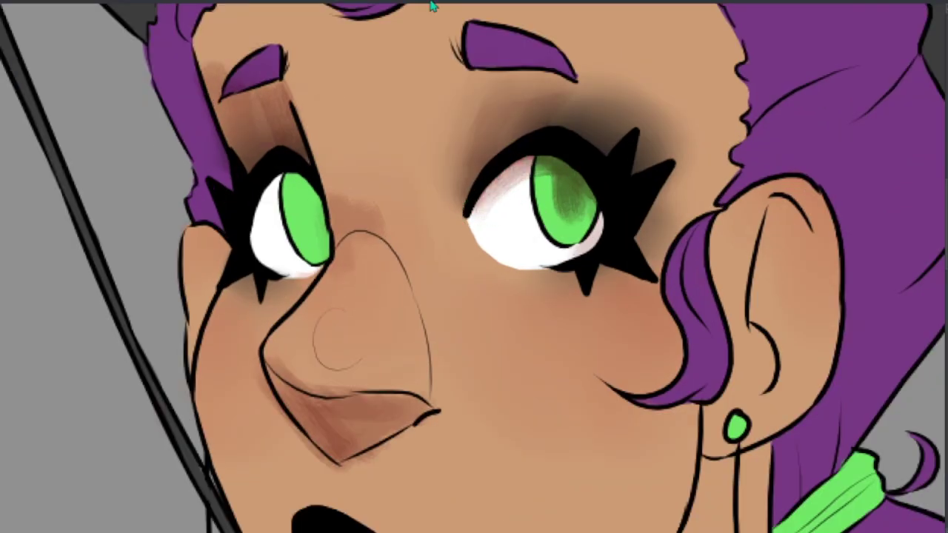
# Deepen the shading on the eye whites and far iris, and shade the far side of the hair and the forehead edge
pyautogui.moveTo(529, 169); pyautogui.dragTo(478, 211)
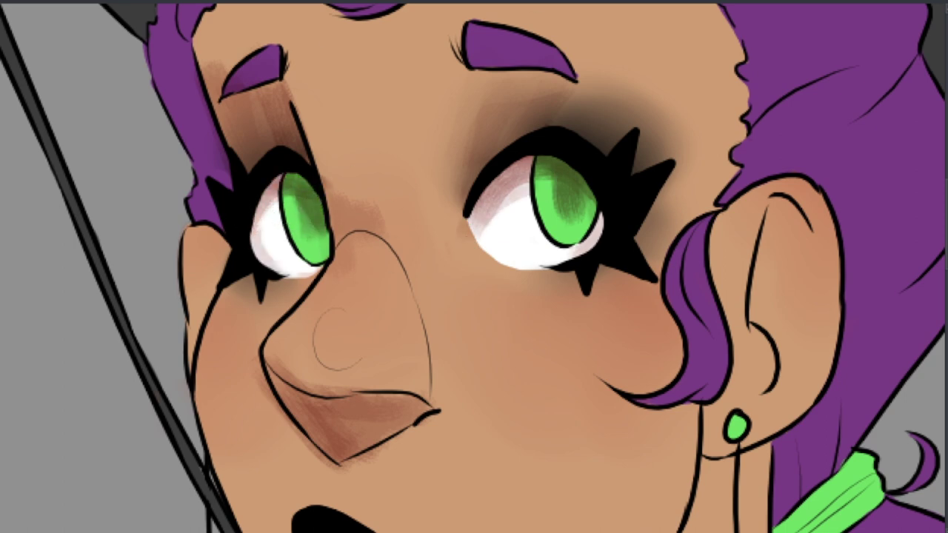
pyautogui.moveTo(207, 156); pyautogui.dragTo(162, 326)
pyautogui.moveTo(171, 407); pyautogui.dragTo(186, 69)
pyautogui.scroll(-2, 186, 69)
pyautogui.moveTo(205, 184)
pyautogui.mouseDown()
pyautogui.moveTo(392, 105)
pyautogui.moveTo(284, 213)
pyautogui.moveTo(355, 197)
pyautogui.mouseUp()
pyautogui.scroll(-2, 374, 176)
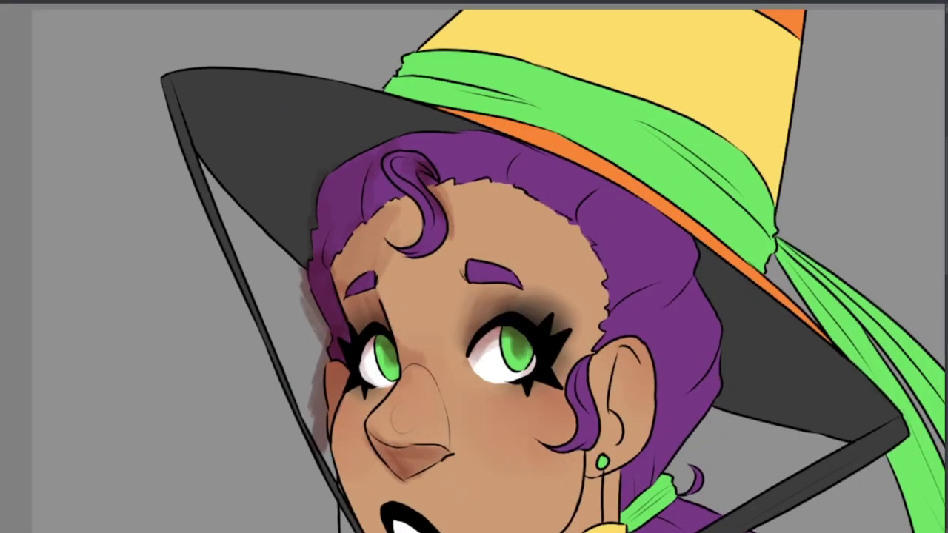
# Shade the hat brim's underside dark reddish brown on both sides of the head, and darken the hair behind the near ear
pyautogui.moveTo(163, 74)
pyautogui.mouseDown()
pyautogui.moveTo(253, 205)
pyautogui.moveTo(289, 89)
pyautogui.moveTo(282, 96)
pyautogui.mouseUp()
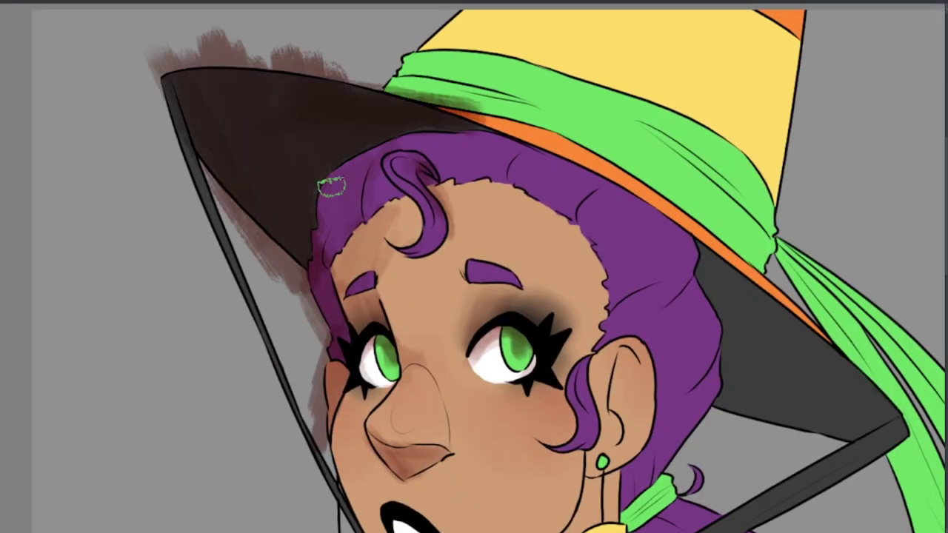
pyautogui.moveTo(318, 280)
pyautogui.mouseDown()
pyautogui.moveTo(385, 59)
pyautogui.moveTo(463, 47)
pyautogui.mouseUp()
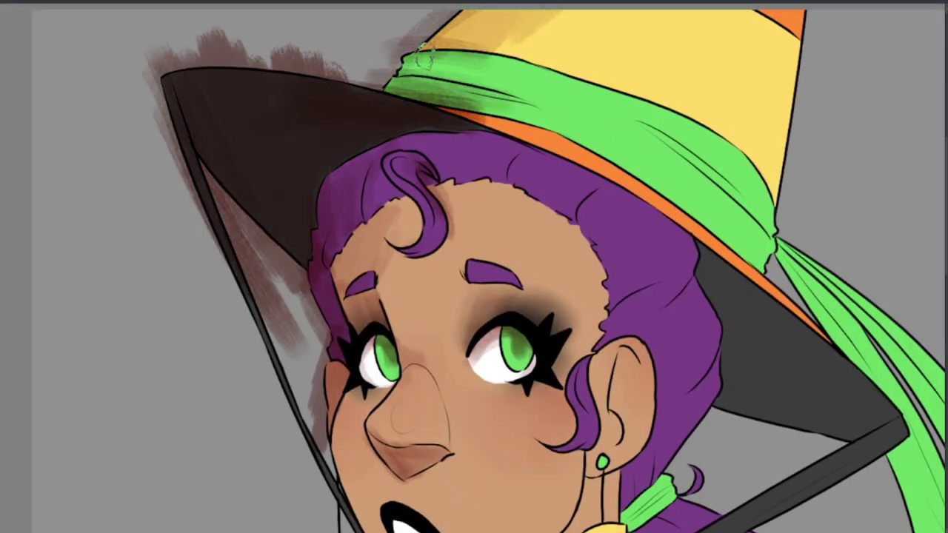
pyautogui.moveTo(703, 252)
pyautogui.mouseDown()
pyautogui.moveTo(829, 452)
pyautogui.moveTo(866, 409)
pyautogui.moveTo(625, 347)
pyautogui.mouseUp()
pyautogui.moveTo(444, 429)
pyautogui.mouseDown()
pyautogui.moveTo(455, 318)
pyautogui.moveTo(437, 193)
pyautogui.moveTo(460, 207)
pyautogui.mouseUp()
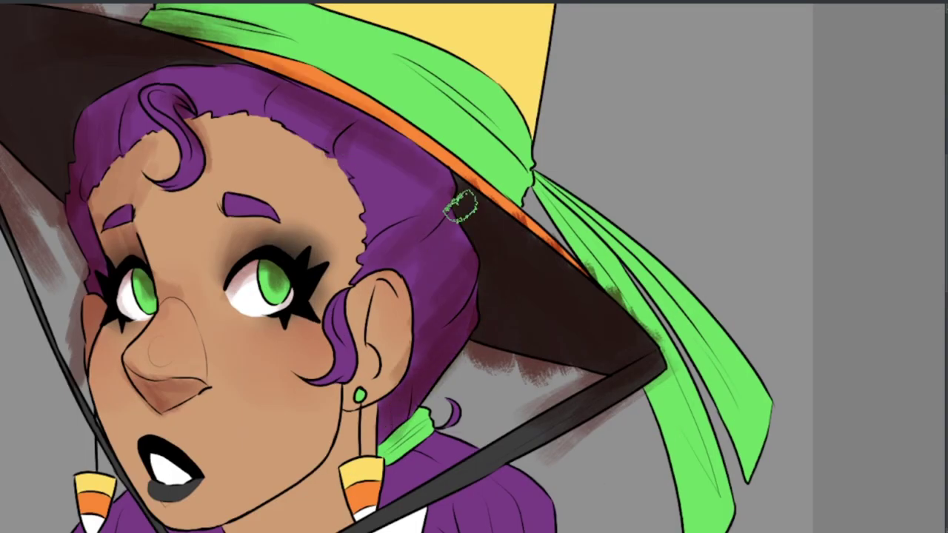
# Shade both ends of the green hat band and the two ribbon tails trailing from it in dark green
pyautogui.moveTo(530, 279)
pyautogui.mouseDown()
pyautogui.moveTo(546, 239)
pyautogui.moveTo(511, 74)
pyautogui.mouseUp()
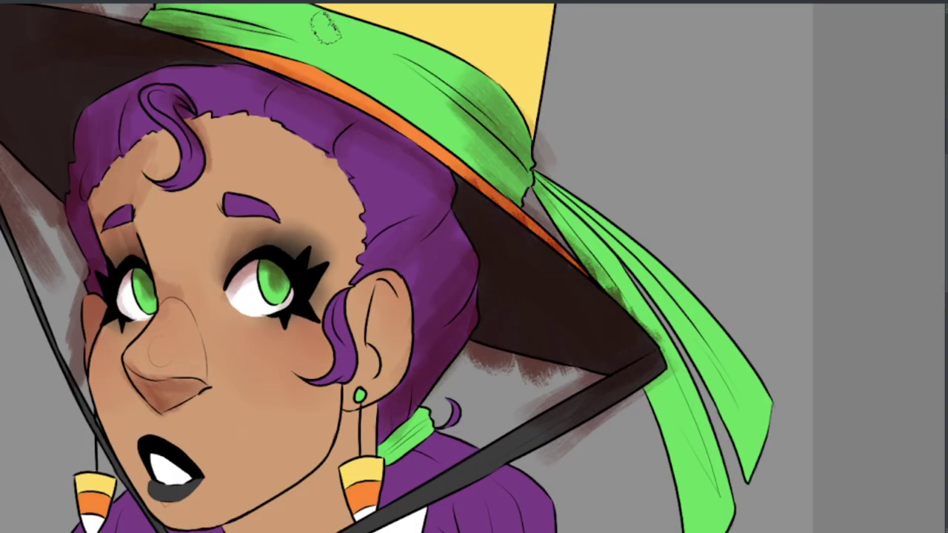
pyautogui.moveTo(517, 171); pyautogui.dragTo(531, 363)
pyautogui.scroll(-3, 495, 226)
pyautogui.scroll(1, 495, 227)
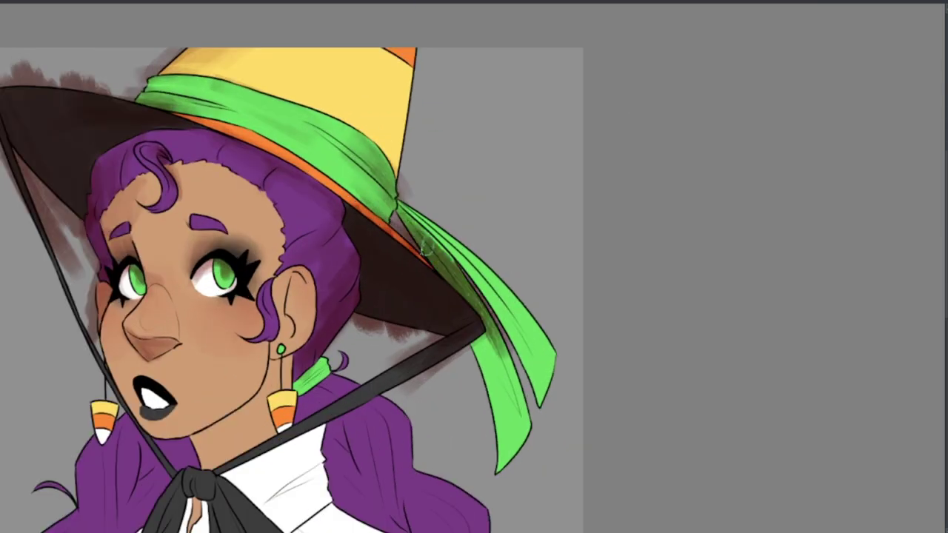
pyautogui.moveTo(533, 459); pyautogui.dragTo(482, 310)
pyautogui.moveTo(474, 296); pyautogui.dragTo(404, 196)
pyautogui.moveTo(455, 237); pyautogui.dragTo(525, 374)
pyautogui.hotkey('ctrl', 'z')
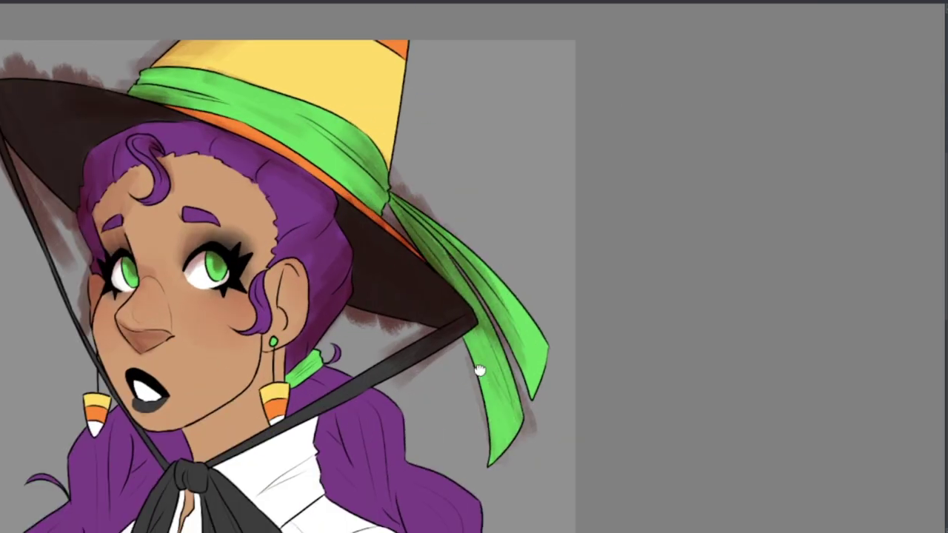
pyautogui.moveTo(415, 296); pyautogui.dragTo(499, 459)
pyautogui.moveTo(500, 352)
pyautogui.mouseDown()
pyautogui.moveTo(444, 215)
pyautogui.moveTo(415, 326)
pyautogui.moveTo(436, 300)
pyautogui.mouseUp()
# Shade the jawline and neck reddish brown, and darken the skin and shirt opening beneath the bow knot
pyautogui.scroll(-2, 439, 183)
pyautogui.scroll(2, 437, 296)
pyautogui.scroll(2, 360, 309)
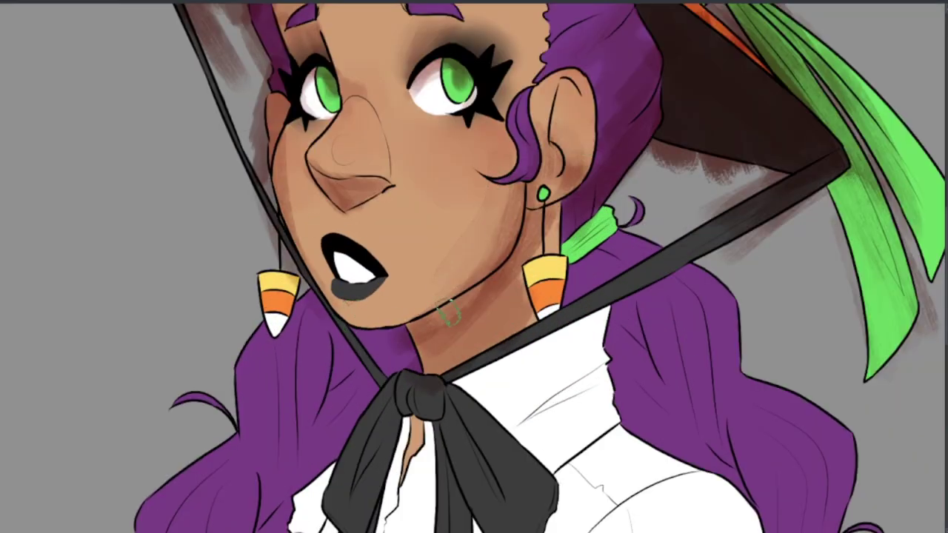
pyautogui.moveTo(448, 315); pyautogui.dragTo(474, 348)
pyautogui.moveTo(415, 414); pyautogui.dragTo(407, 503)
pyautogui.moveTo(436, 437); pyautogui.dragTo(444, 518)
# Shade the far candy-corn earring and the far braid, darkest beneath the chin and beside the collar
pyautogui.scroll(-2, 444, 474)
pyautogui.scroll(2, 458, 256)
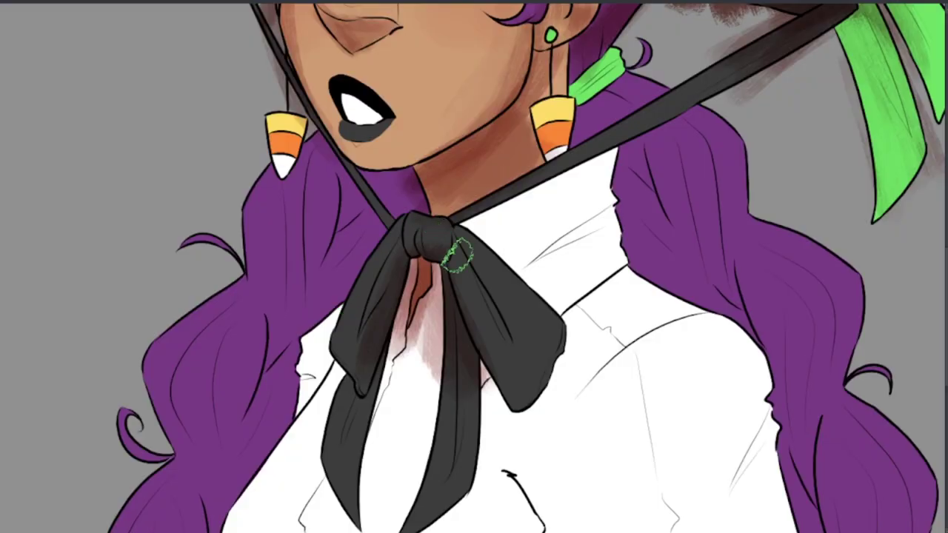
pyautogui.moveTo(276, 111); pyautogui.dragTo(261, 169)
pyautogui.moveTo(332, 173)
pyautogui.mouseDown()
pyautogui.moveTo(262, 416)
pyautogui.moveTo(253, 232)
pyautogui.moveTo(323, 309)
pyautogui.moveTo(380, 176)
pyautogui.mouseUp()
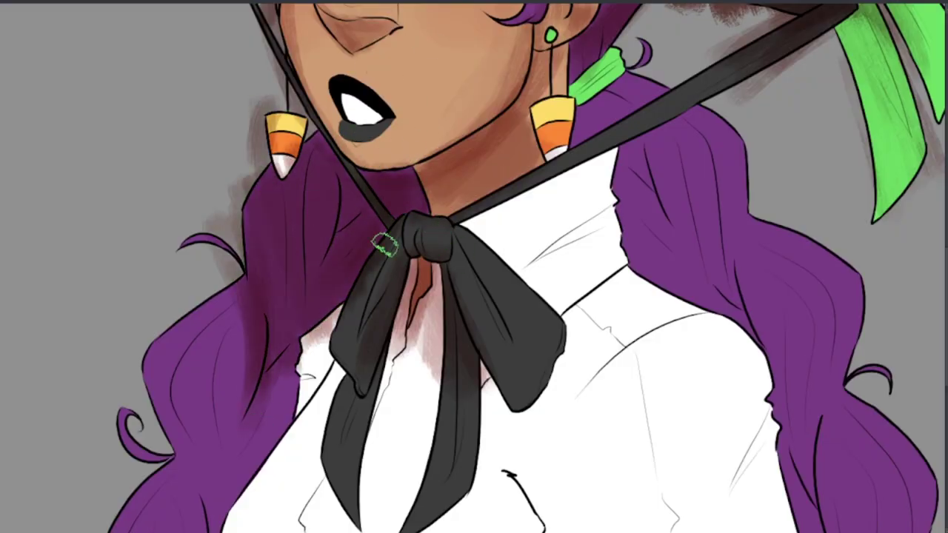
pyautogui.scroll(-3, 363, 13)
pyautogui.moveTo(383, 302); pyautogui.dragTo(441, 209)
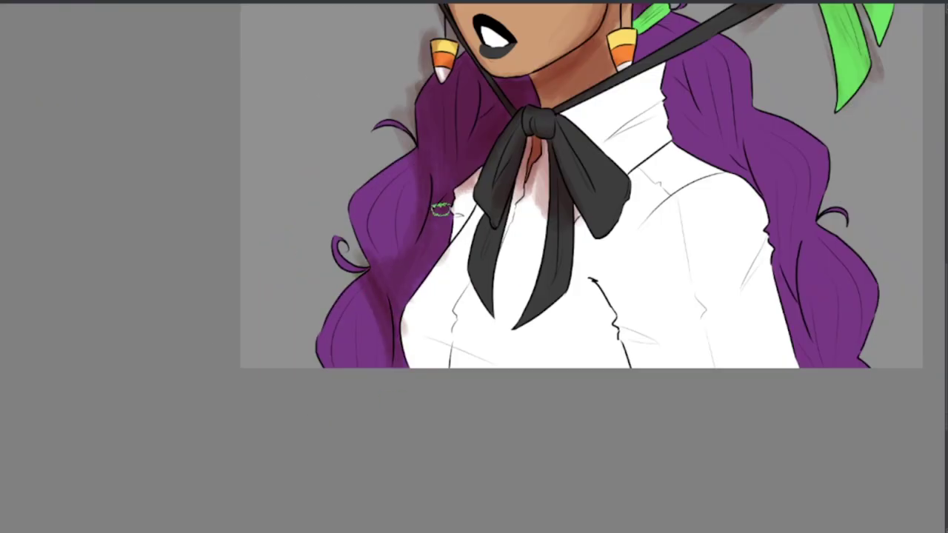
pyautogui.scroll(2, 503, 175)
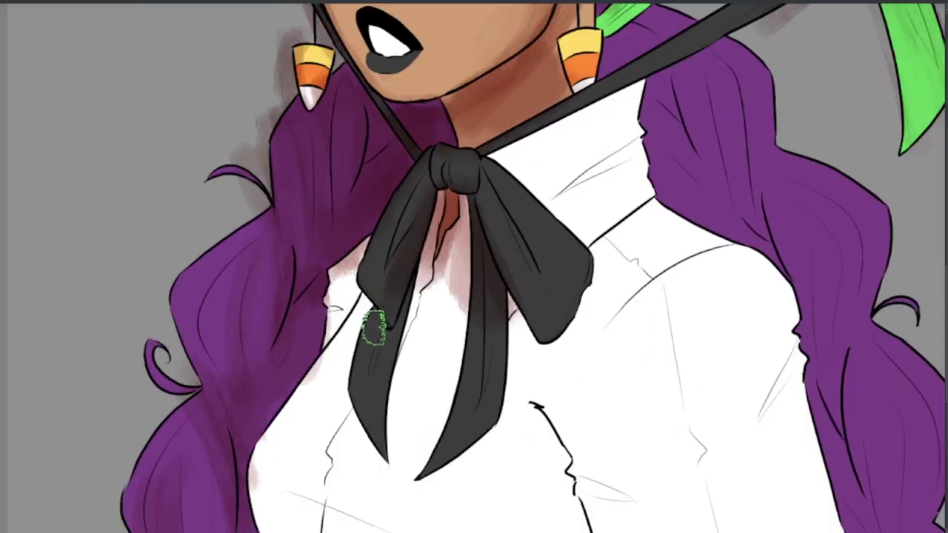
# Shade the black bow's loops and tails, and add reddish shadows to the white shirt front around the chest
pyautogui.moveTo(377, 322)
pyautogui.mouseDown()
pyautogui.moveTo(243, 377)
pyautogui.moveTo(400, 414)
pyautogui.mouseUp()
pyautogui.scroll(-2, 243, 377)
pyautogui.moveTo(507, 403)
pyautogui.mouseDown()
pyautogui.moveTo(327, 399)
pyautogui.moveTo(442, 409)
pyautogui.moveTo(494, 372)
pyautogui.moveTo(335, 195)
pyautogui.moveTo(456, 220)
pyautogui.mouseUp()
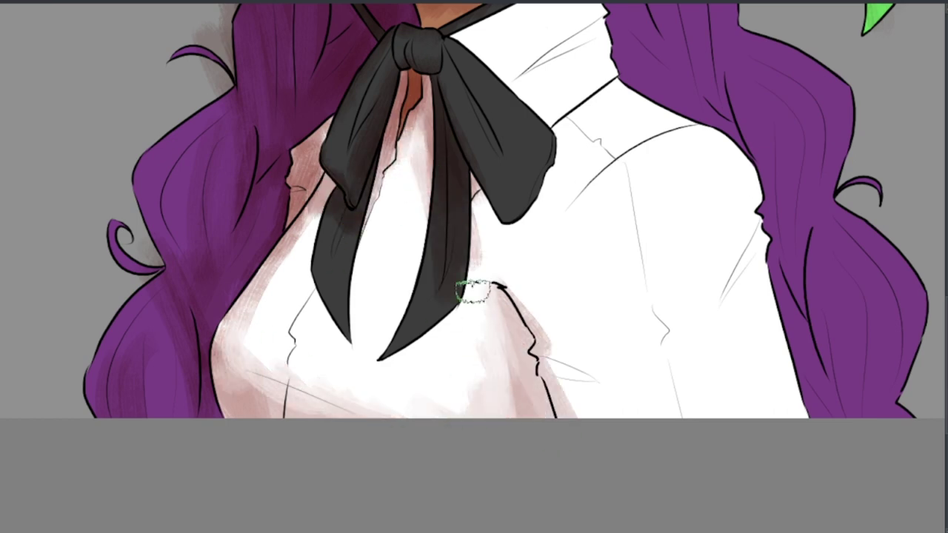
pyautogui.scroll(-2, 469, 283)
pyautogui.scroll(2, 399, 66)
# Shade the shirt collar, the near shoulder yoke and the sleeve folds in soft dusty red
pyautogui.moveTo(285, 126)
pyautogui.mouseDown()
pyautogui.moveTo(219, 164)
pyautogui.moveTo(327, 157)
pyautogui.moveTo(359, 98)
pyautogui.moveTo(249, 247)
pyautogui.mouseUp()
pyautogui.scroll(-2, 249, 247)
pyautogui.hscroll(2, 249, 247)
pyautogui.moveTo(466, 311)
pyautogui.mouseDown()
pyautogui.moveTo(280, 447)
pyautogui.moveTo(439, 400)
pyautogui.mouseUp()
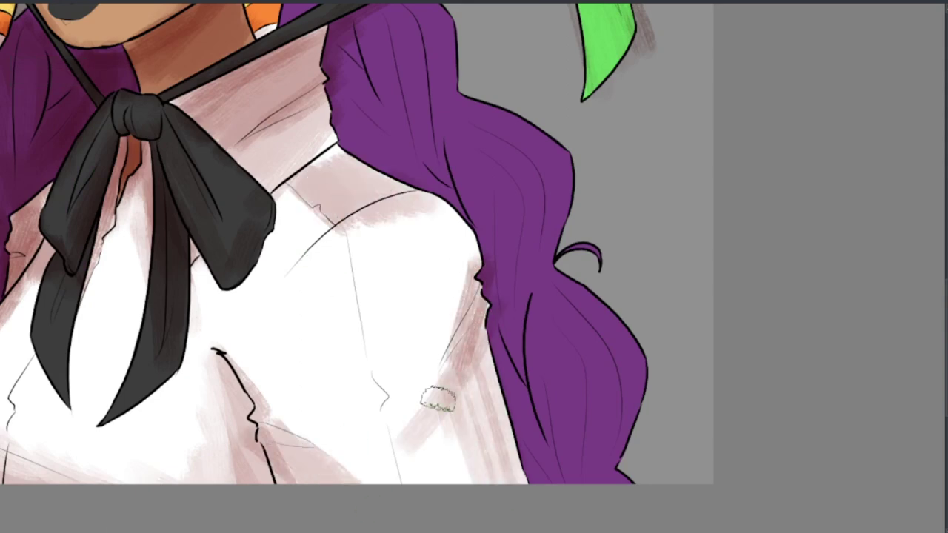
pyautogui.moveTo(304, 178)
pyautogui.mouseDown()
pyautogui.moveTo(431, 212)
pyautogui.moveTo(422, 501)
pyautogui.moveTo(315, 197)
pyautogui.mouseUp()
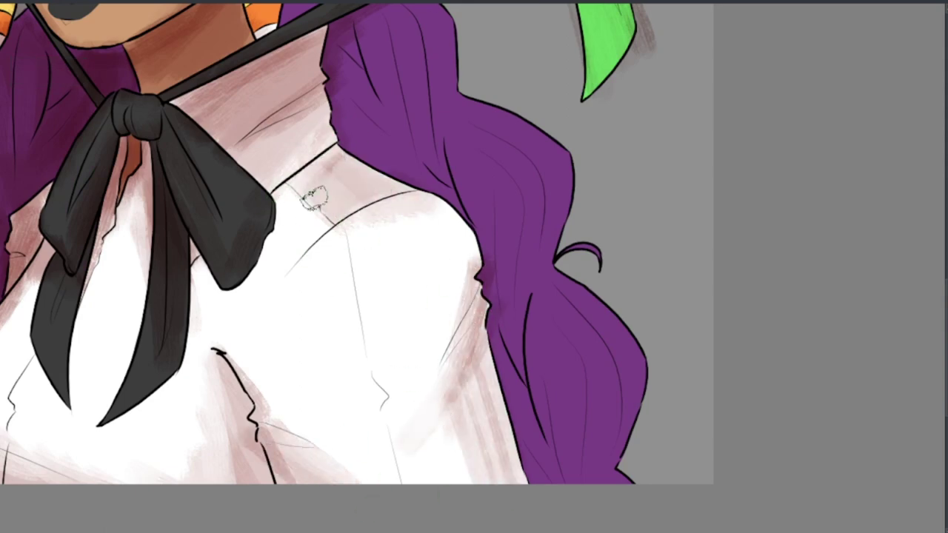
# Shade the green hair tie and the folds and edges of the near braid dark purple
pyautogui.scroll(5, 453, 300)
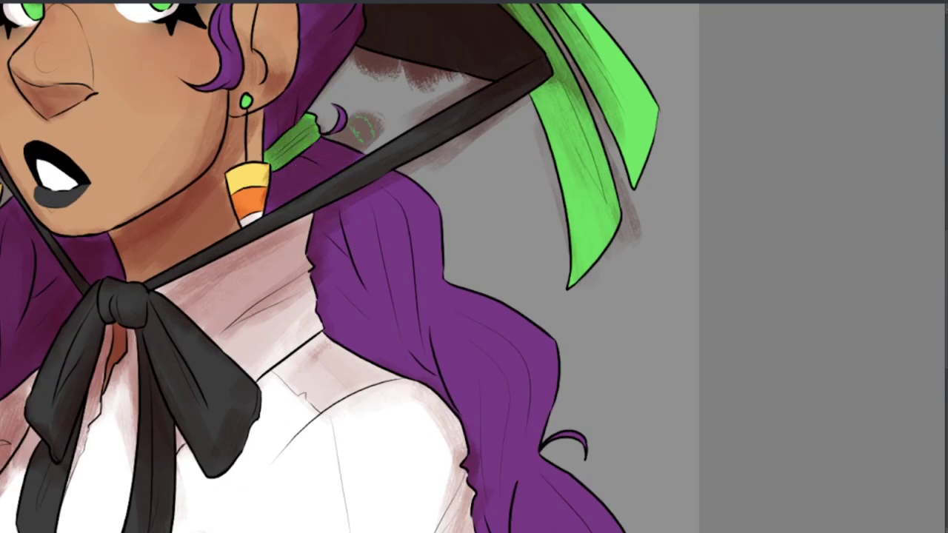
pyautogui.scroll(-5, 459, 423)
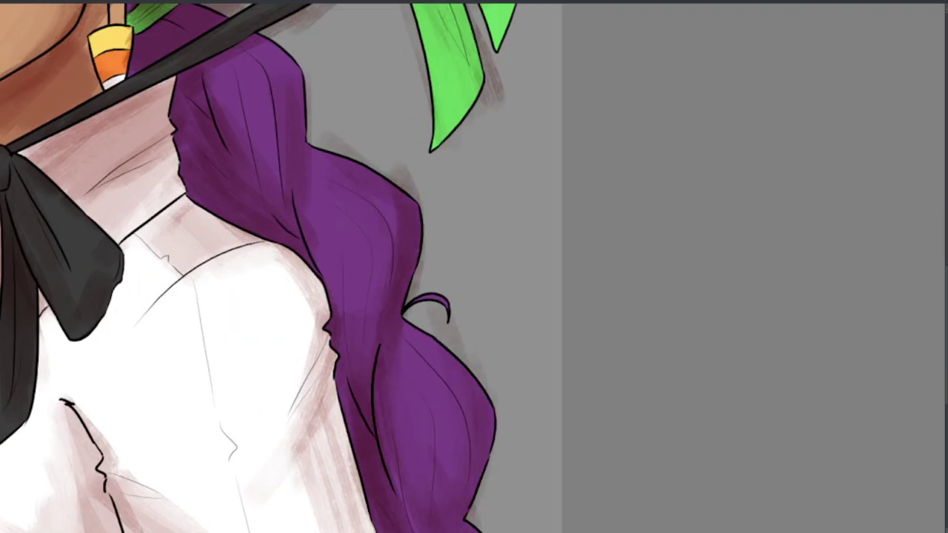
pyautogui.scroll(-2, 377, 304)
# Shade the near edge of the yellow hat crown and the outer end of the near eyebrow
pyautogui.scroll(3, 427, 258)
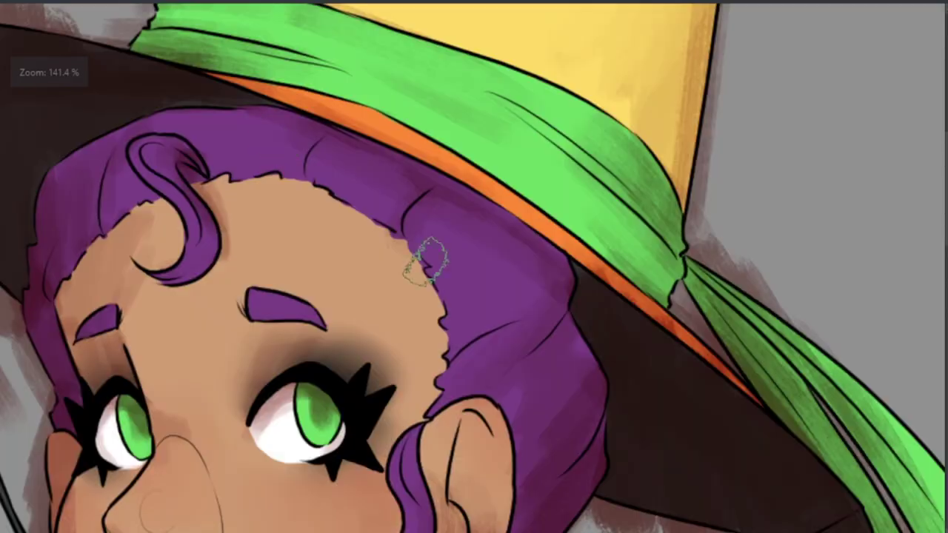
pyautogui.scroll(2, 313, 158)
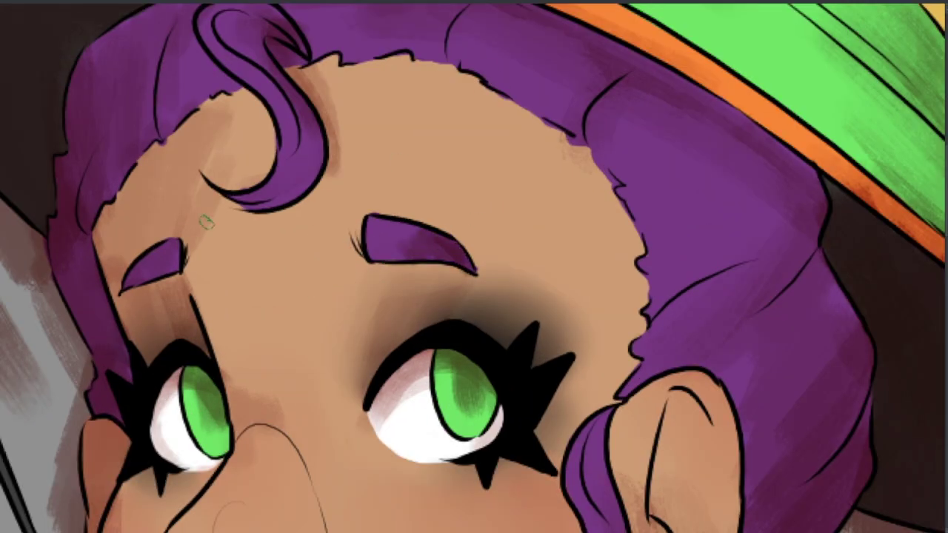
# Shade both candy-corn earrings, and select the background around the figure to clear the shading spilled outside the lineart
pyautogui.scroll(-6, 288, 111)
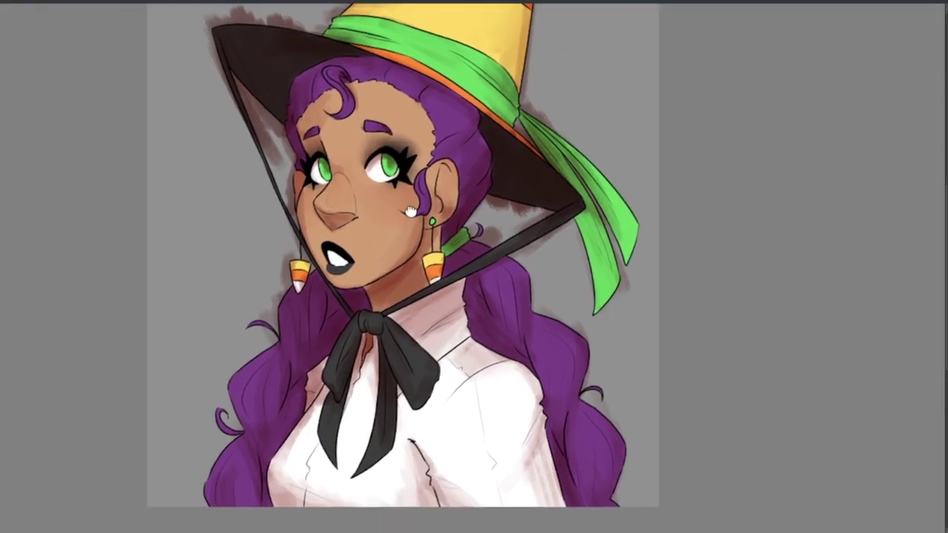
pyautogui.scroll(4, 518, 122)
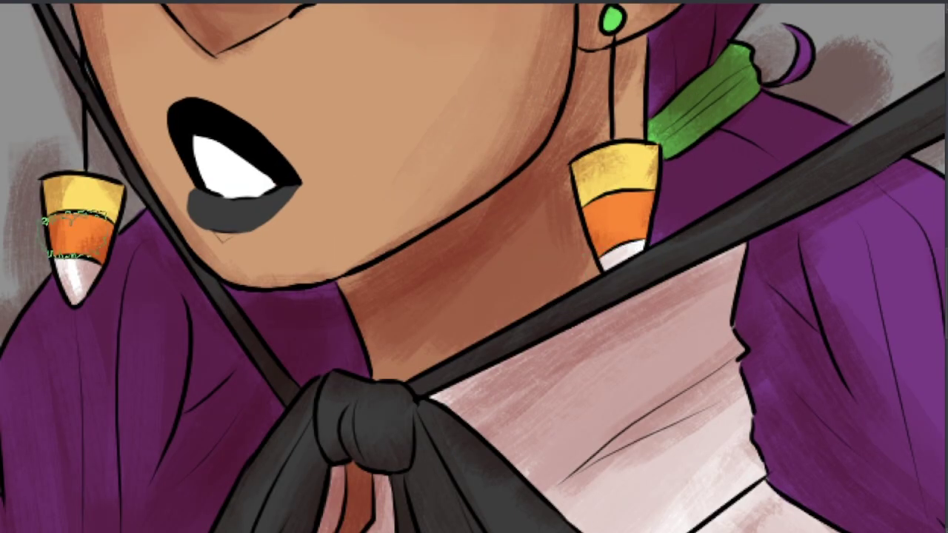
pyautogui.scroll(-4, 518, 122)
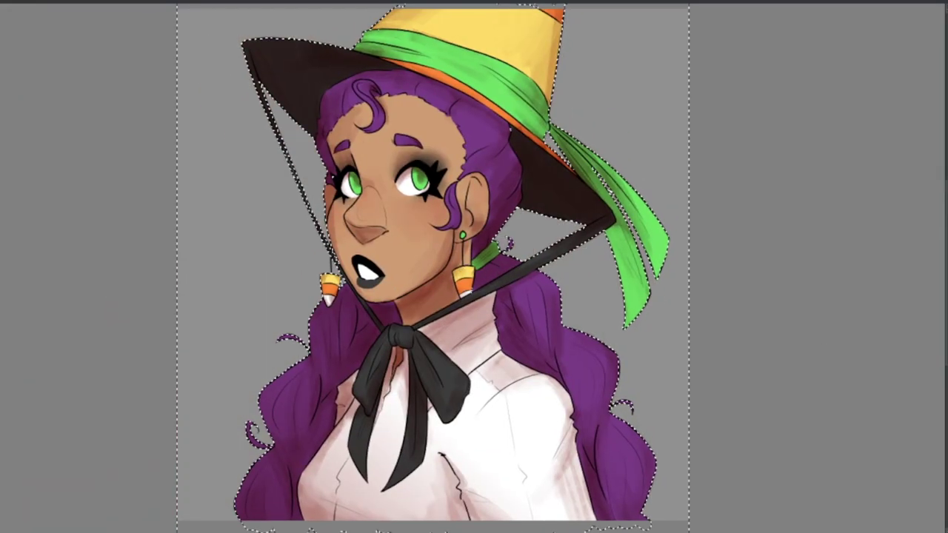
# Add textured reddish-brown shading to the inner folds and lower part of the near ear
pyautogui.scroll(4, 533, 289)
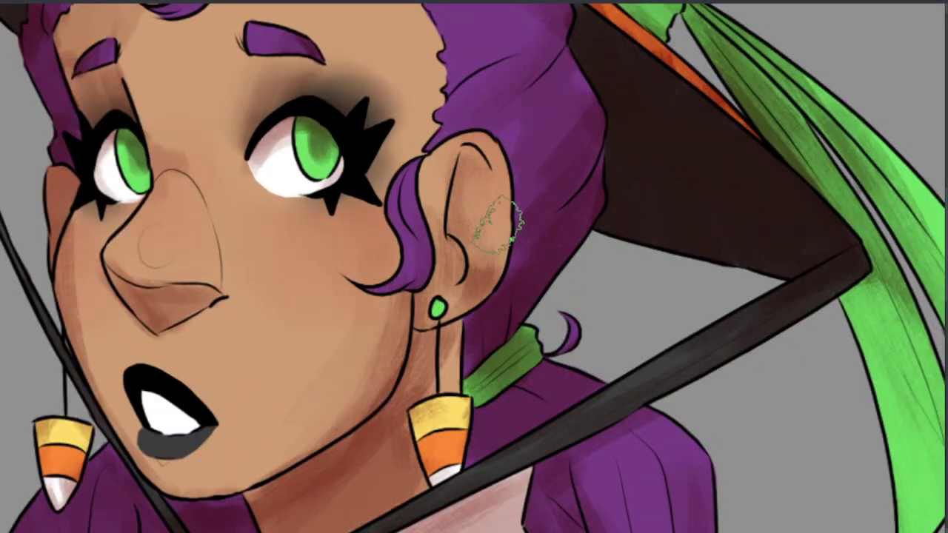
pyautogui.scroll(2, 503, 207)
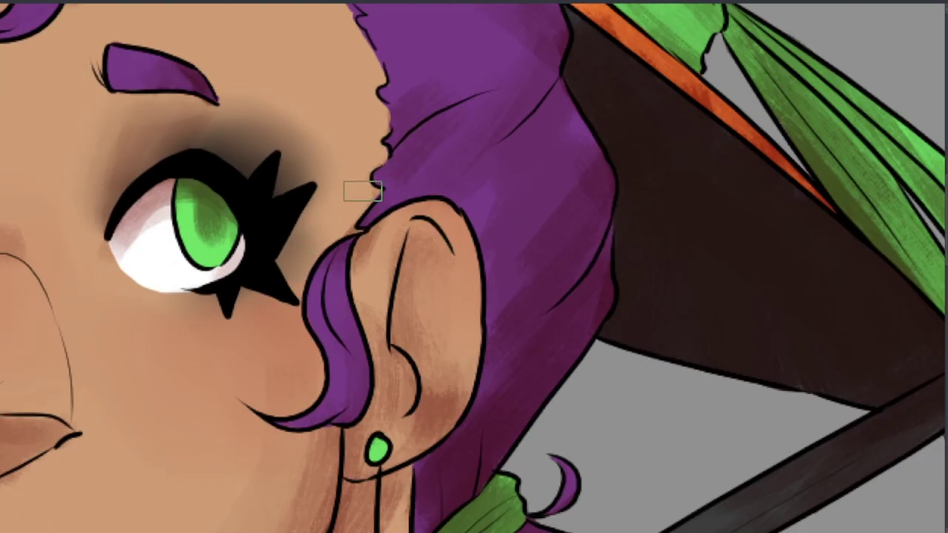
pyautogui.scroll(-4, 364, 136)
pyautogui.scroll(5, 355, 178)
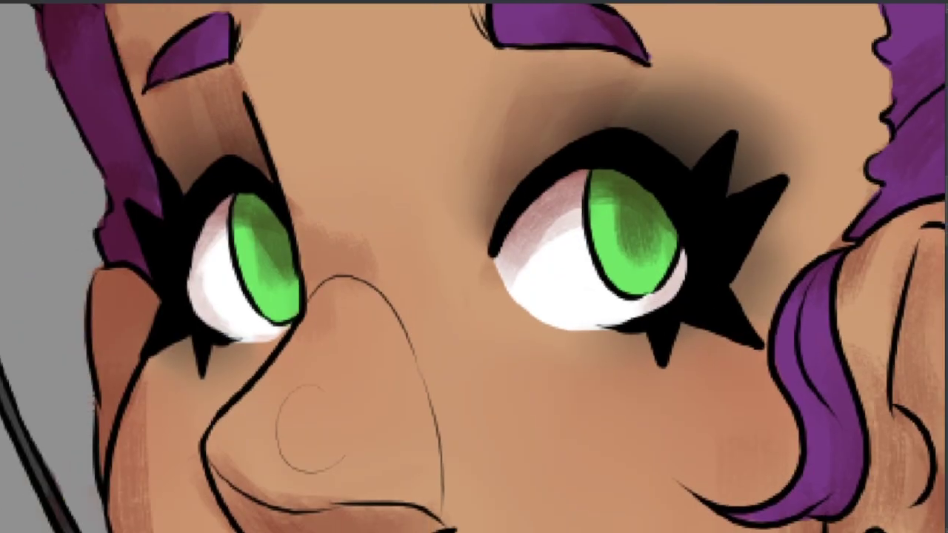
pyautogui.scroll(-5, 257, 291)
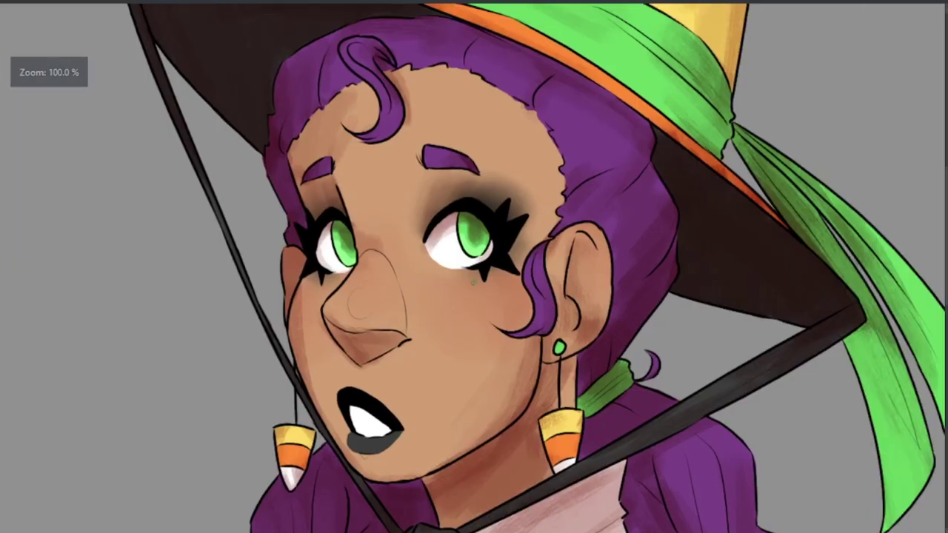
pyautogui.scroll(2, 257, 291)
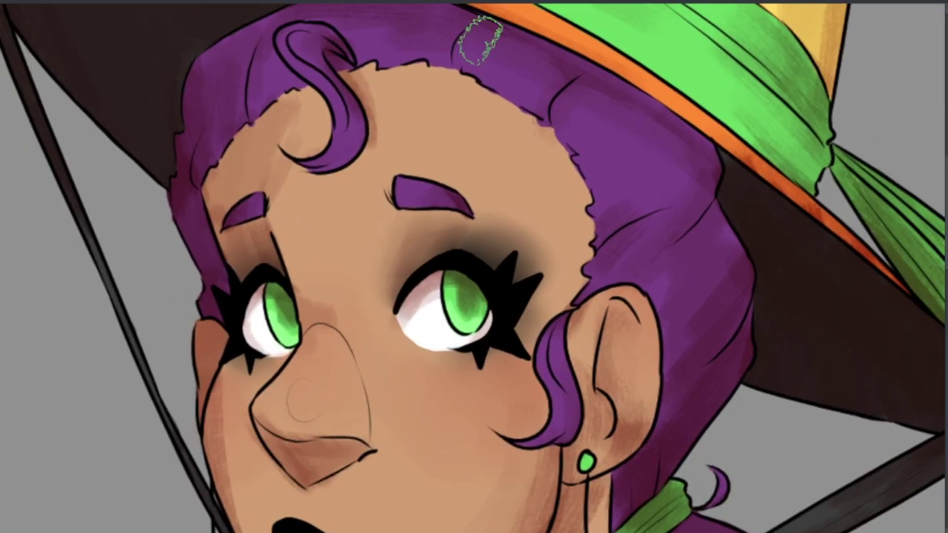
# Paint lighter magenta-purple highlights on the top hair, forehead curl, eyebrows and both braids
pyautogui.moveTo(480, 39)
pyautogui.mouseDown()
pyautogui.moveTo(602, 200)
pyautogui.moveTo(329, 96)
pyautogui.mouseUp()
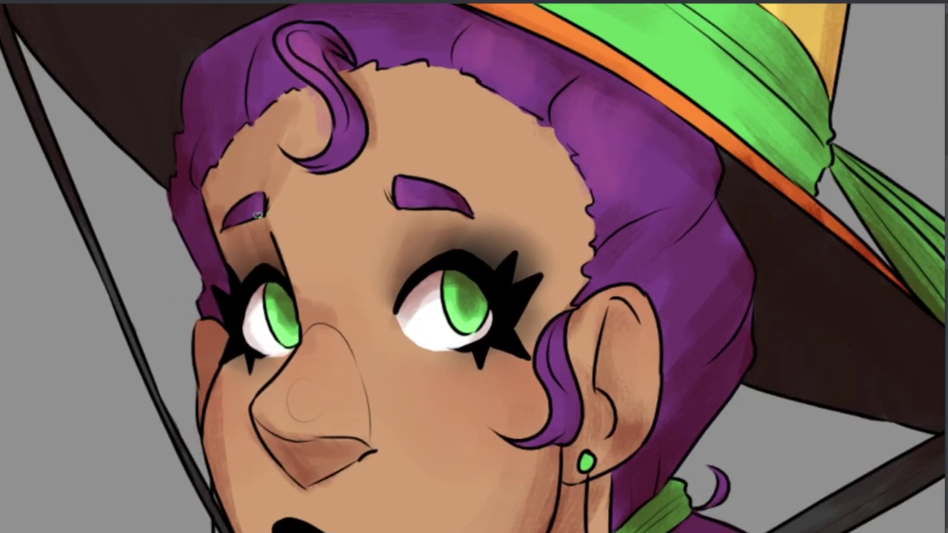
pyautogui.scroll(-5, 551, 353)
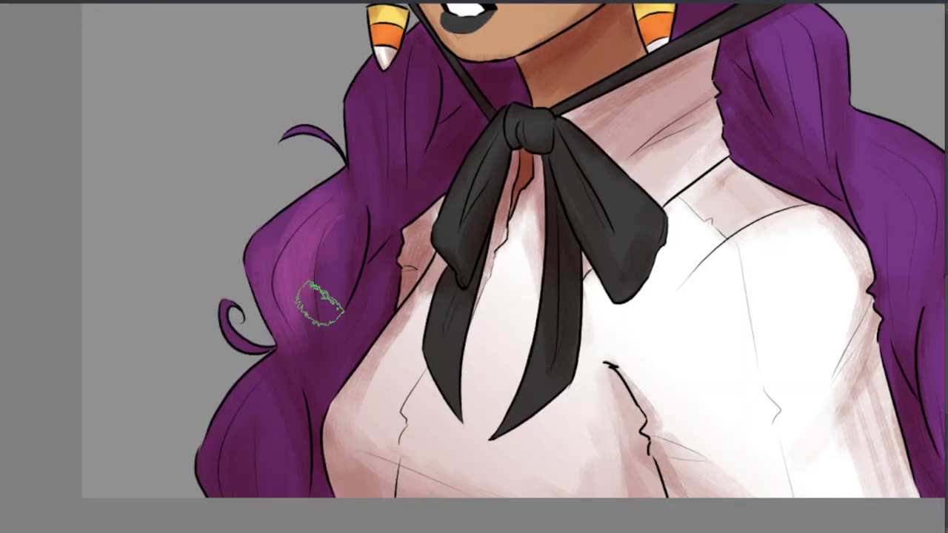
pyautogui.scroll(-2, 317, 296)
pyautogui.scroll(1, 328, 330)
pyautogui.scroll(-3, 594, 416)
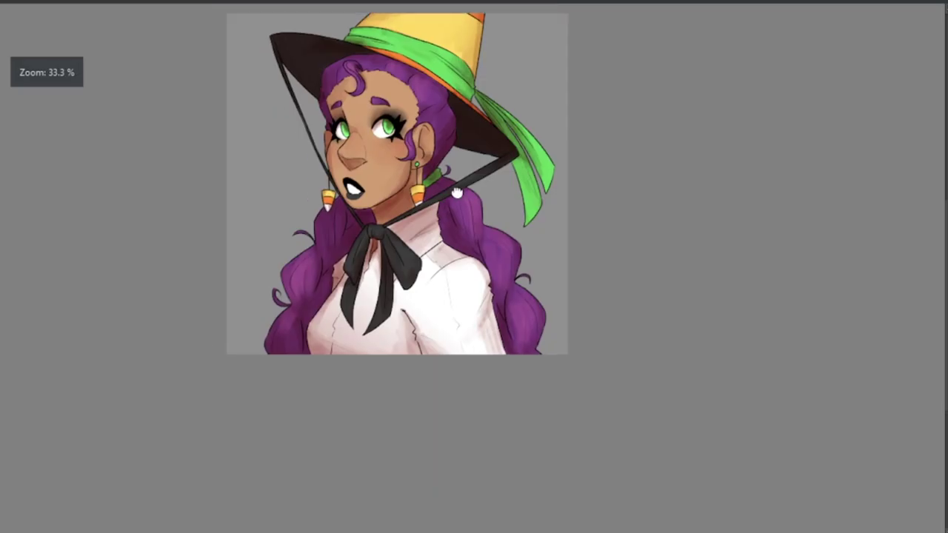
# Paint bright green highlights along the middle of the hat band and pale yellow ones on the hat crown
pyautogui.scroll(6, 480, 312)
pyautogui.moveTo(480, 312); pyautogui.dragTo(538, 387)
pyautogui.moveTo(341, 126)
pyautogui.mouseDown()
pyautogui.moveTo(503, 237)
pyautogui.moveTo(576, 266)
pyautogui.mouseUp()
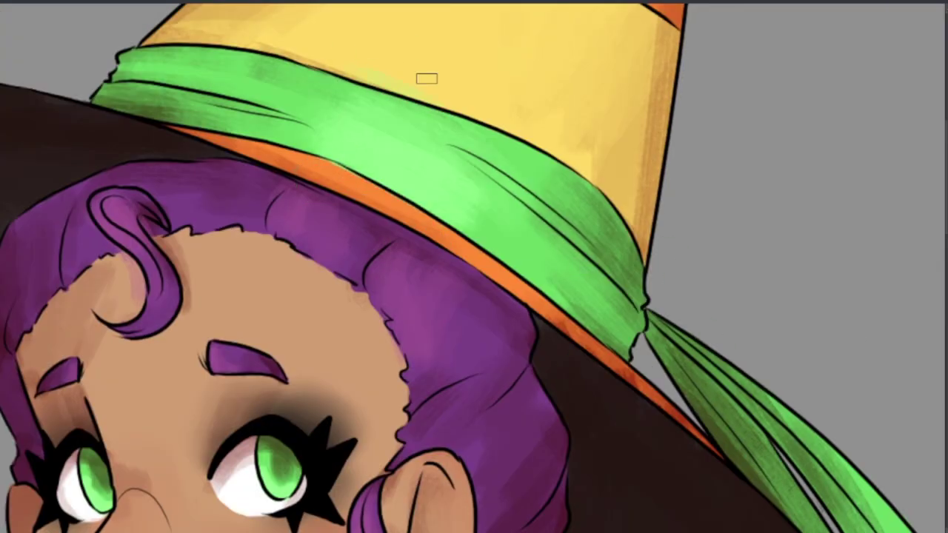
pyautogui.scroll(-3, 476, 207)
pyautogui.scroll(1, 422, 106)
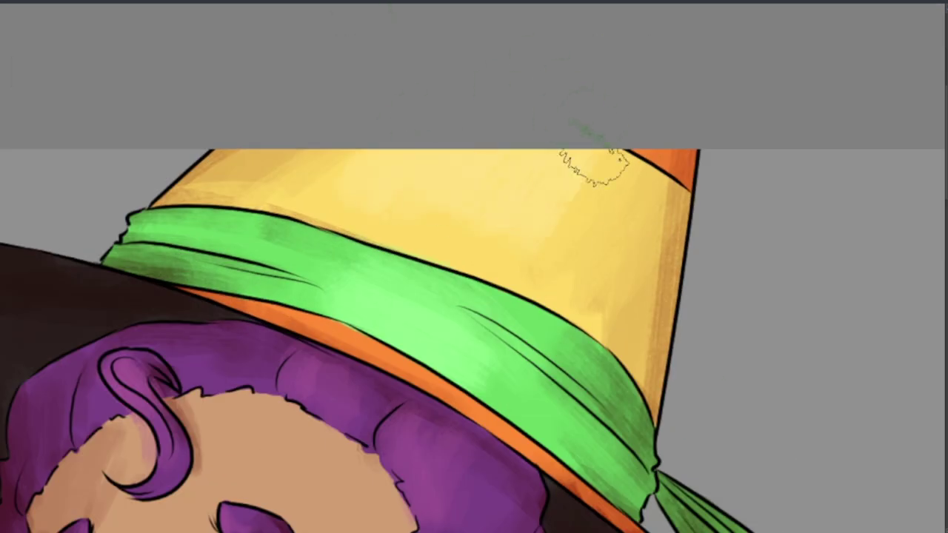
# Paint soft grey highlights on the loops and knot of the black bow
pyautogui.scroll(-3, 644, 163)
pyautogui.scroll(3, 487, 250)
pyautogui.scroll(3, 486, 250)
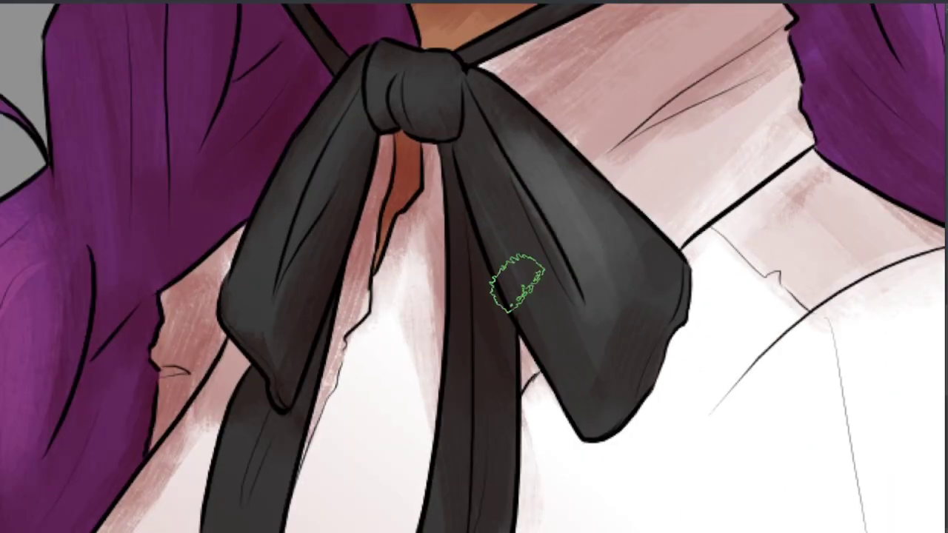
pyautogui.scroll(-4, 417, 199)
pyautogui.scroll(3, 418, 200)
pyautogui.scroll(-3, 450, 271)
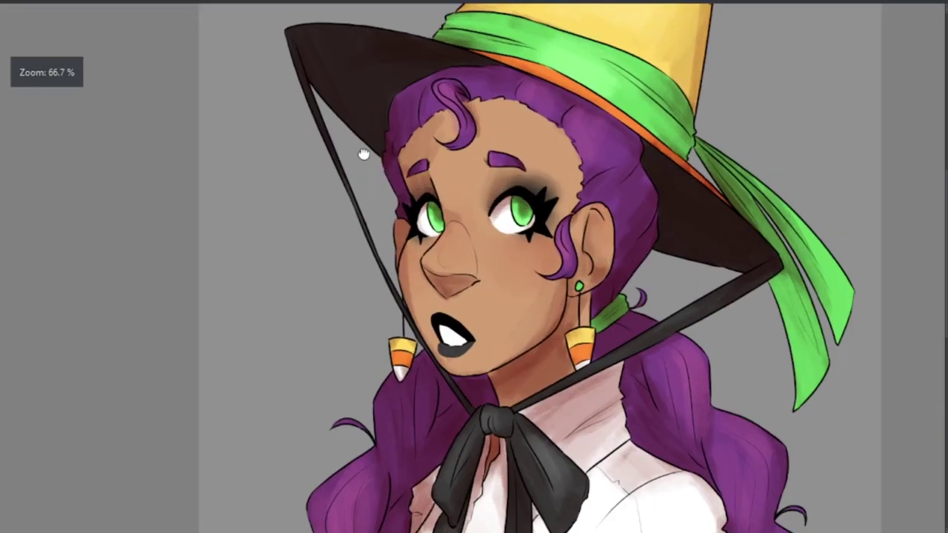
# Paint soft grey highlights along both sides of the hat's black chin strap
pyautogui.scroll(2, 363, 152)
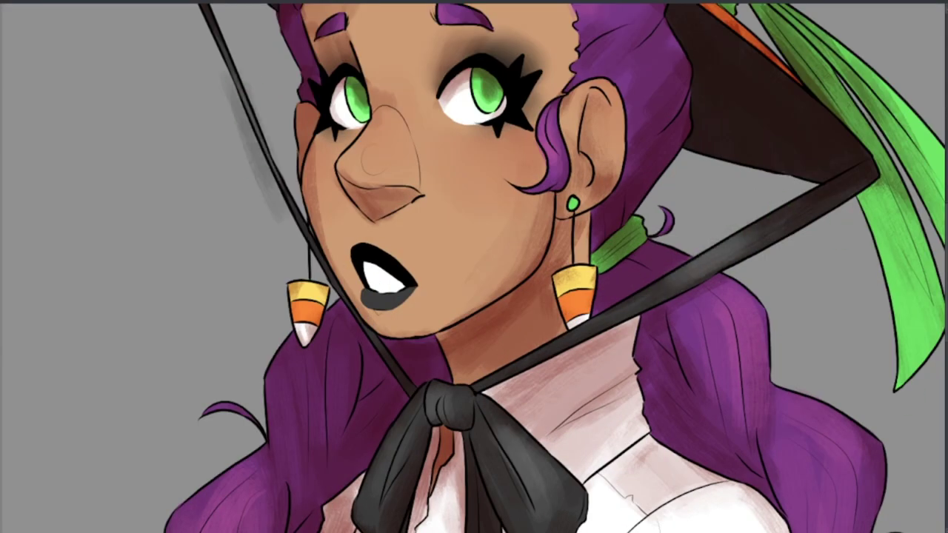
pyautogui.scroll(-3, 720, 297)
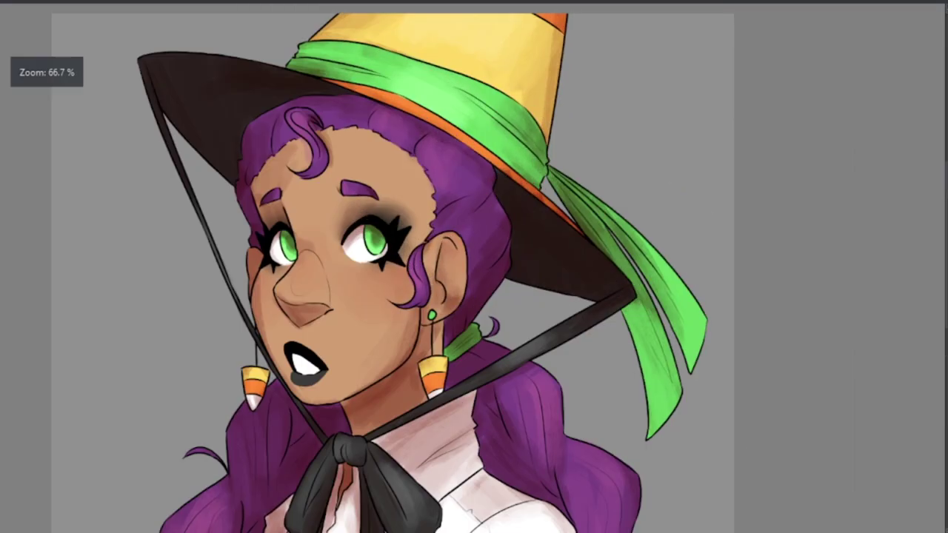
pyautogui.scroll(3, 720, 297)
# Paint bright green highlights on the hanging ribbon tails and clean up the paint spilling past their edges
pyautogui.moveTo(426, 214); pyautogui.dragTo(456, 422)
pyautogui.moveTo(518, 67); pyautogui.dragTo(566, 274)
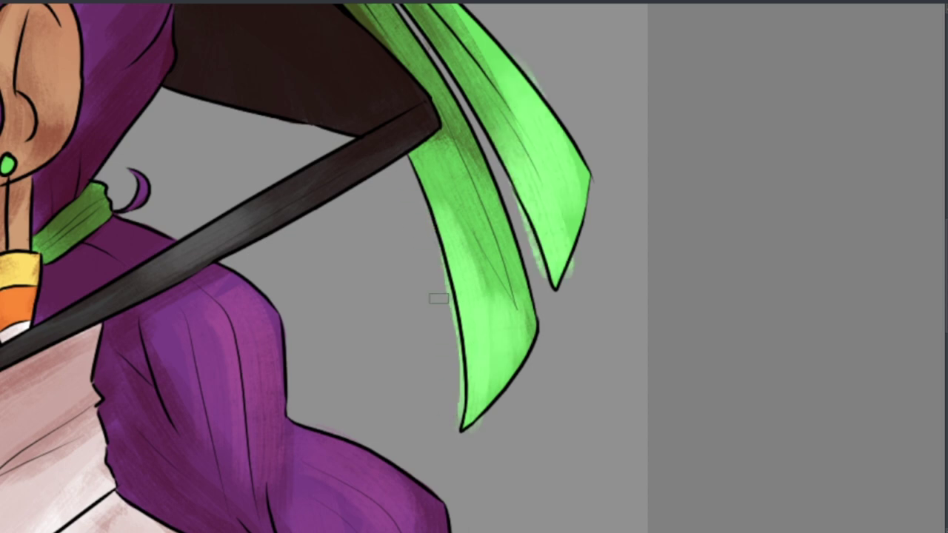
pyautogui.scroll(-3, 525, 59)
# Paint a textured reddish blush across both cheeks and the nose
pyautogui.scroll(3, 348, 150)
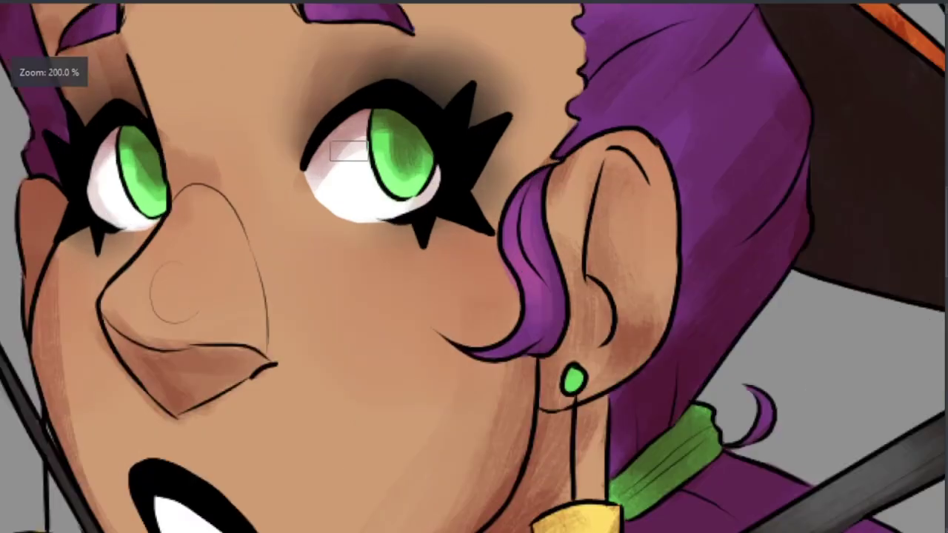
pyautogui.scroll(-2, 302, 85)
pyautogui.scroll(2, 302, 85)
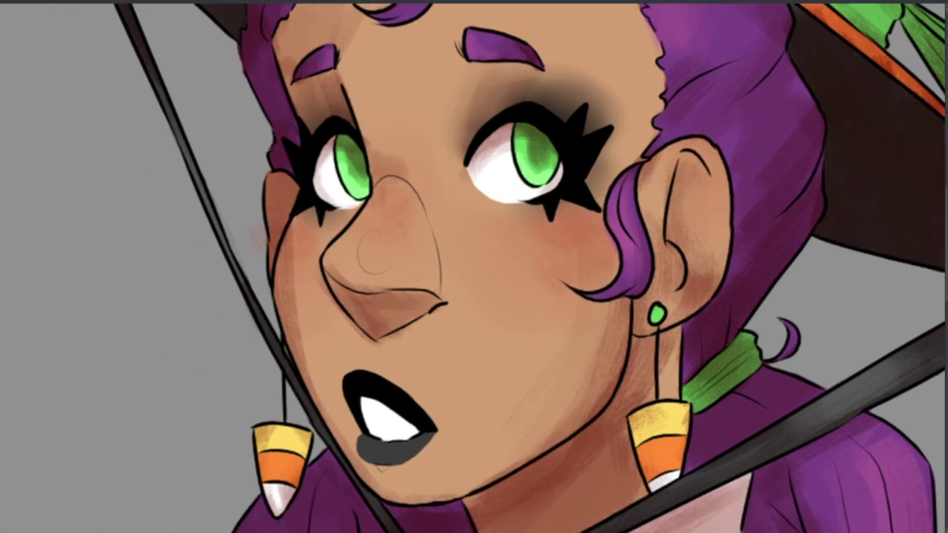
pyautogui.scroll(-2, 600, 323)
pyautogui.scroll(3, 445, 222)
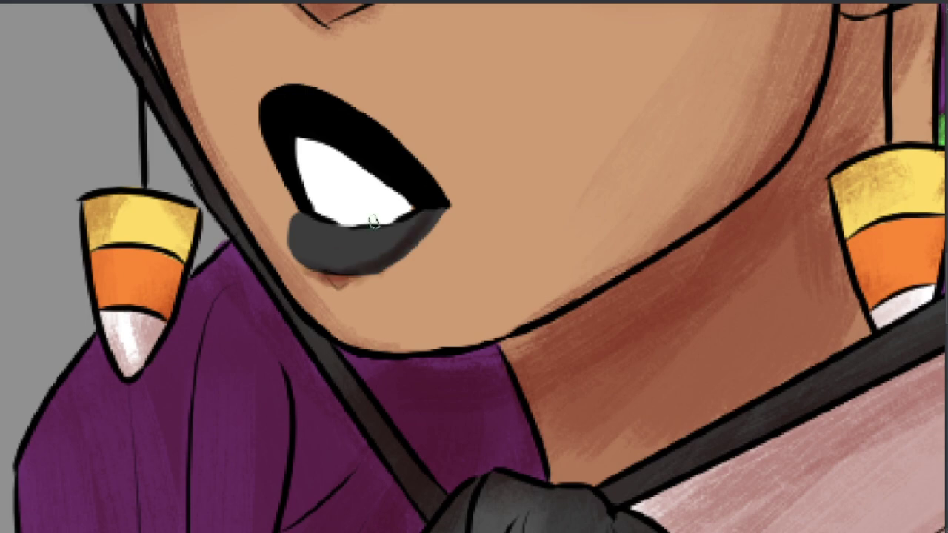
pyautogui.scroll(-3, 423, 214)
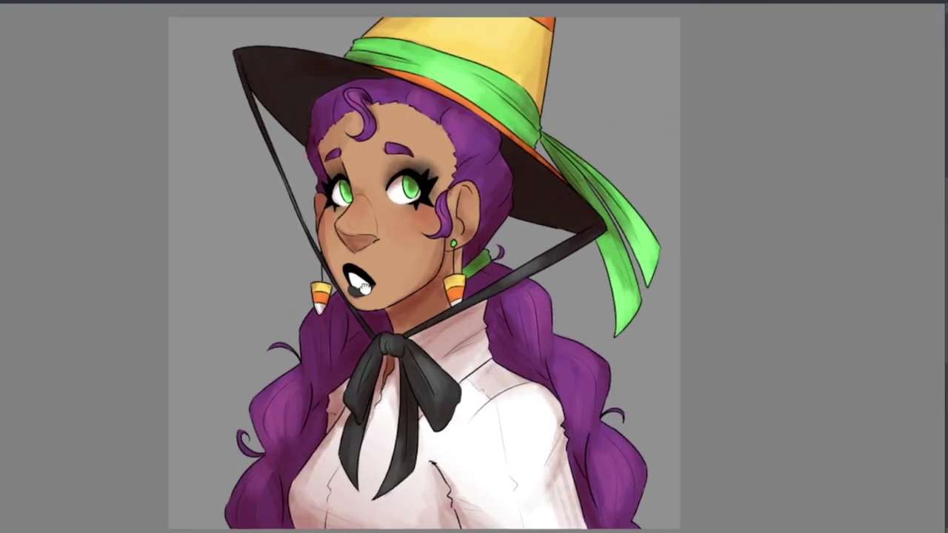
# Draw white glints and star sparkles in both green irises and white edge lines along the spiky eyelash makeup
pyautogui.scroll(4, 367, 185)
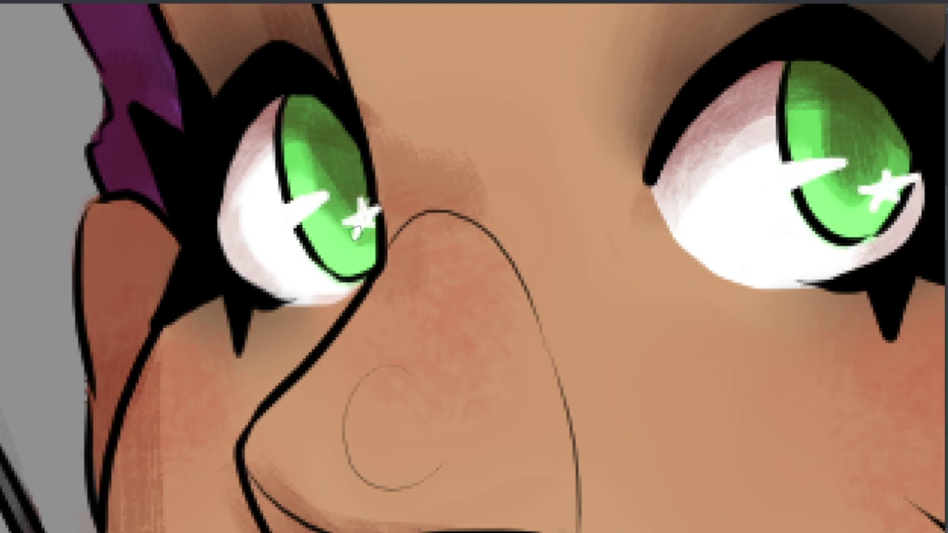
pyautogui.scroll(-2, 473, 266)
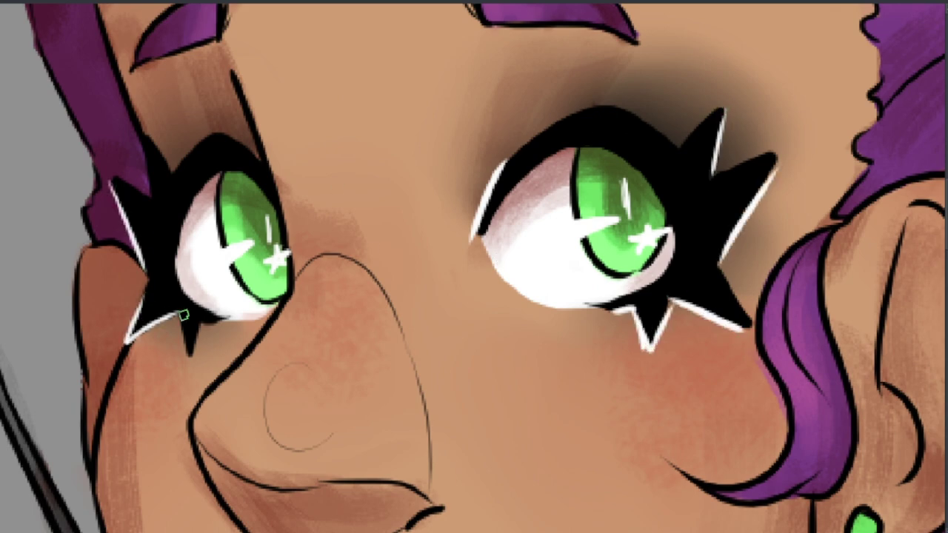
pyautogui.scroll(-3, 296, 406)
# Draw small white stars on the nose and cheeks, and white shine marks on the lips, ear stud and candy-corn earrings
pyautogui.scroll(3, 337, 255)
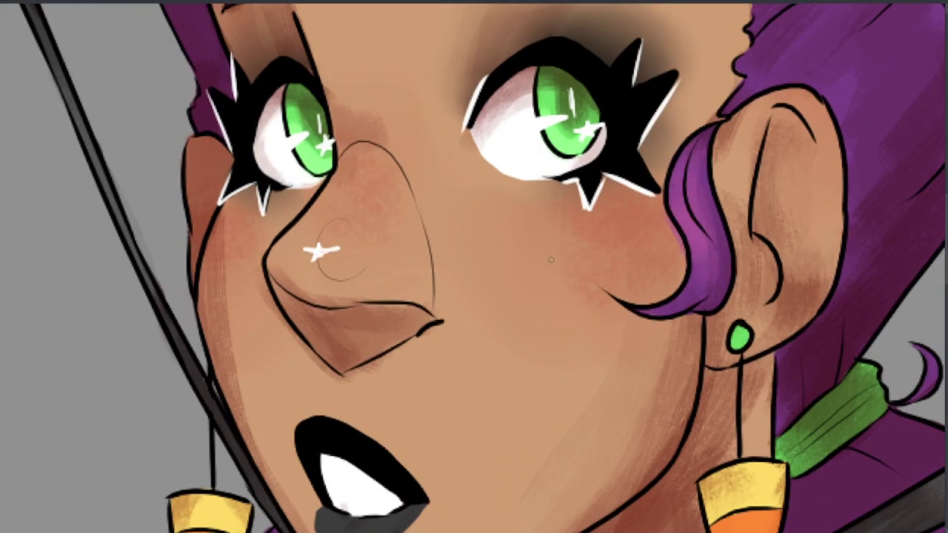
pyautogui.scroll(-3, 782, 356)
pyautogui.scroll(3, 278, 167)
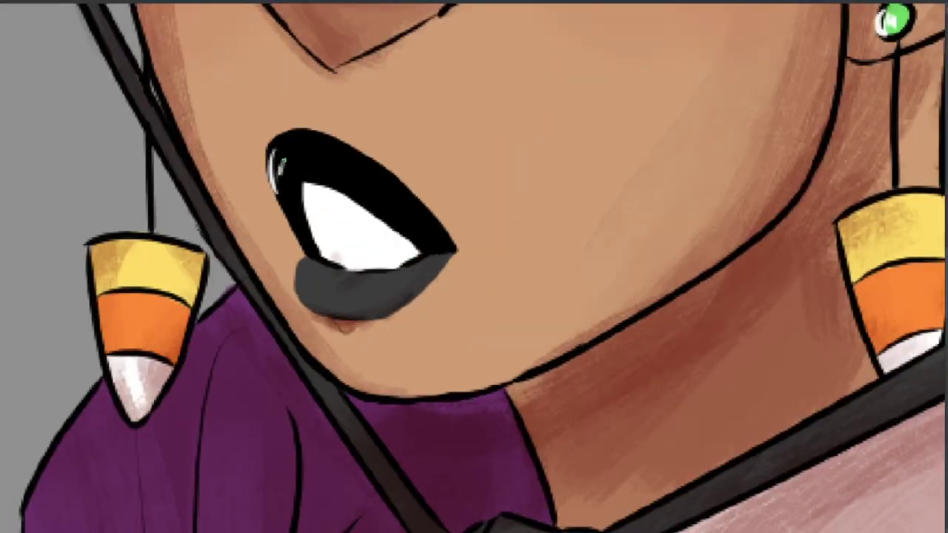
pyautogui.scroll(-1, 194, 472)
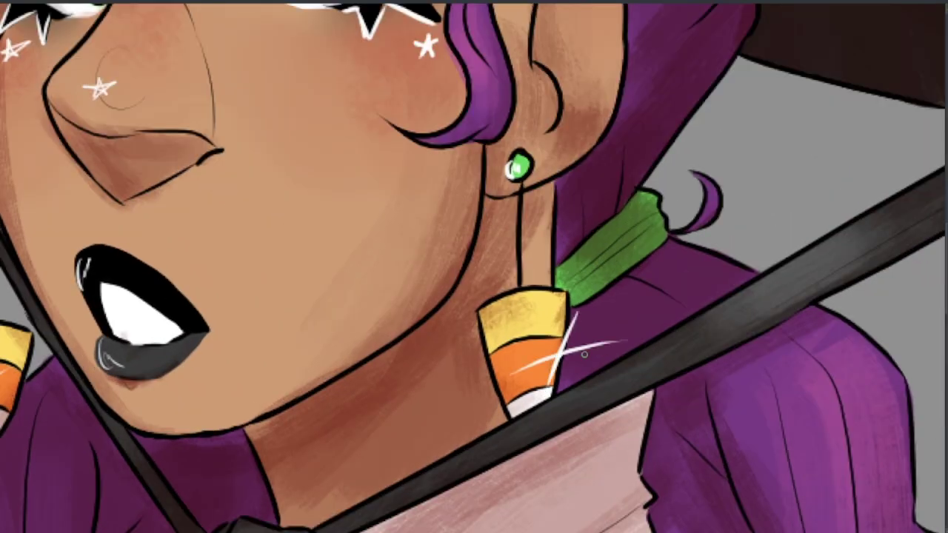
# Add thin white shine strokes to the forehead curl, side curl, eyebrows and hair along the hairline
pyautogui.scroll(-3, 584, 355)
pyautogui.scroll(3, 473, 266)
pyautogui.scroll(-2, 235, 306)
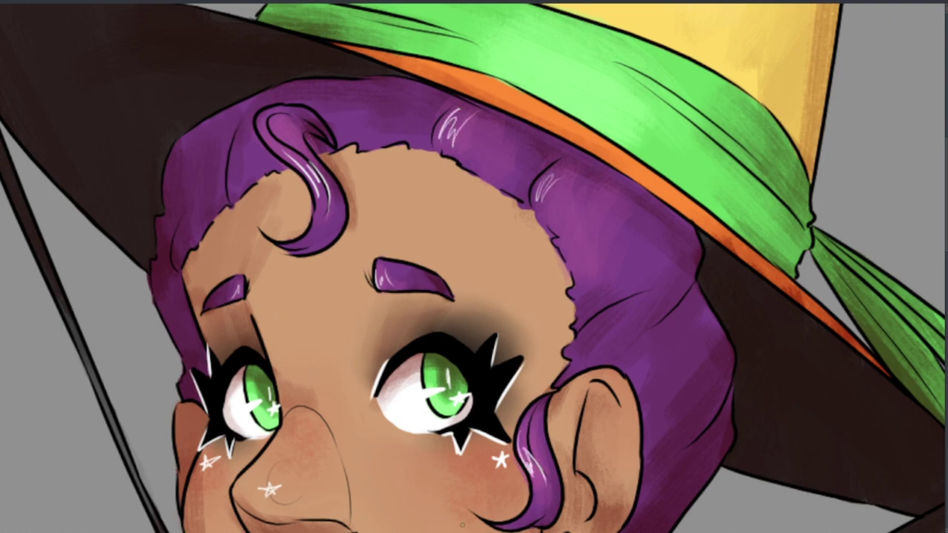
# Add white shine strokes to the green hat band and the yellow hat crown
pyautogui.scroll(-5, 462, 524)
pyautogui.scroll(5, 377, 202)
pyautogui.scroll(-5, 473, 150)
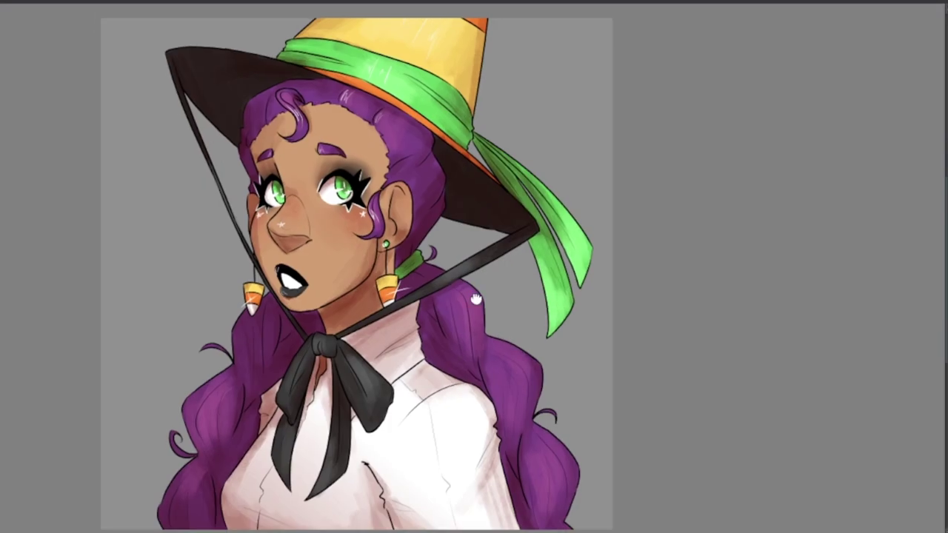
# Add white shine strokes to the black bow's knot and loops and to the green ribbon tail
pyautogui.scroll(5, 441, 196)
pyautogui.scroll(-5, 237, 455)
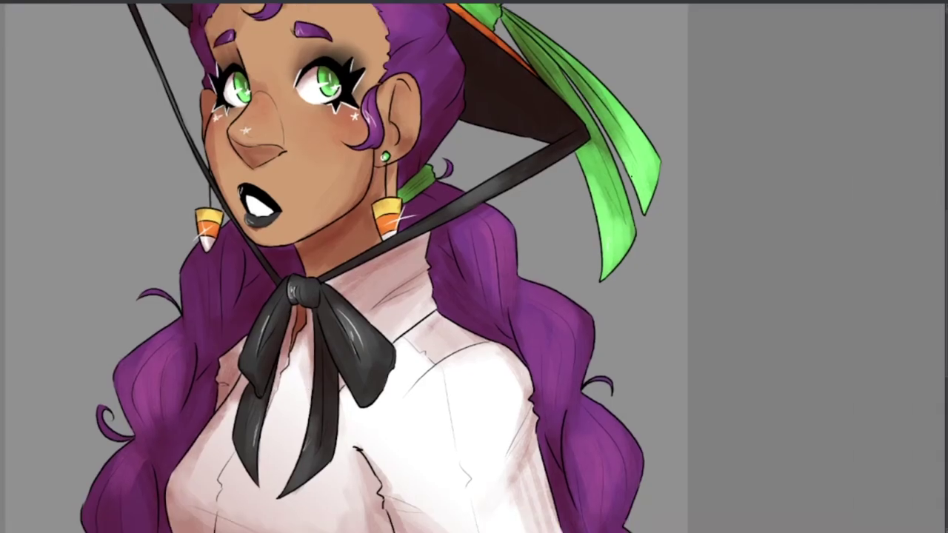
pyautogui.scroll(5, 338, 205)
pyautogui.scroll(-5, 473, 266)
pyautogui.scroll(5, 543, 308)
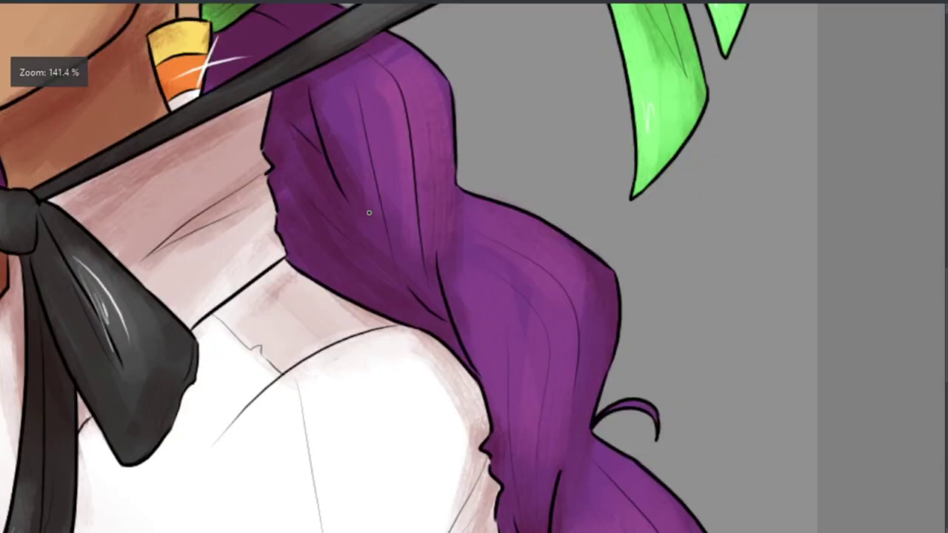
# Add curved white shine strokes to the sections of both braids and strengthen those on the forehead curl
pyautogui.scroll(-1, 539, 256)
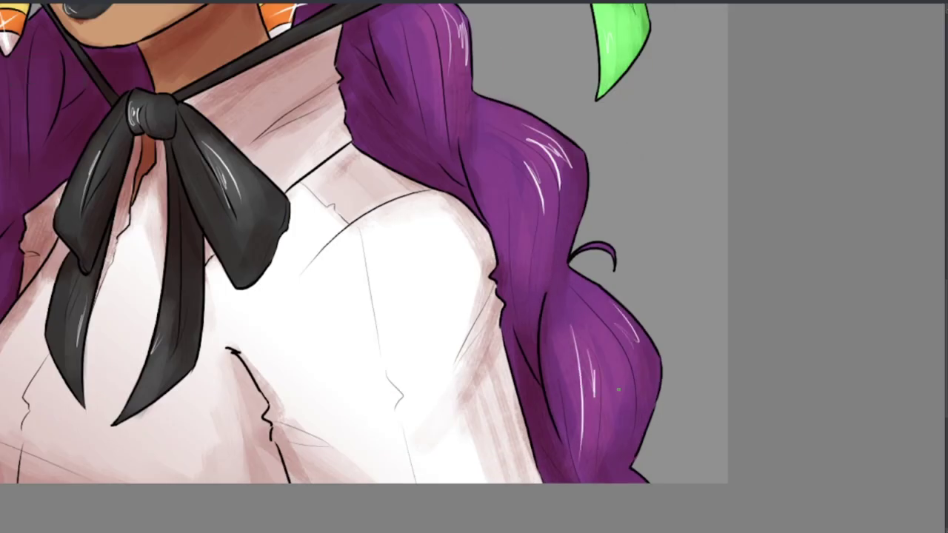
pyautogui.scroll(-2, 618, 388)
pyautogui.scroll(5, 402, 148)
pyautogui.scroll(-2, 419, 182)
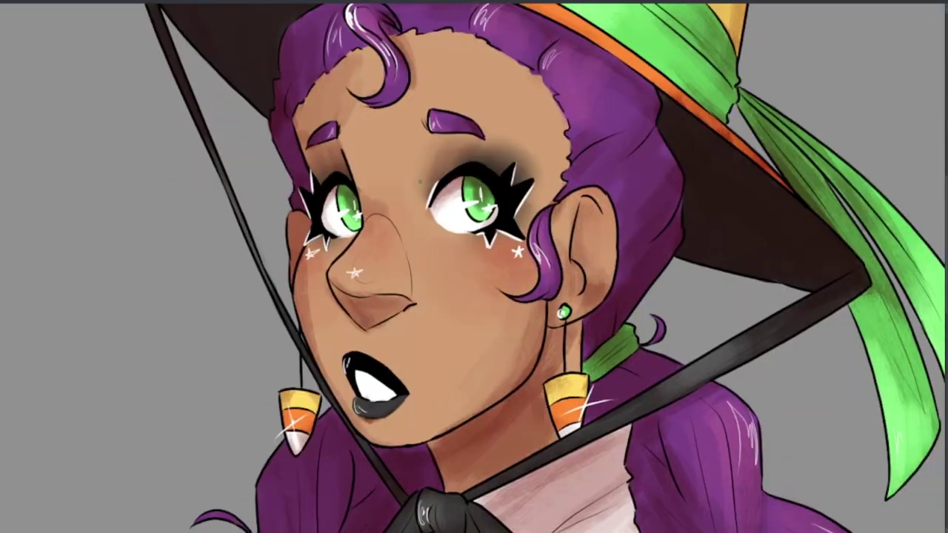
pyautogui.scroll(3, 419, 182)
pyautogui.scroll(-4, 559, 342)
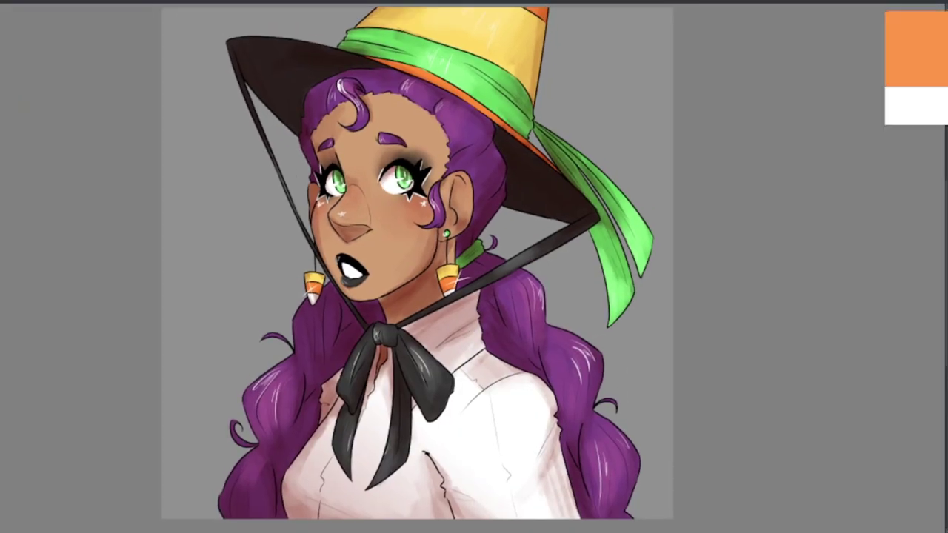
# Fill the background with orange and apply gradients, pale at the upper right and darker brown toward the lower left
pyautogui.click(348, 224)
pyautogui.scroll(-3, 254, 333)
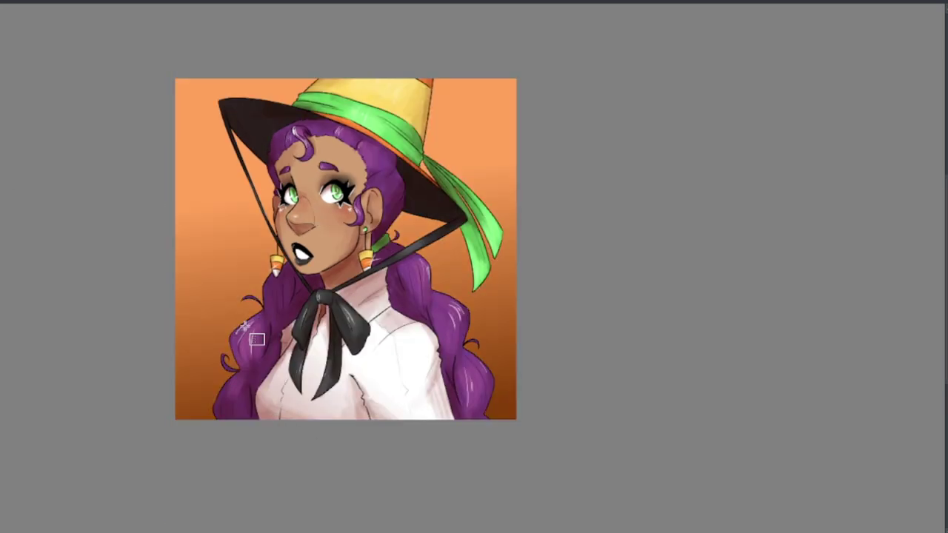
pyautogui.scroll(2, 466, 127)
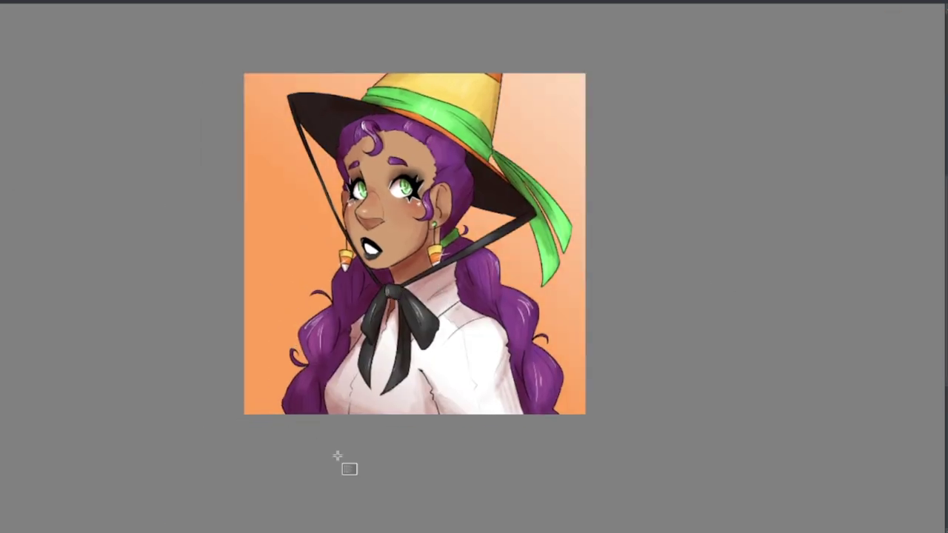
pyautogui.scroll(2, 337, 456)
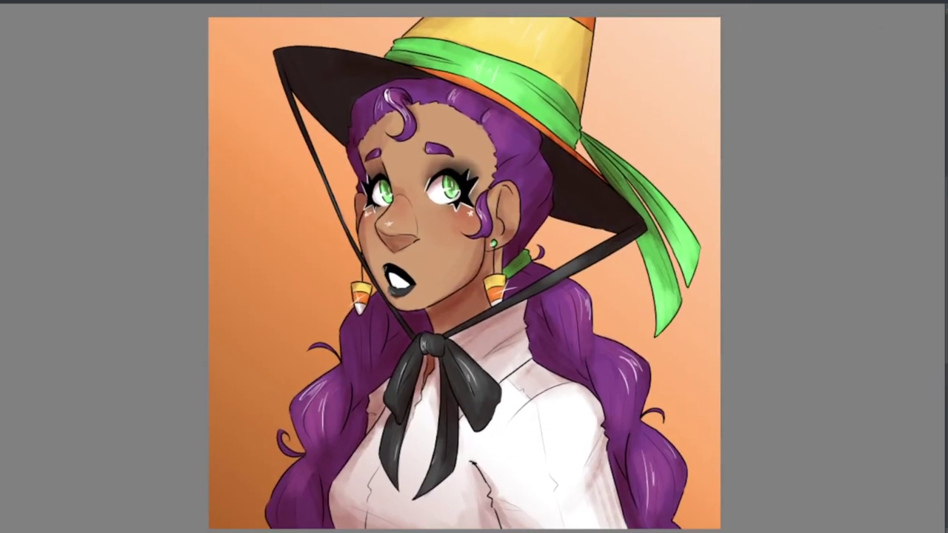
# Draw solid white five-pointed stars of different sizes on the orange background beside the hat strap
pyautogui.scroll(5, 381, 250)
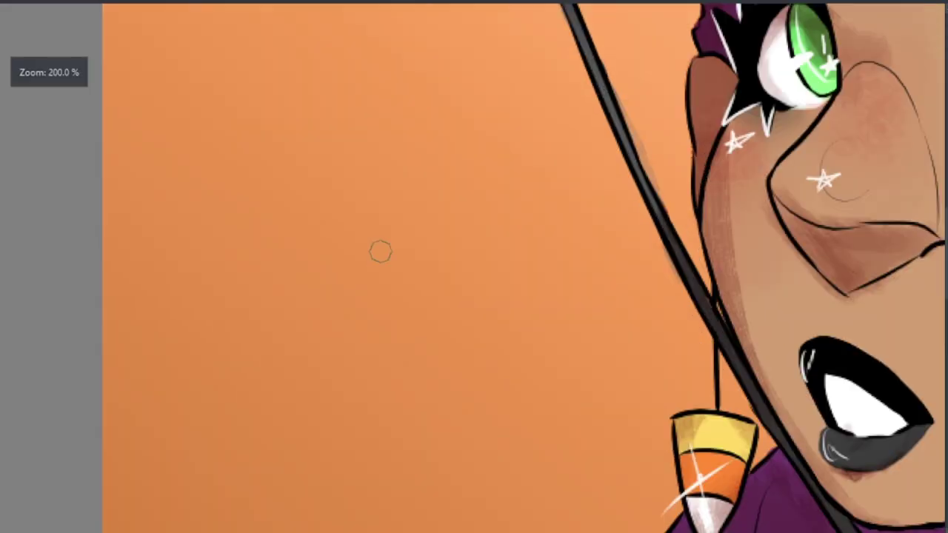
pyautogui.moveTo(368, 157)
pyautogui.mouseDown()
pyautogui.moveTo(342, 272)
pyautogui.moveTo(400, 280)
pyautogui.mouseUp()
pyautogui.moveTo(317, 219)
pyautogui.mouseDown()
pyautogui.moveTo(393, 211)
pyautogui.moveTo(433, 191)
pyautogui.mouseUp()
pyautogui.moveTo(189, 156); pyautogui.dragTo(222, 151)
pyautogui.scroll(-3, 195, 211)
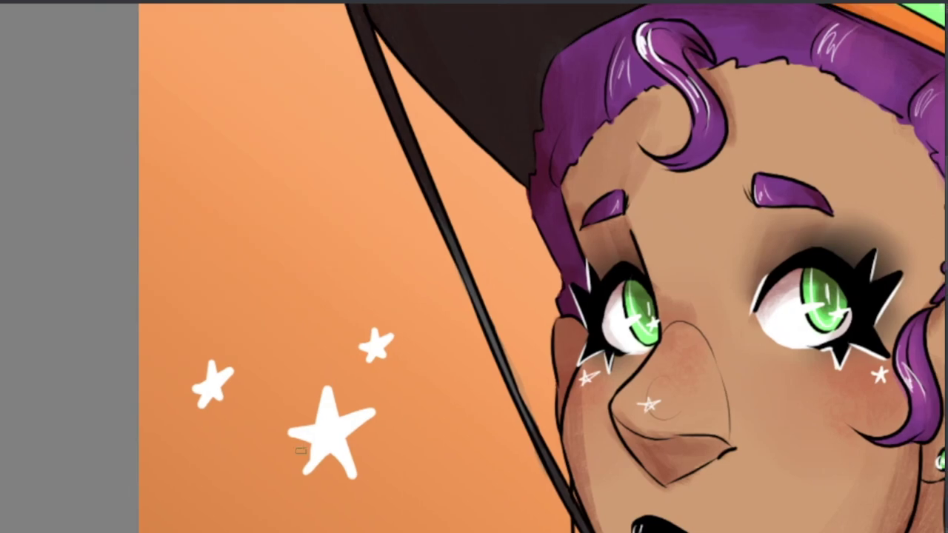
# Duplicate the white star cluster and place copies in the upper right background and beside the lower left braid
pyautogui.moveTo(318, 224)
pyautogui.mouseDown()
pyautogui.moveTo(338, 186)
pyautogui.moveTo(320, 220)
pyautogui.moveTo(658, 100)
pyautogui.mouseUp()
pyautogui.scroll(-5, 316, 236)
pyautogui.hotkey('ctrl', 'v')
pyautogui.hotkey('ctrl', 'v')
pyautogui.moveTo(275, 201); pyautogui.dragTo(227, 408)
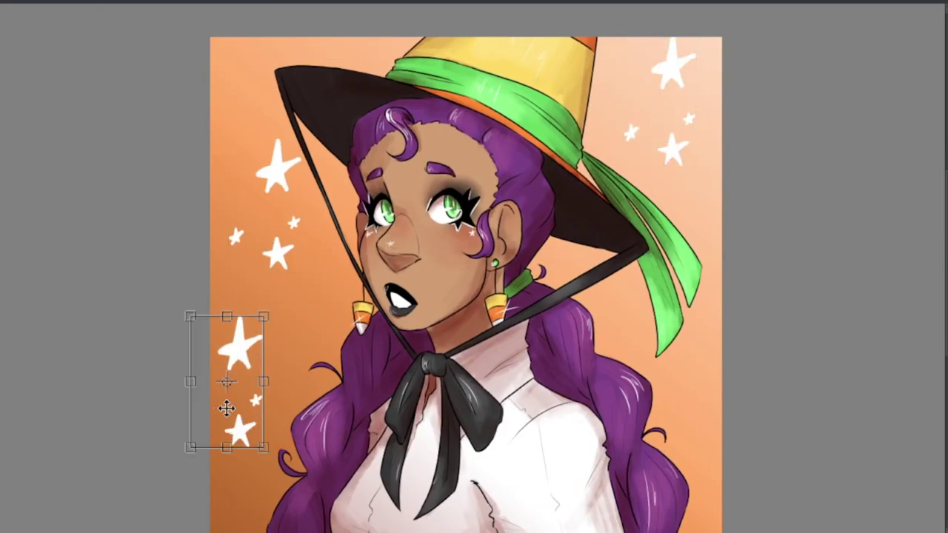
# Spread more star cluster copies behind the character and reposition them to fill the empty background areas
pyautogui.scroll(-2, 283, 354)
pyautogui.scroll(2, 226, 331)
pyautogui.scroll(2, 595, 291)
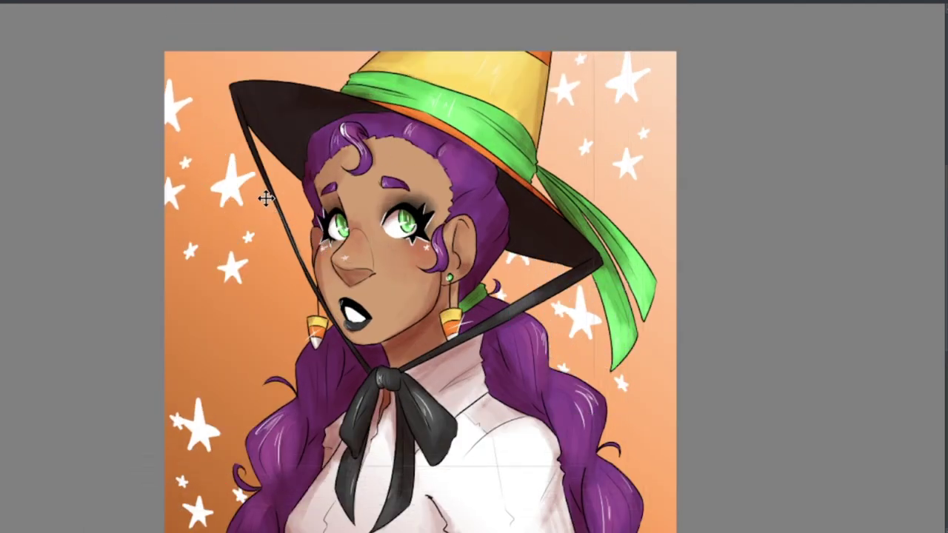
pyautogui.hotkey('ctrl', 't')
pyautogui.moveTo(233, 224); pyautogui.dragTo(267, 364)
pyautogui.press('Return')
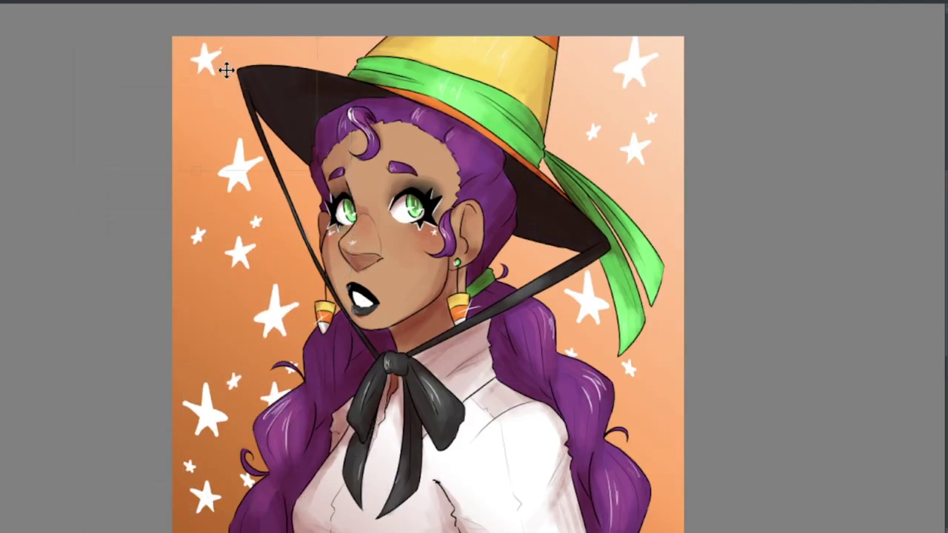
# Draw a white outlined ghost with X eyes and small legs in the background beneath the hat brim's left tip
pyautogui.scroll(5, 274, 413)
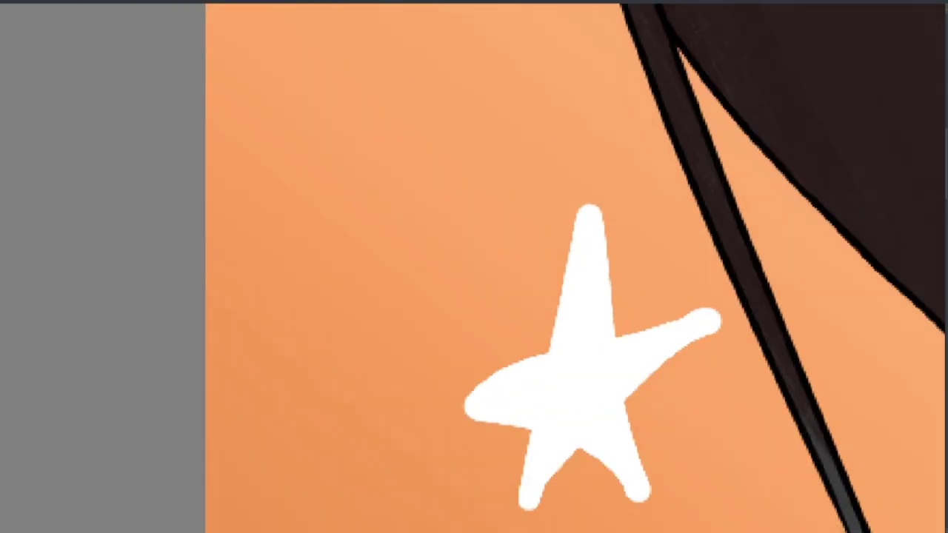
pyautogui.moveTo(254, 232); pyautogui.dragTo(406, 202)
pyautogui.hotkey('ctrl', 'z')
pyautogui.moveTo(402, 239)
pyautogui.mouseDown()
pyautogui.moveTo(338, 254)
pyautogui.moveTo(402, 247)
pyautogui.mouseUp()
pyautogui.moveTo(286, 274); pyautogui.dragTo(275, 333)
pyautogui.moveTo(349, 275); pyautogui.dragTo(370, 328)
pyautogui.moveTo(296, 111); pyautogui.dragTo(318, 137)
pyautogui.scroll(-5, 282, 255)
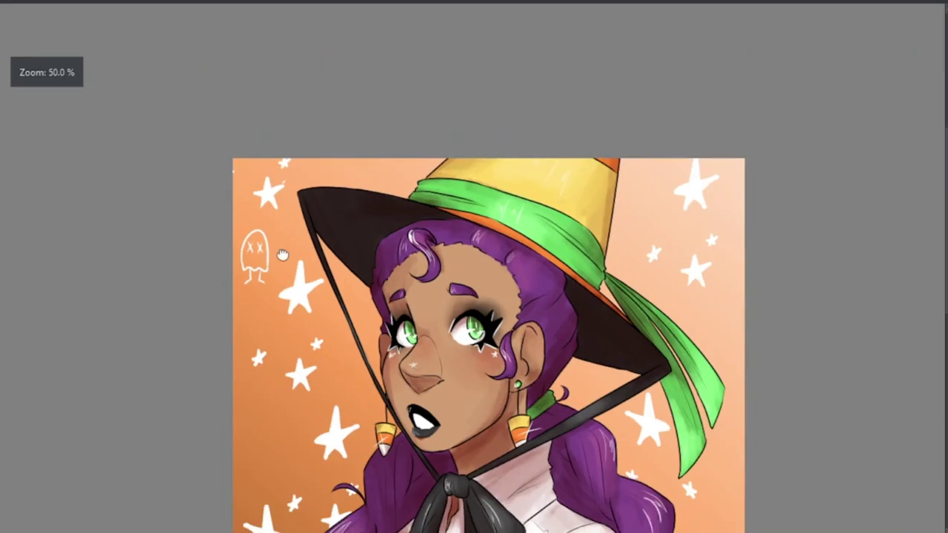
# Draw a second white ghost with X eyes, a wavy hem and legs in the background beside the right braid
pyautogui.scroll(10, 674, 510)
pyautogui.moveTo(571, 339)
pyautogui.mouseDown()
pyautogui.moveTo(624, 158)
pyautogui.moveTo(677, 348)
pyautogui.mouseUp()
pyautogui.moveTo(581, 348); pyautogui.dragTo(675, 351)
pyautogui.moveTo(644, 356); pyautogui.dragTo(666, 423)
pyautogui.moveTo(609, 348); pyautogui.dragTo(585, 418)
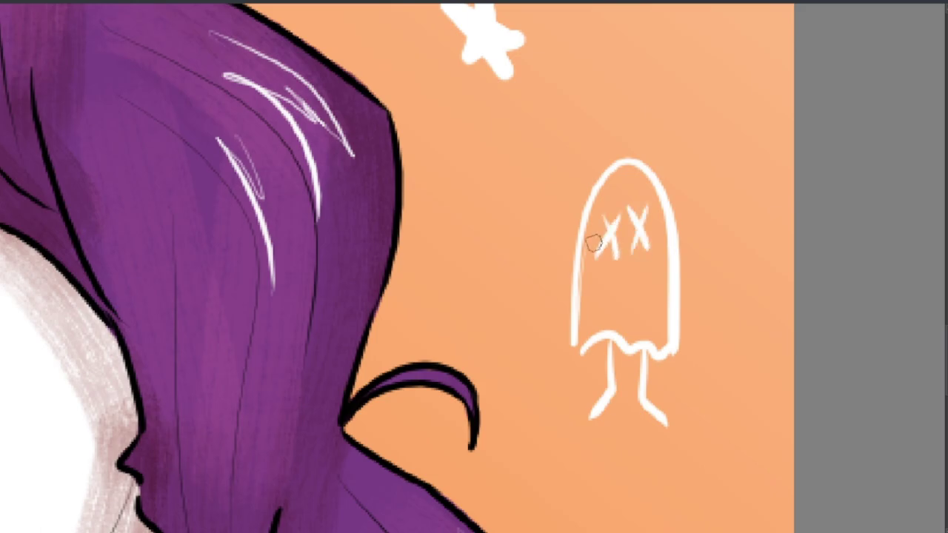
# Draw a third white ghost outline with a wavy hem near the left canvas edge, level with the candy-corn earring
pyautogui.scroll(-5, 593, 243)
pyautogui.scroll(5, 306, 227)
pyautogui.moveTo(288, 295); pyautogui.dragTo(394, 294)
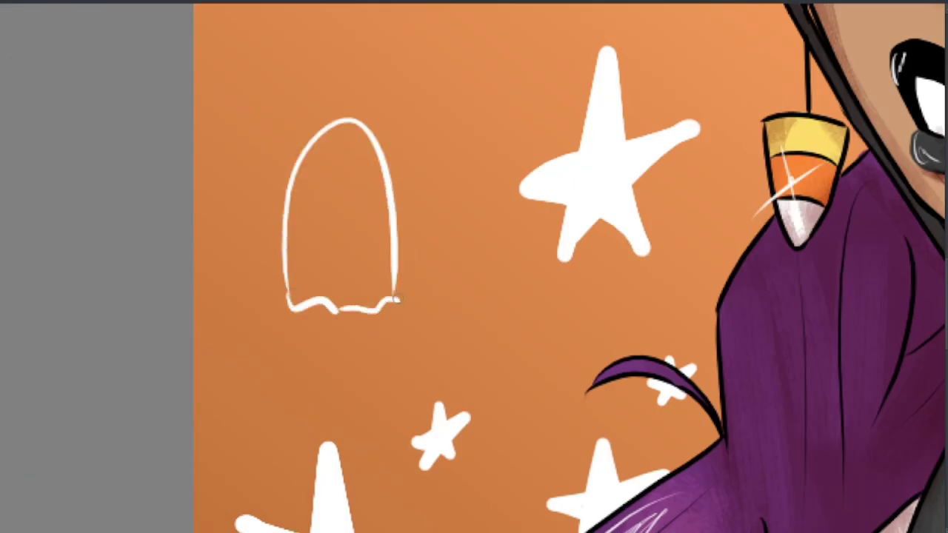
# Draw a small white outlined pumpkin with ribs and a stem in the background above the hat brim
pyautogui.scroll(5, 339, 200)
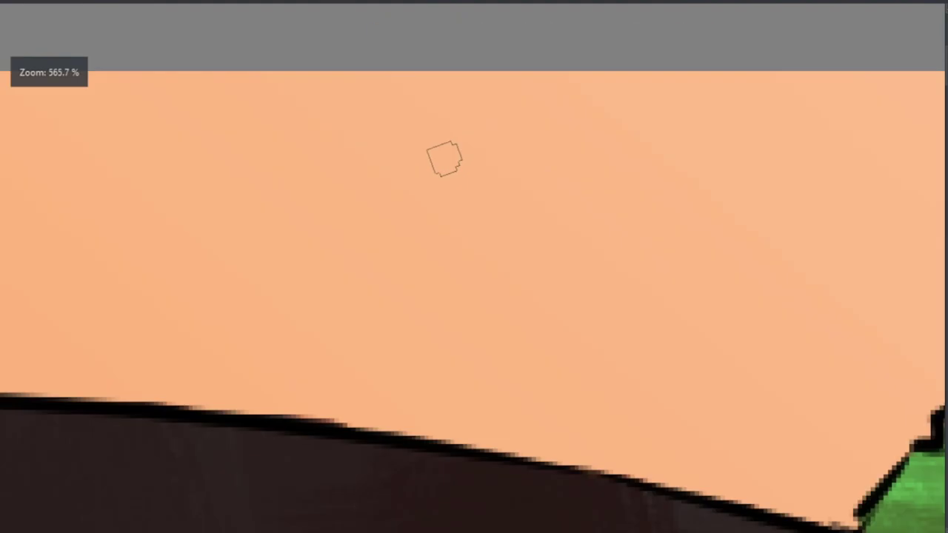
pyautogui.moveTo(442, 157)
pyautogui.mouseDown()
pyautogui.moveTo(567, 182)
pyautogui.moveTo(430, 180)
pyautogui.moveTo(532, 186)
pyautogui.mouseUp()
pyautogui.hotkey('ctrl', 'z')
pyautogui.scroll(-5, 531, 186)
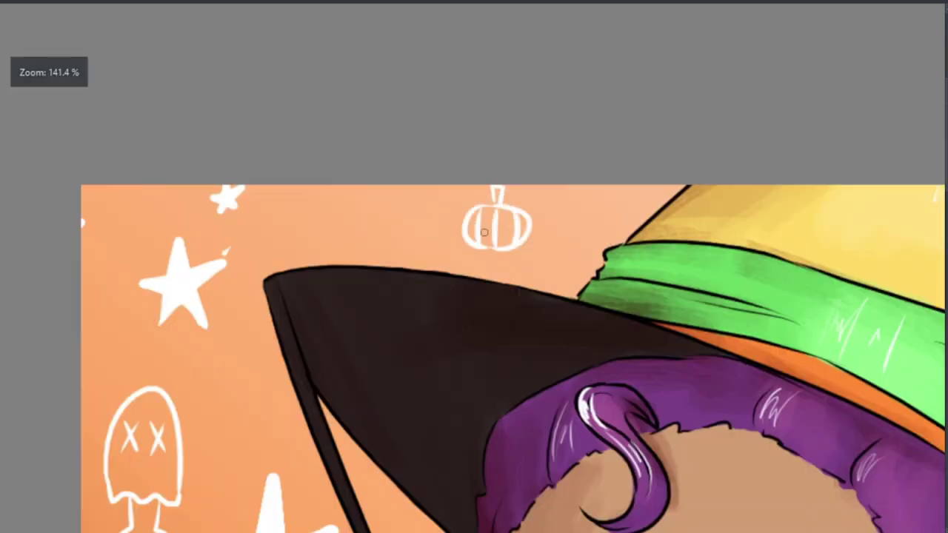
# Draw a second white outlined pumpkin with a stem and curved ribs between the large star and the left chin strap
pyautogui.scroll(5, 354, 362)
pyautogui.moveTo(437, 251)
pyautogui.mouseDown()
pyautogui.moveTo(383, 380)
pyautogui.moveTo(444, 256)
pyautogui.mouseUp()
pyautogui.moveTo(406, 243); pyautogui.dragTo(406, 240)
pyautogui.moveTo(448, 264); pyautogui.dragTo(448, 373)
pyautogui.moveTo(396, 258); pyautogui.dragTo(396, 388)
pyautogui.moveTo(344, 280); pyautogui.dragTo(344, 383)
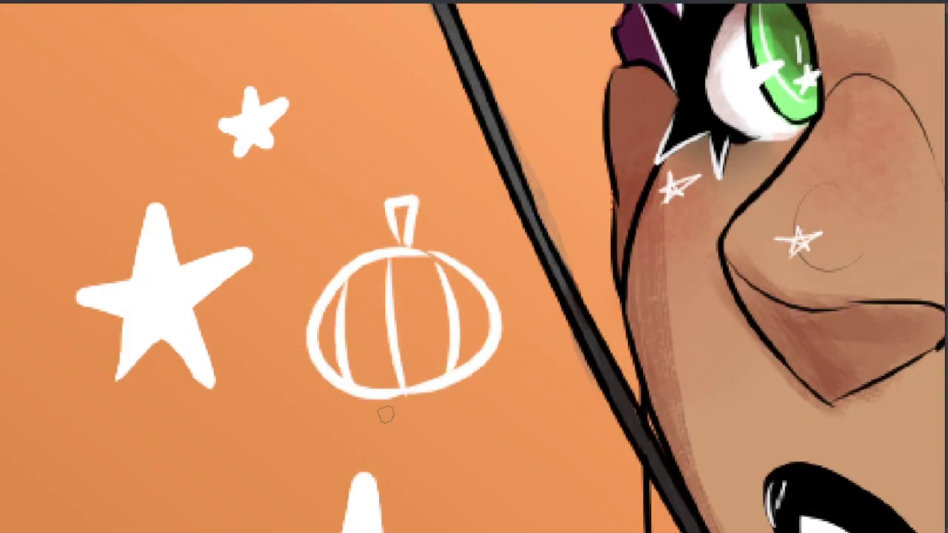
# Draw a white pumpkin outline in the background between the hat's green ribbon and the right canvas edge, below the star
pyautogui.scroll(-5, 423, 185)
pyautogui.moveTo(444, 252); pyautogui.dragTo(451, 256)
pyautogui.hotkey('ctrl', 'z')
pyautogui.moveTo(447, 218); pyautogui.dragTo(461, 230)
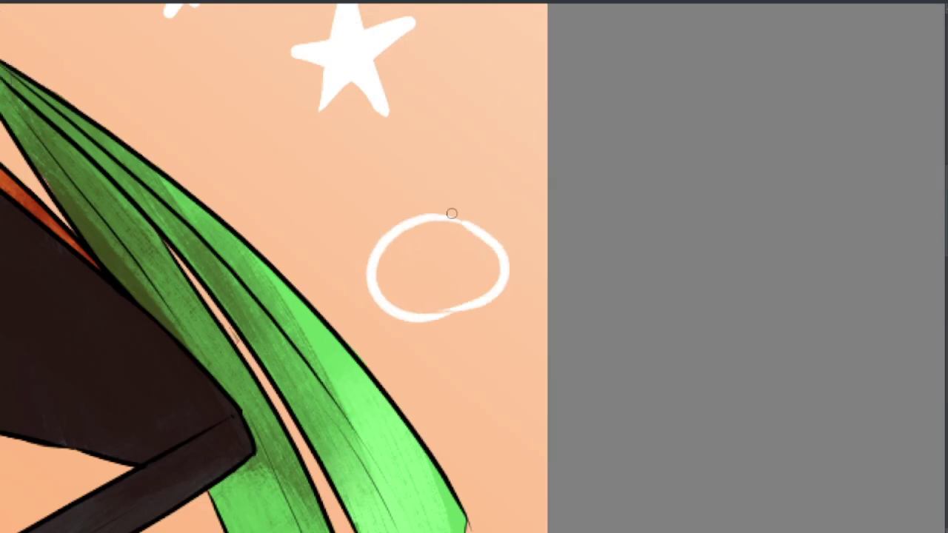
pyautogui.scroll(-5, 408, 229)
# Draw a small white star in the background gap between the hair behind the ear and the hat brim
pyautogui.scroll(5, 481, 207)
pyautogui.moveTo(515, 182)
pyautogui.mouseDown()
pyautogui.moveTo(448, 238)
pyautogui.moveTo(441, 292)
pyautogui.mouseUp()
pyautogui.scroll(-5, 449, 284)
pyautogui.scroll(5, 444, 281)
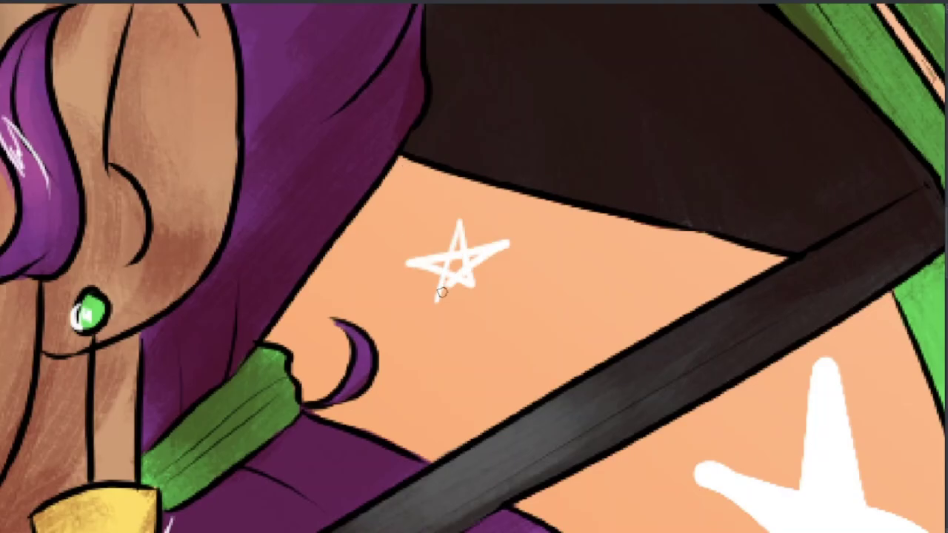
# Draw and fill a white star in the background beside the right braid, near the canvas's lower right corner
pyautogui.scroll(-5, 598, 359)
pyautogui.scroll(5, 609, 288)
pyautogui.moveTo(557, 428); pyautogui.dragTo(570, 400)
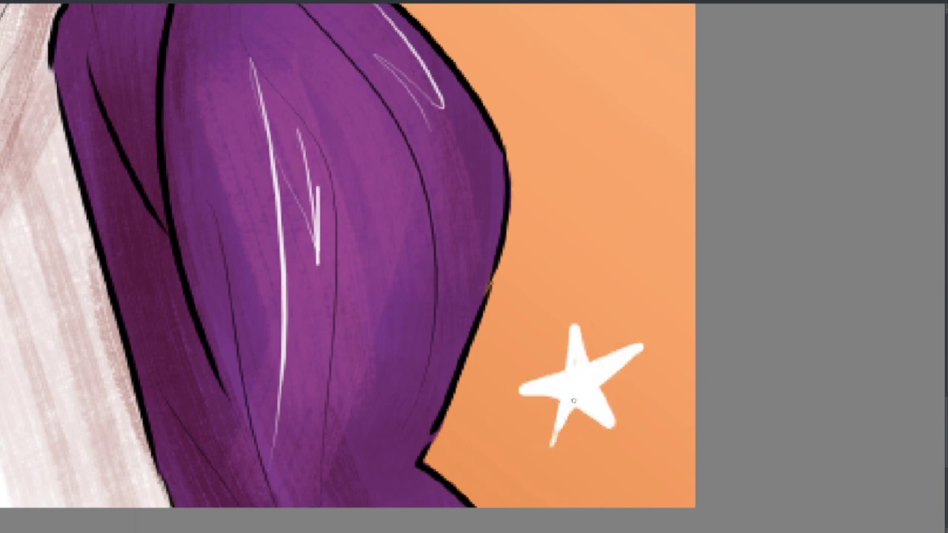
pyautogui.scroll(-5, 548, 372)
pyautogui.moveTo(531, 231); pyautogui.dragTo(624, 240)
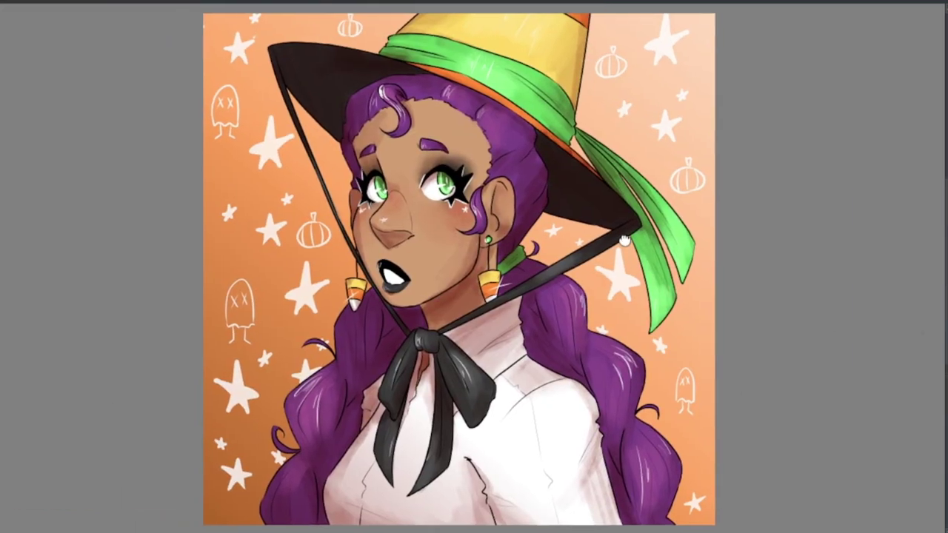
# Paint a soft bright green glow over both eyes and the surrounding eye makeup
pyautogui.scroll(5, 444, 185)
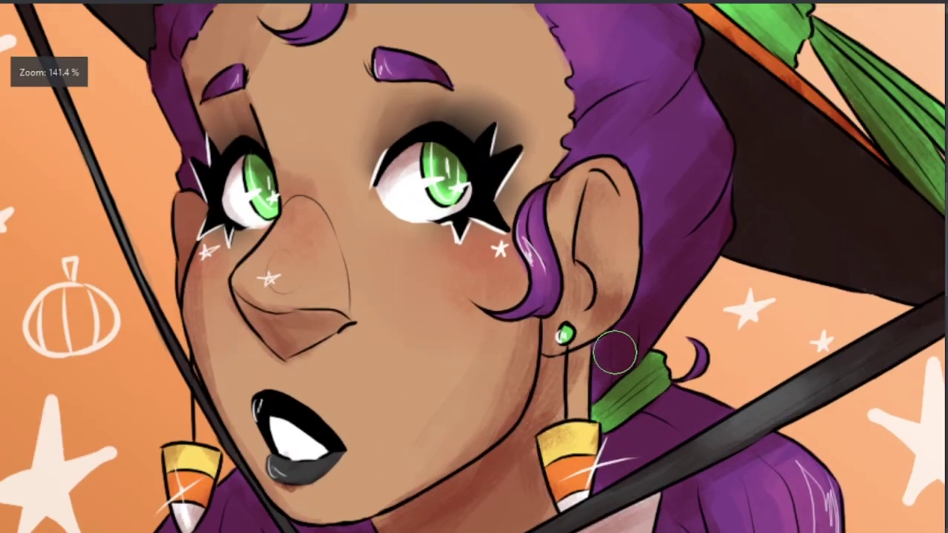
pyautogui.moveTo(433, 137); pyautogui.dragTo(444, 222)
pyautogui.moveTo(252, 145); pyautogui.dragTo(263, 237)
pyautogui.moveTo(414, 193); pyautogui.dragTo(443, 199)
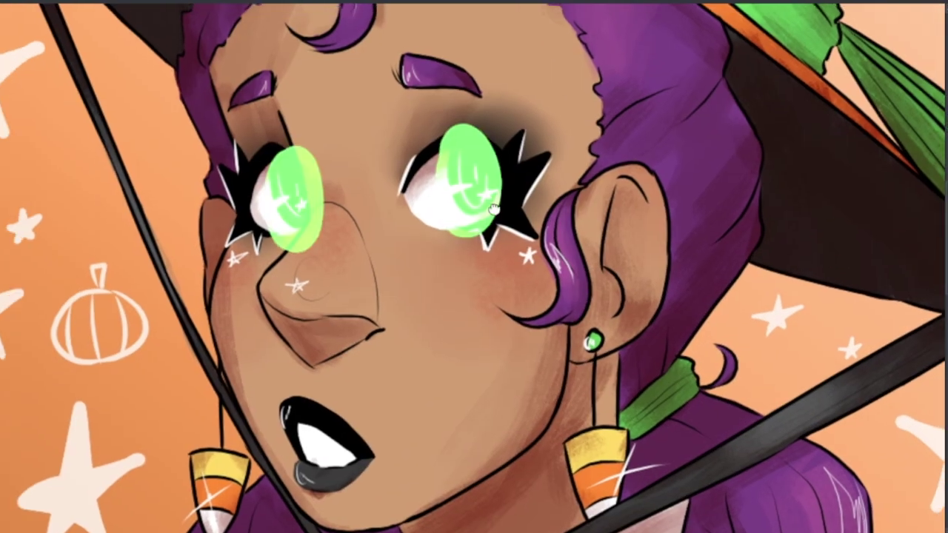
pyautogui.moveTo(518, 97)
pyautogui.mouseDown()
pyautogui.moveTo(406, 218)
pyautogui.moveTo(288, 222)
pyautogui.moveTo(326, 185)
pyautogui.moveTo(309, 122)
pyautogui.mouseUp()
pyautogui.scroll(-5, 552, 199)
pyautogui.scroll(5, 488, 207)
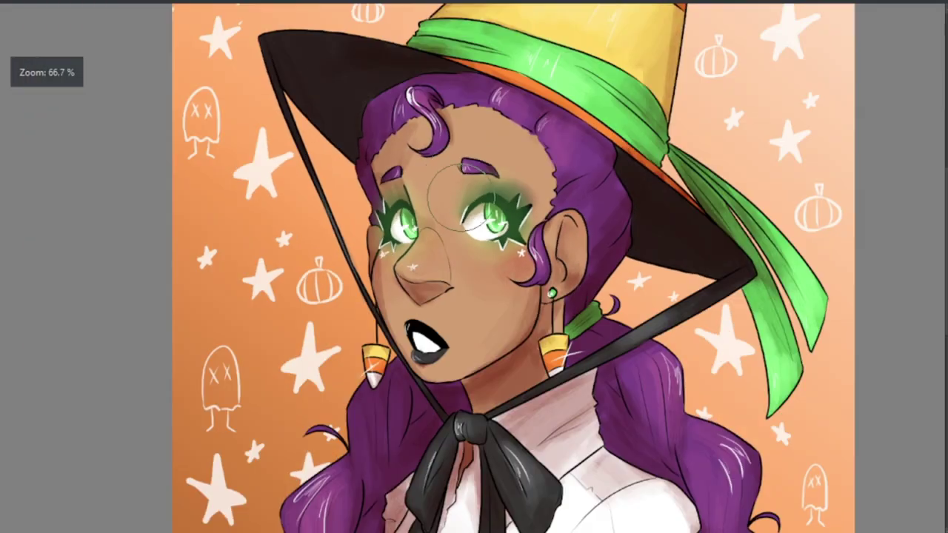
pyautogui.scroll(-3, 918, 307)
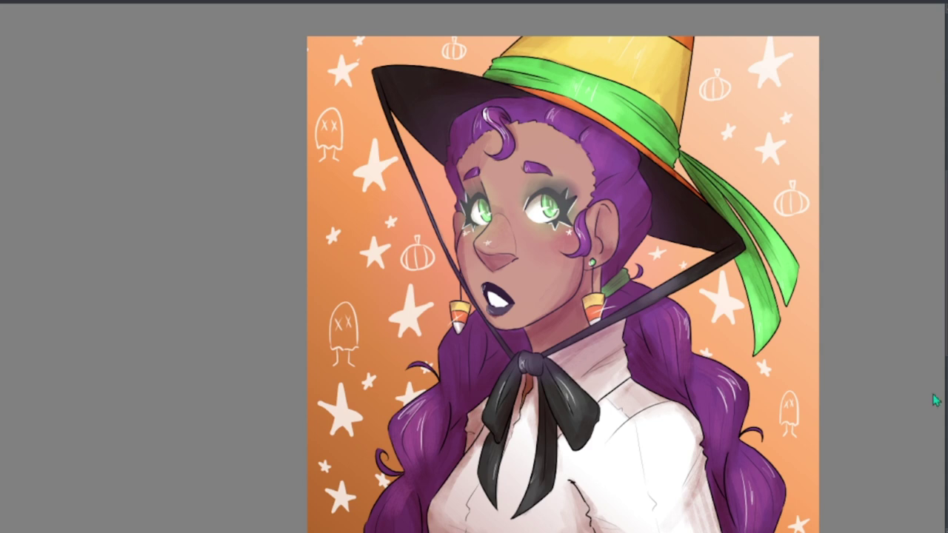
pyautogui.scroll(3, 934, 400)
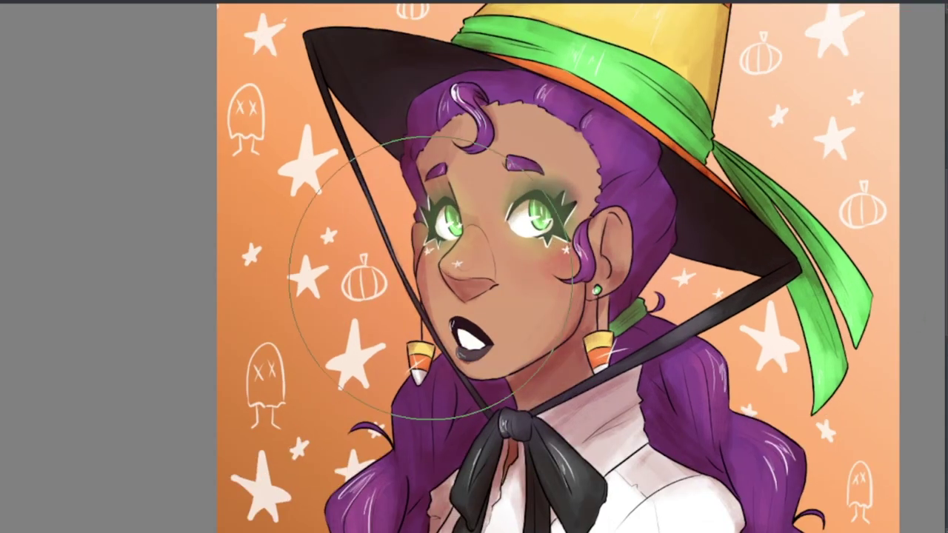
pyautogui.scroll(-2, 306, 148)
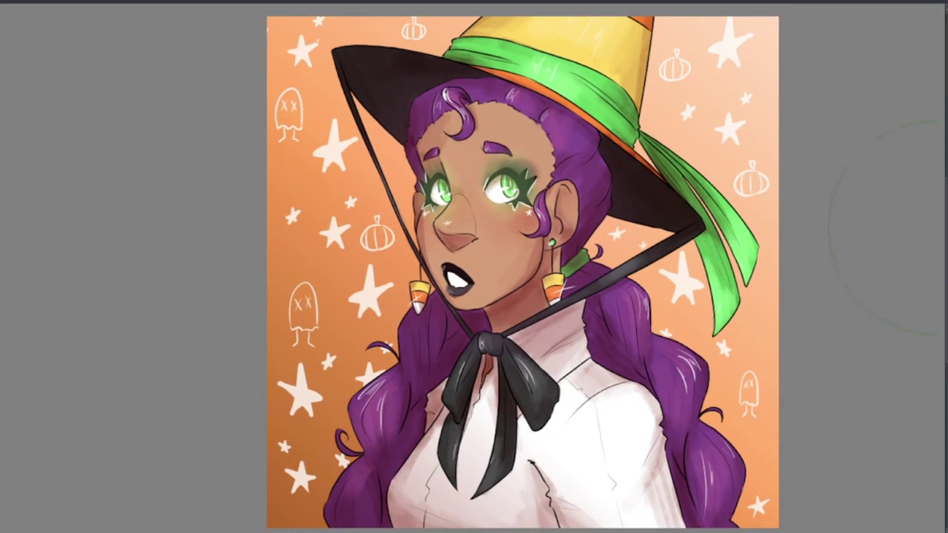
# Handwrite the artist's signature in dark purple with the date 9.28.2023 beside it
pyautogui.scroll(5, 351, 290)
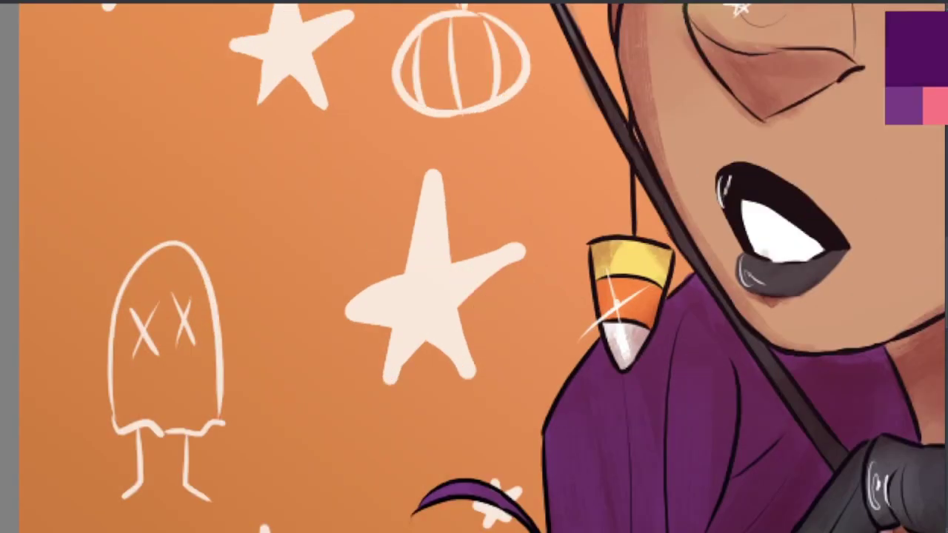
pyautogui.moveTo(294, 278); pyautogui.dragTo(345, 257)
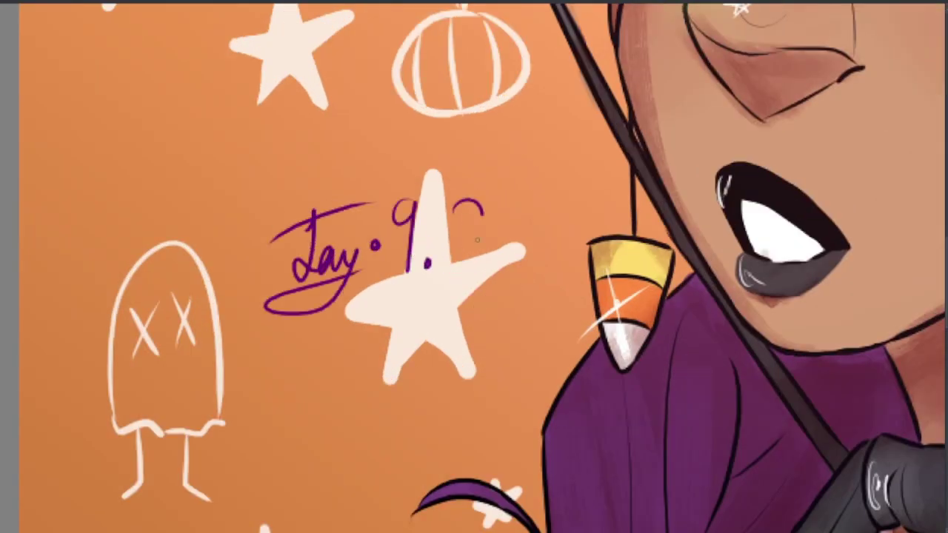
pyautogui.moveTo(675, 207); pyautogui.dragTo(681, 256)
# Transform the signature, rotating and moving it to run along the outer side of the chin strap, near the large star
pyautogui.hotkey('ctrl', 't')
pyautogui.scroll(-5, 474, 266)
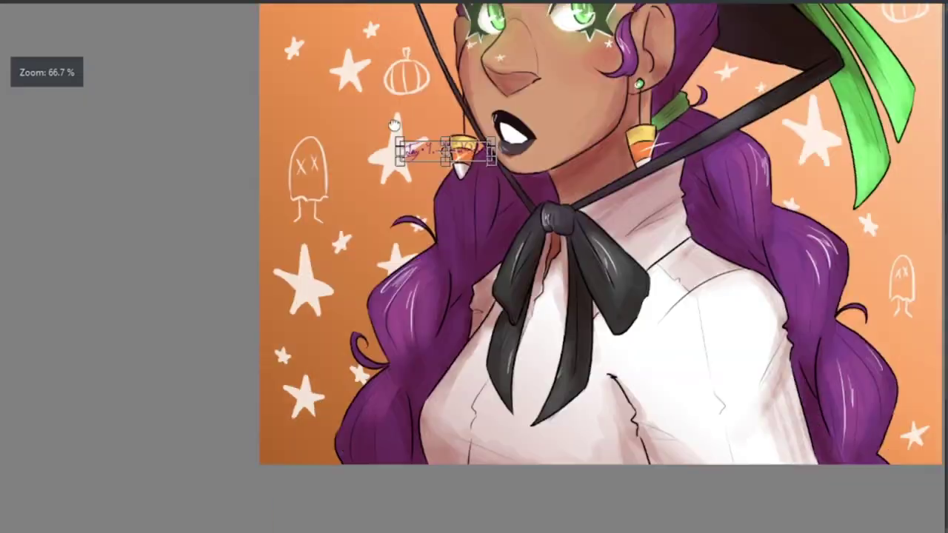
pyautogui.moveTo(347, 301); pyautogui.dragTo(323, 131)
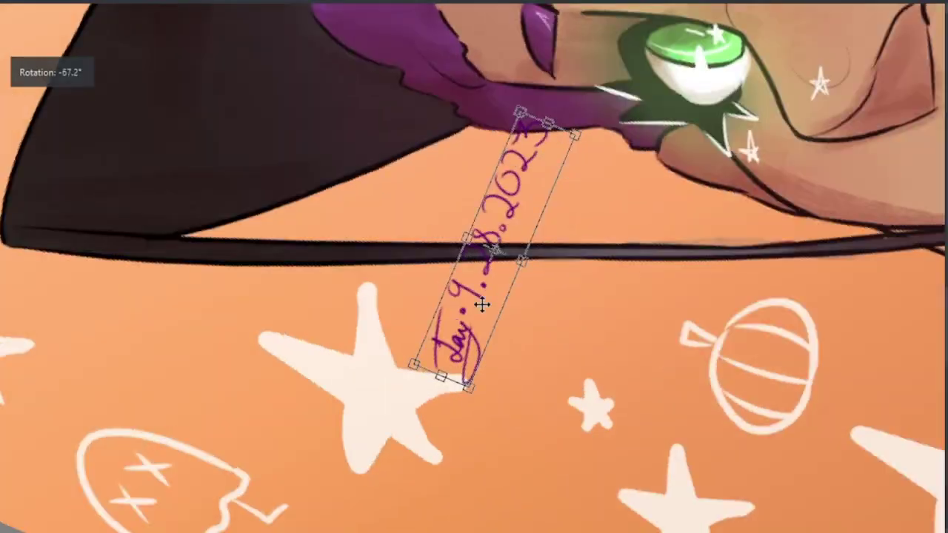
pyautogui.moveTo(482, 307); pyautogui.dragTo(432, 380)
pyautogui.press('Return')
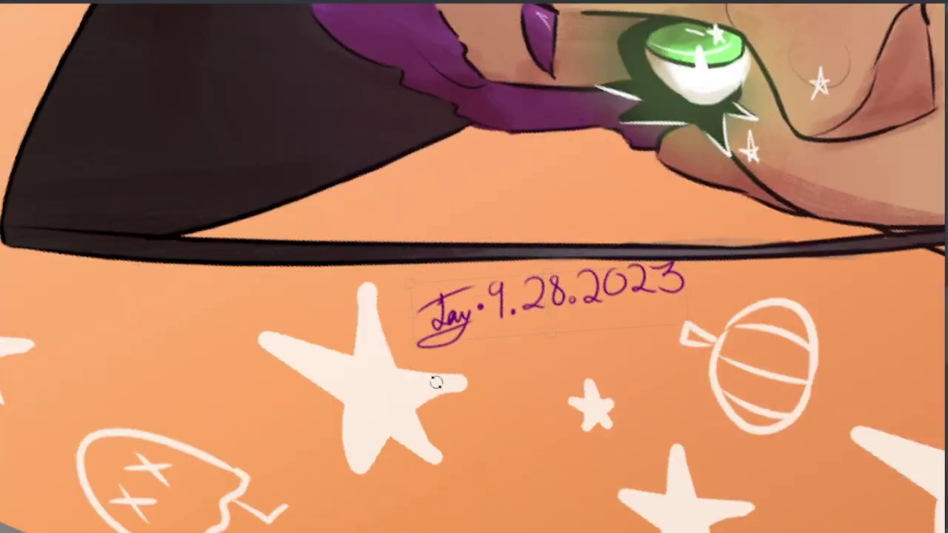